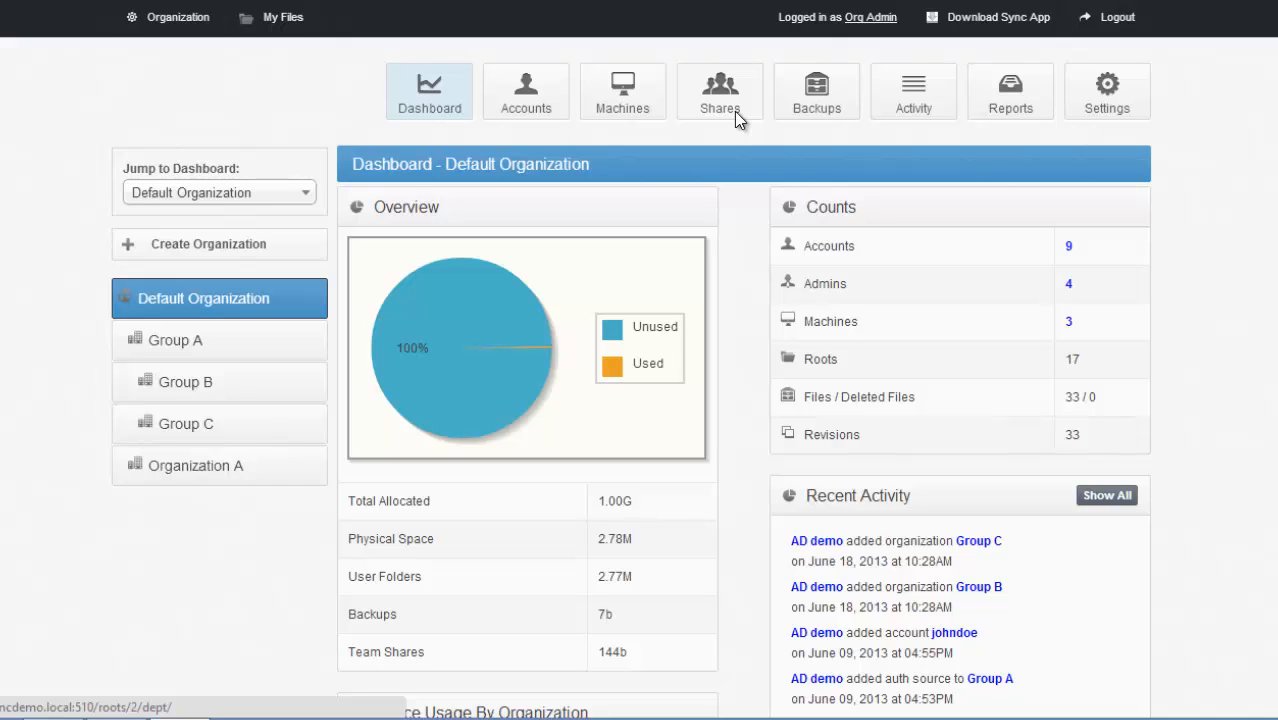
- Open the personal files in the web portal, and bring up the local Sync folder over them
left_click(287, 37)
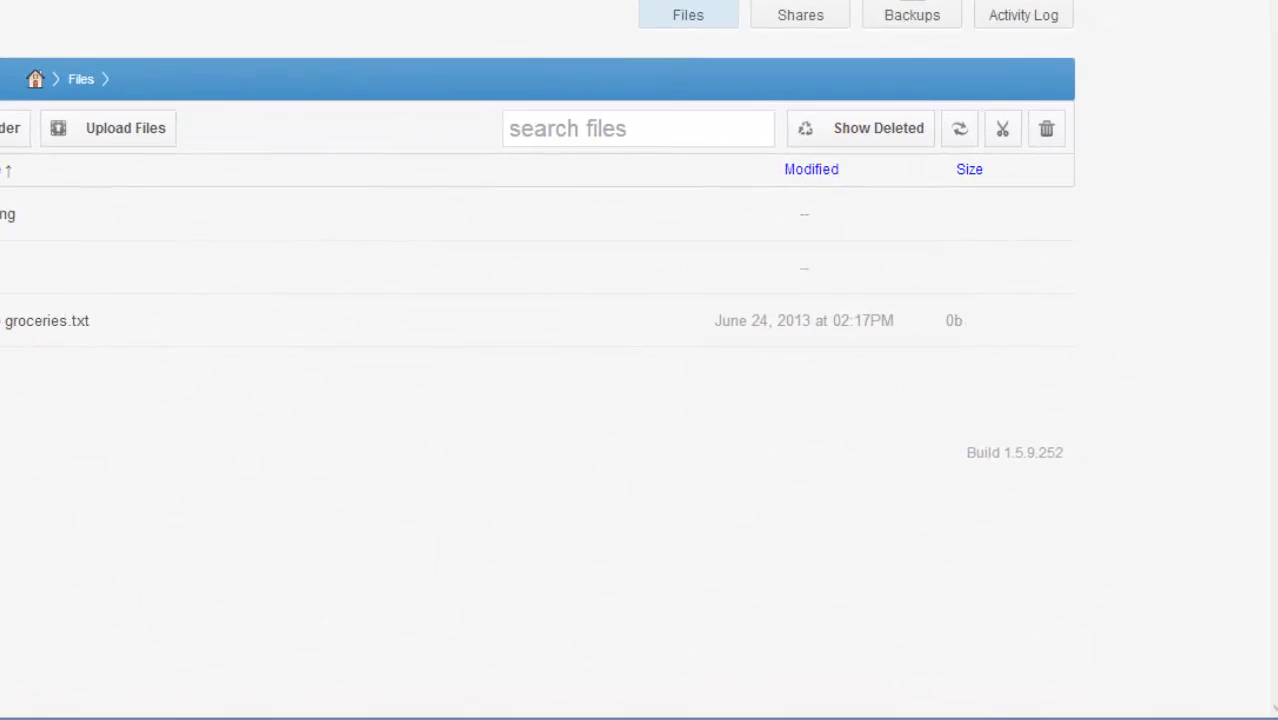
right_click(984, 702)
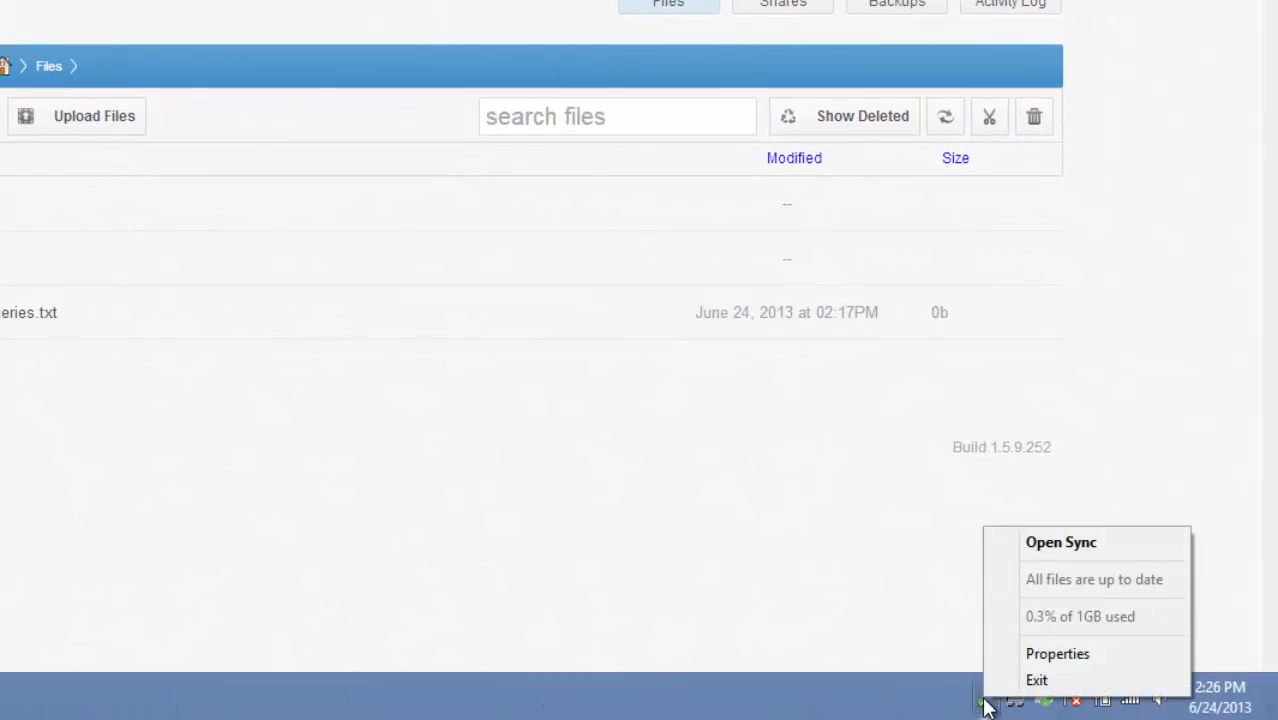
left_click(1012, 558)
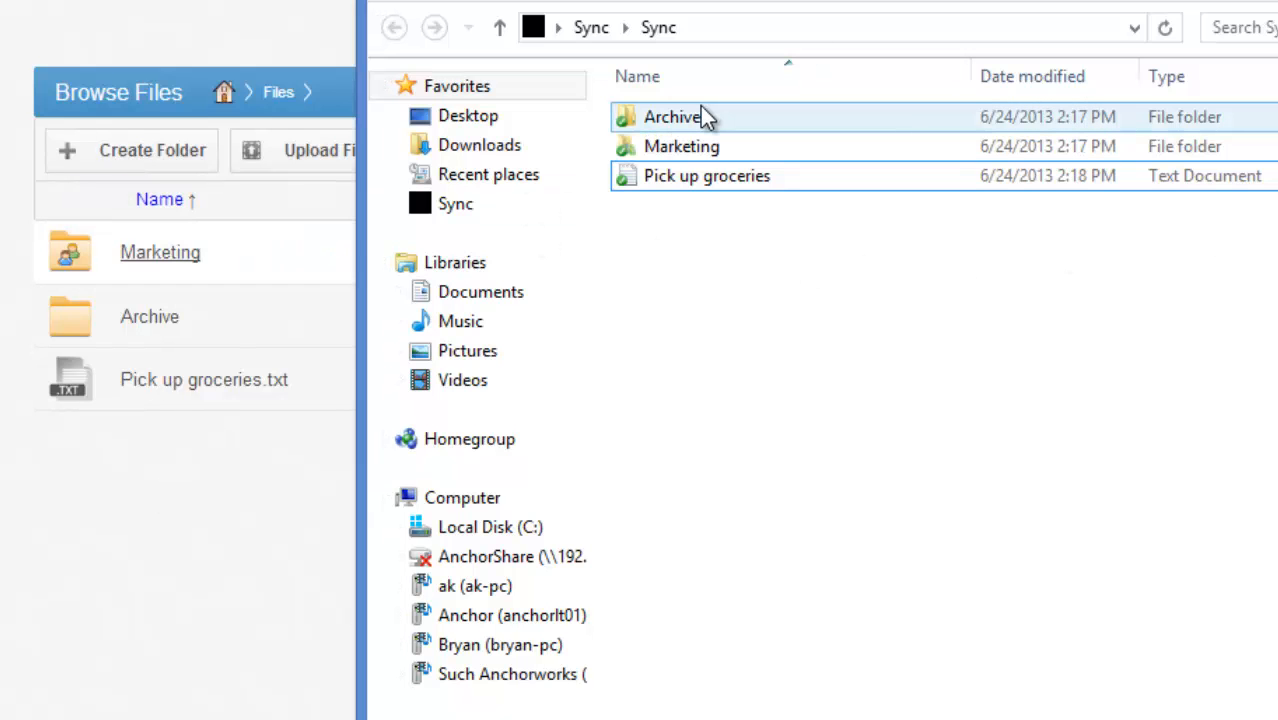
left_click_drag(640, 2, 336, 0)
- Create a text document named "Run an errand" in the local Sync folder
right_click(463, 249)
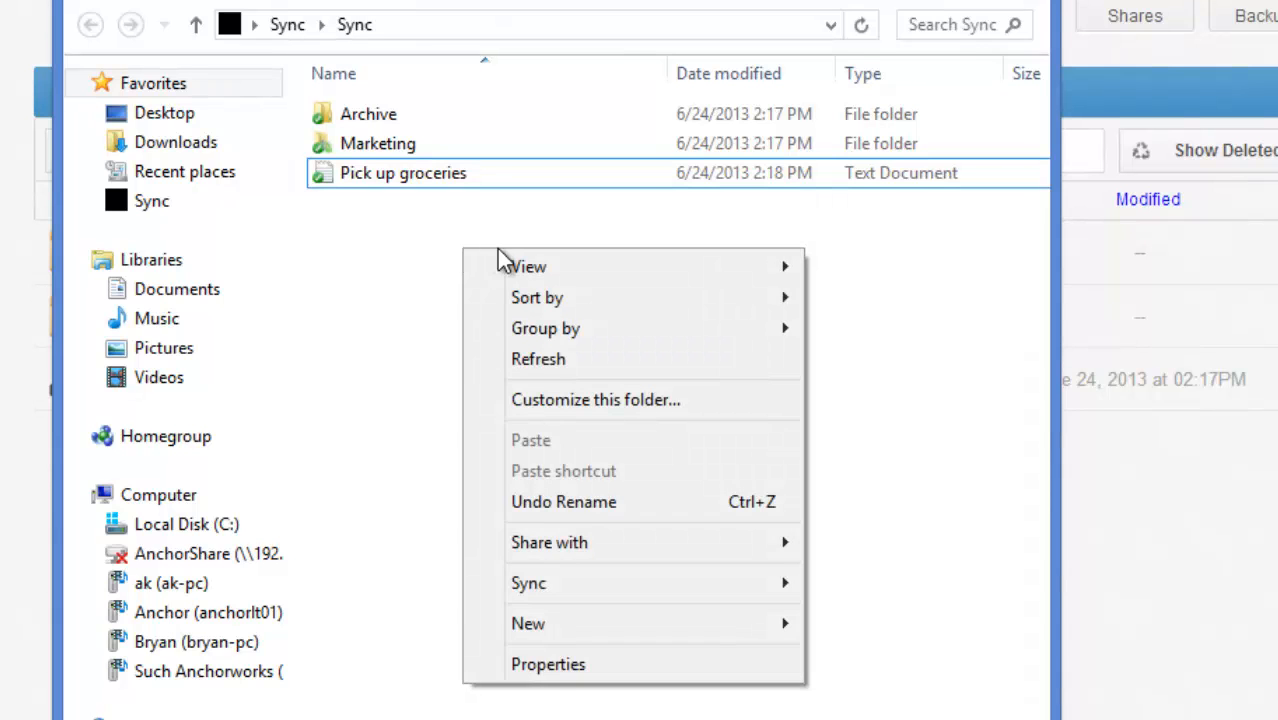
mouse_move(537, 630)
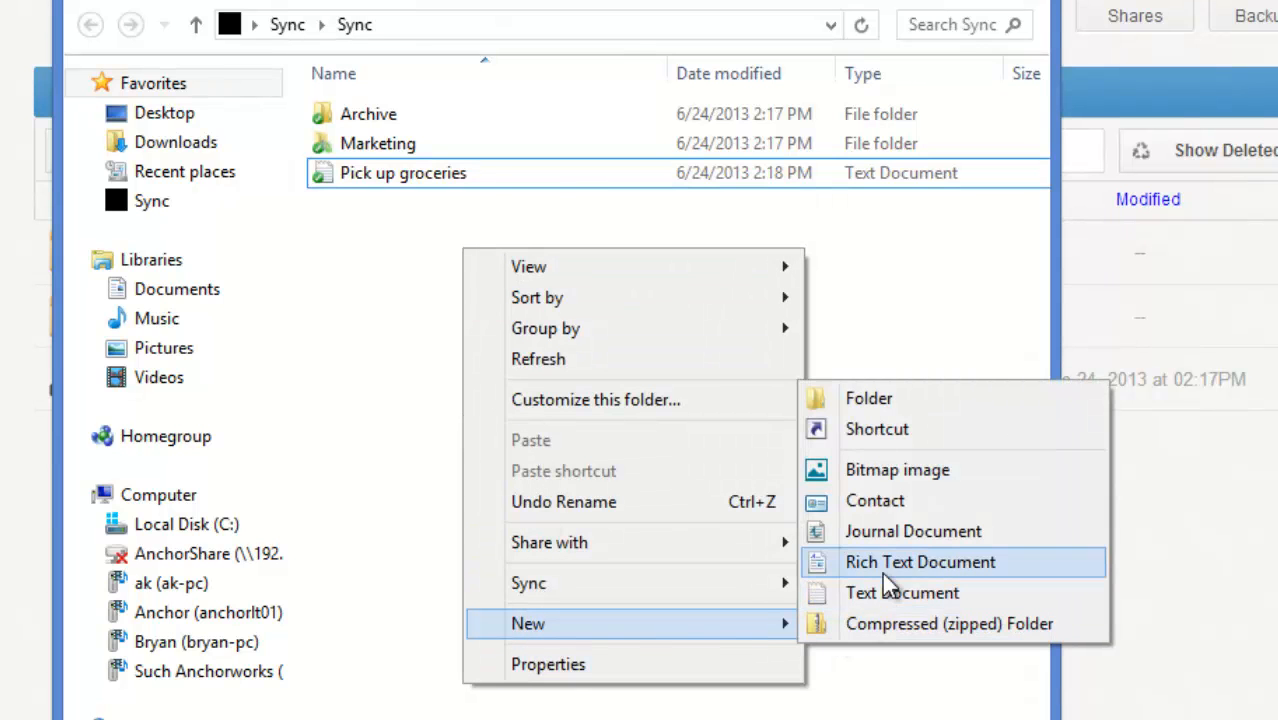
left_click(888, 594)
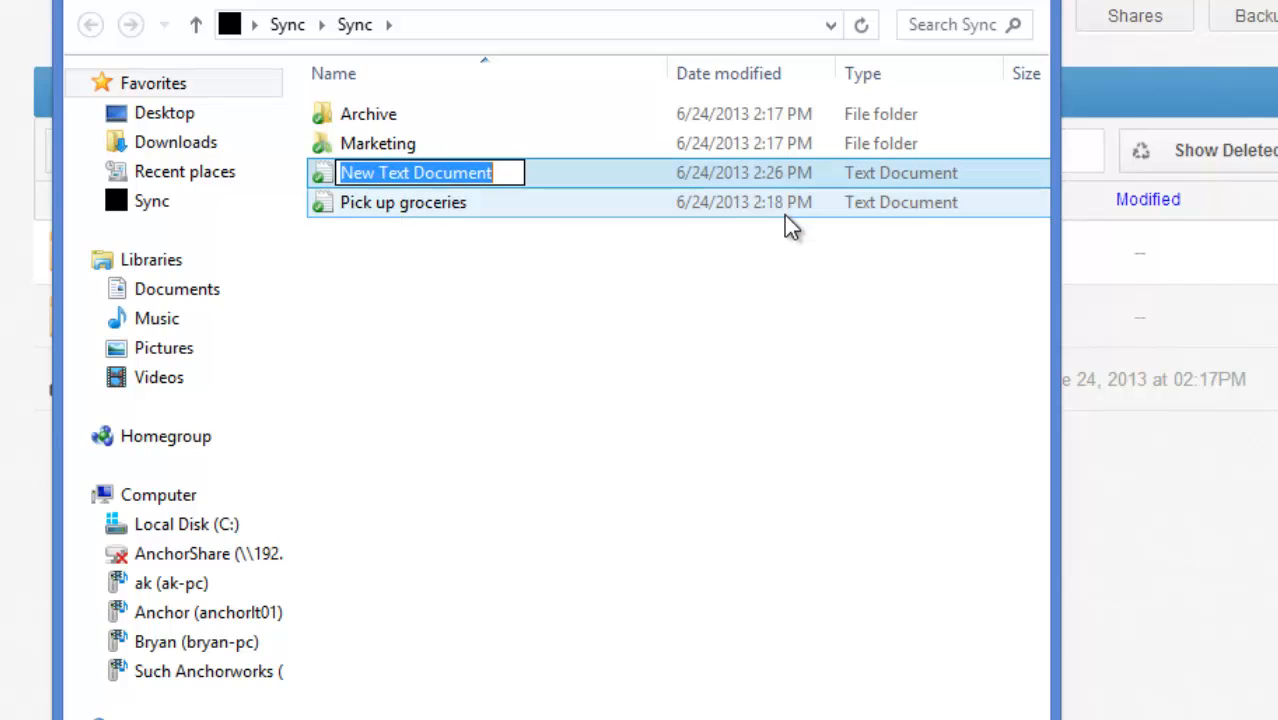
key("BackSpace")
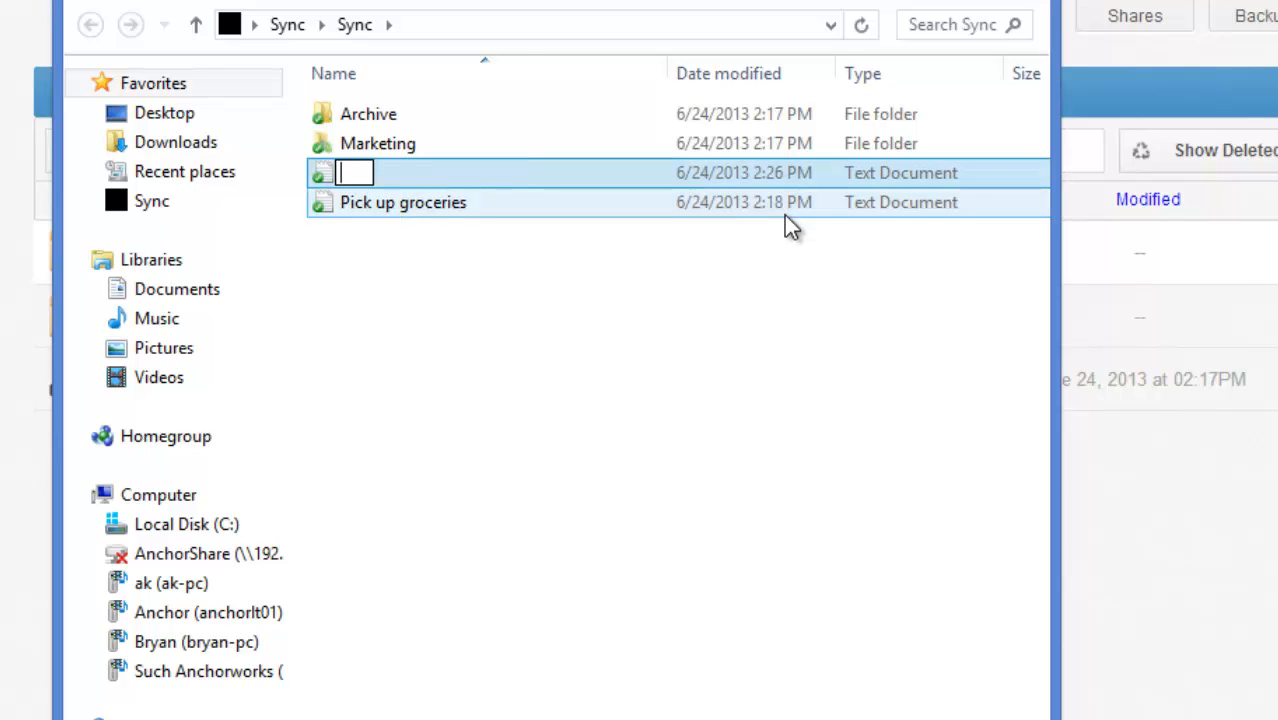
type("Run s")
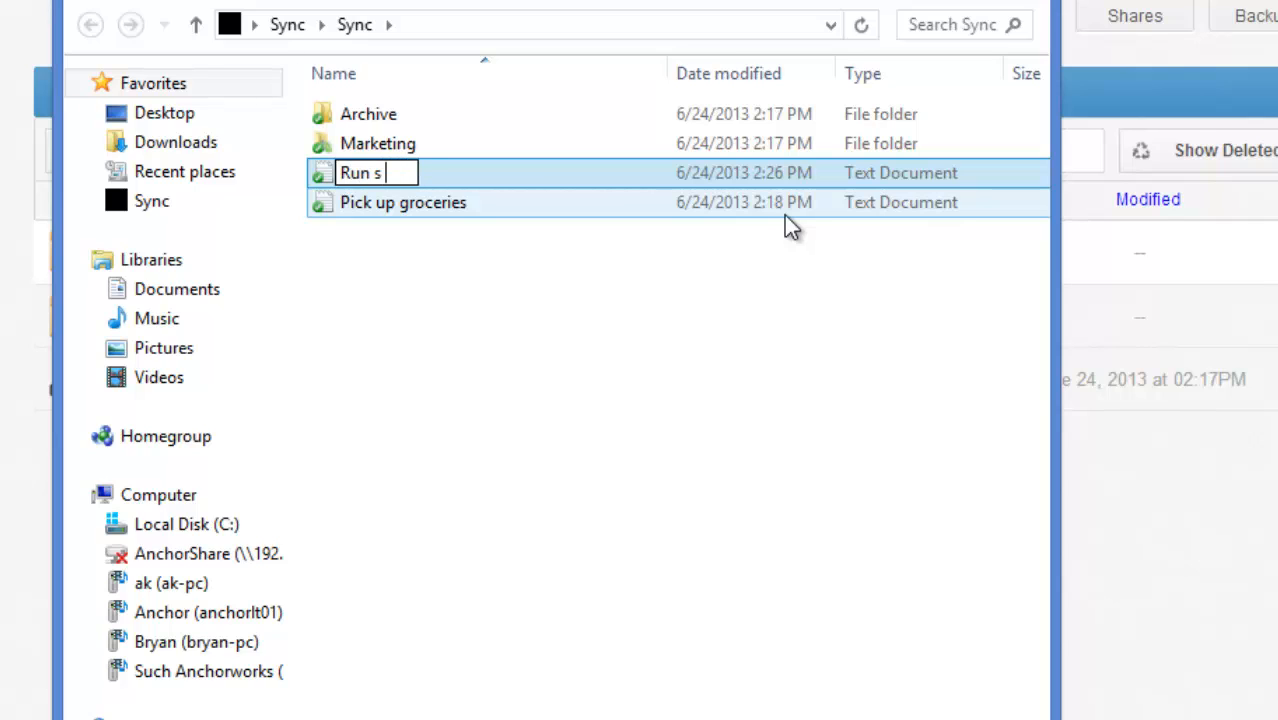
key("BackSpace")
type("an errand")
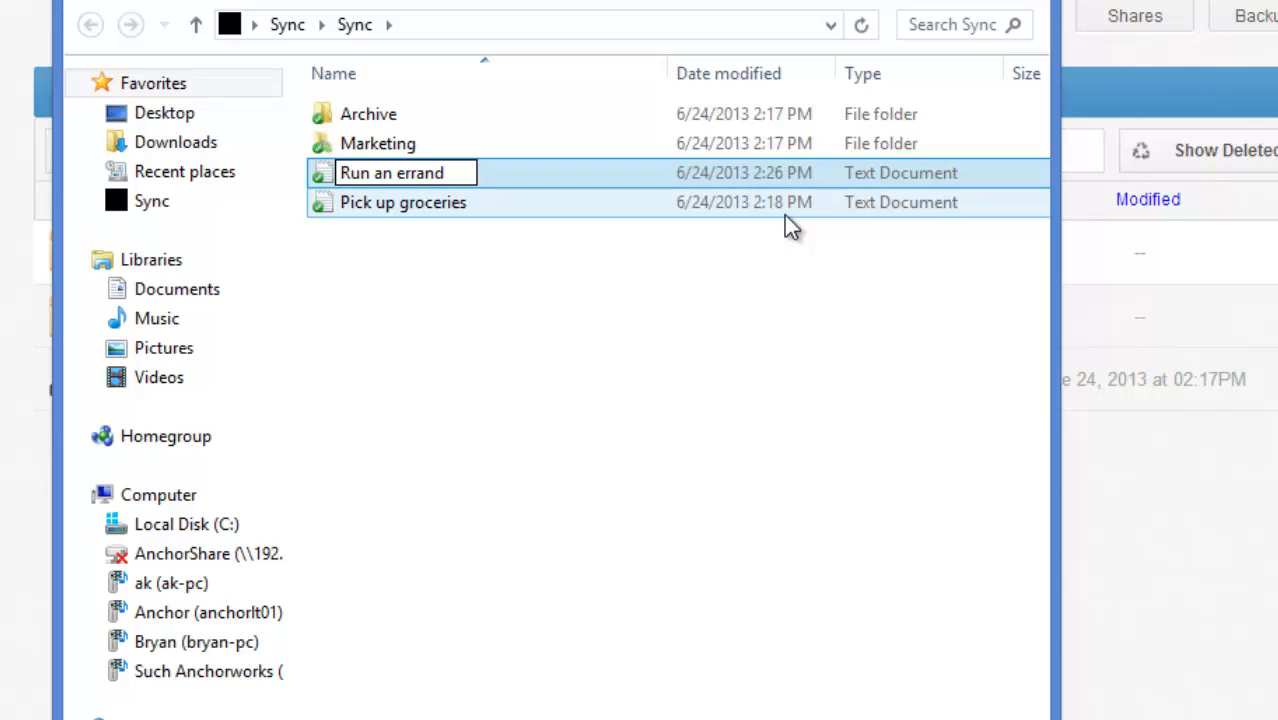
key("Return")
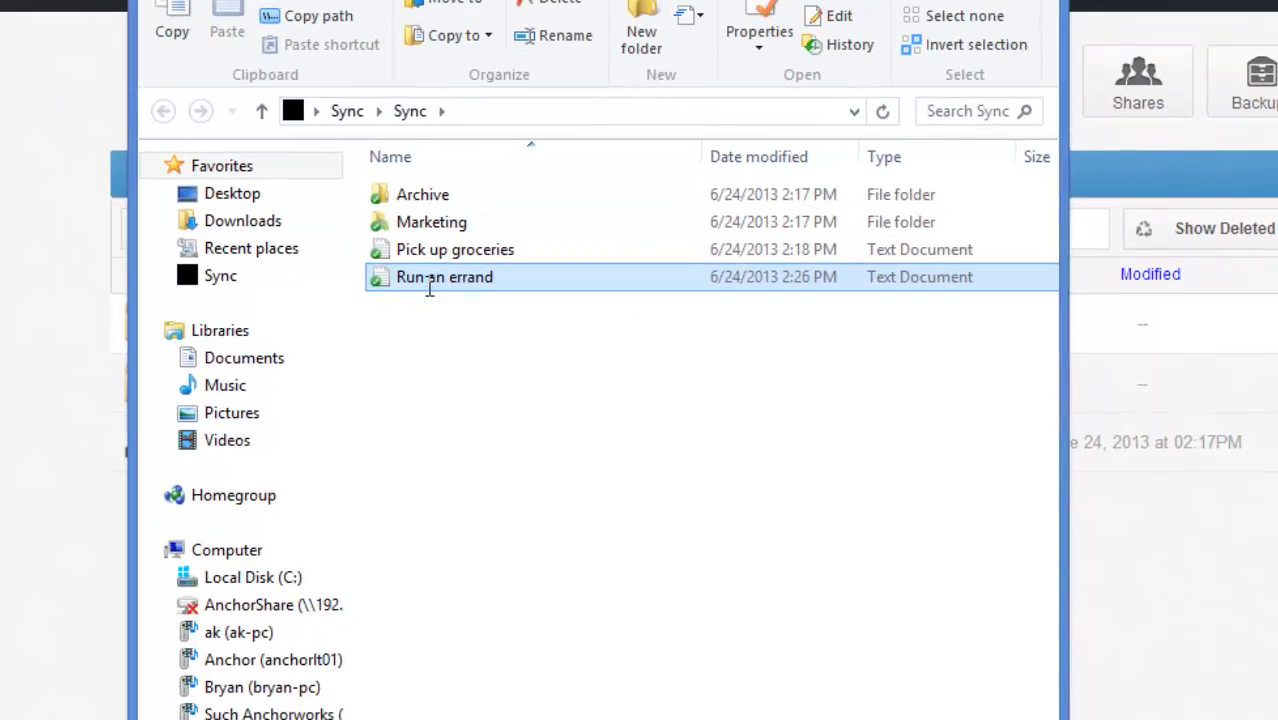
- Write "Take dog to park" and, after a blank line, "Dont forget to pick up laundry" in Run an errand, then save and close it
double_click(378, 212)
type("Take ")
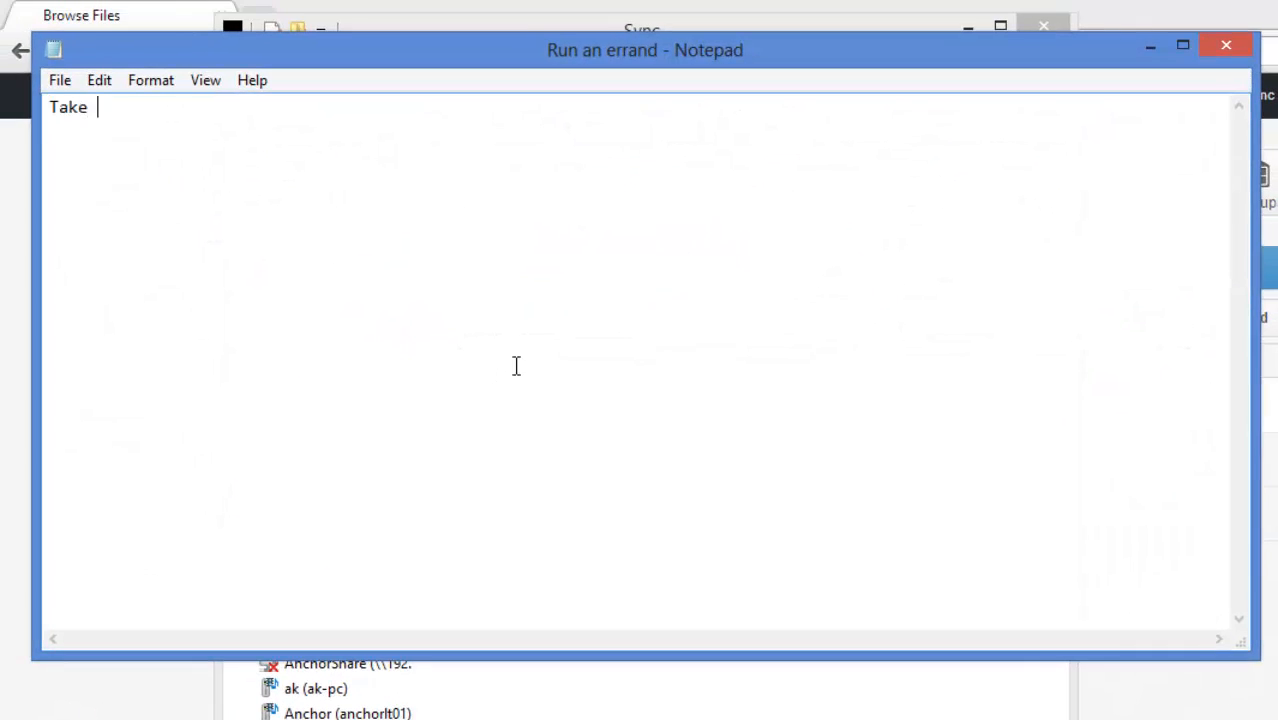
type("dog to park")
key("Return")
key("Return")
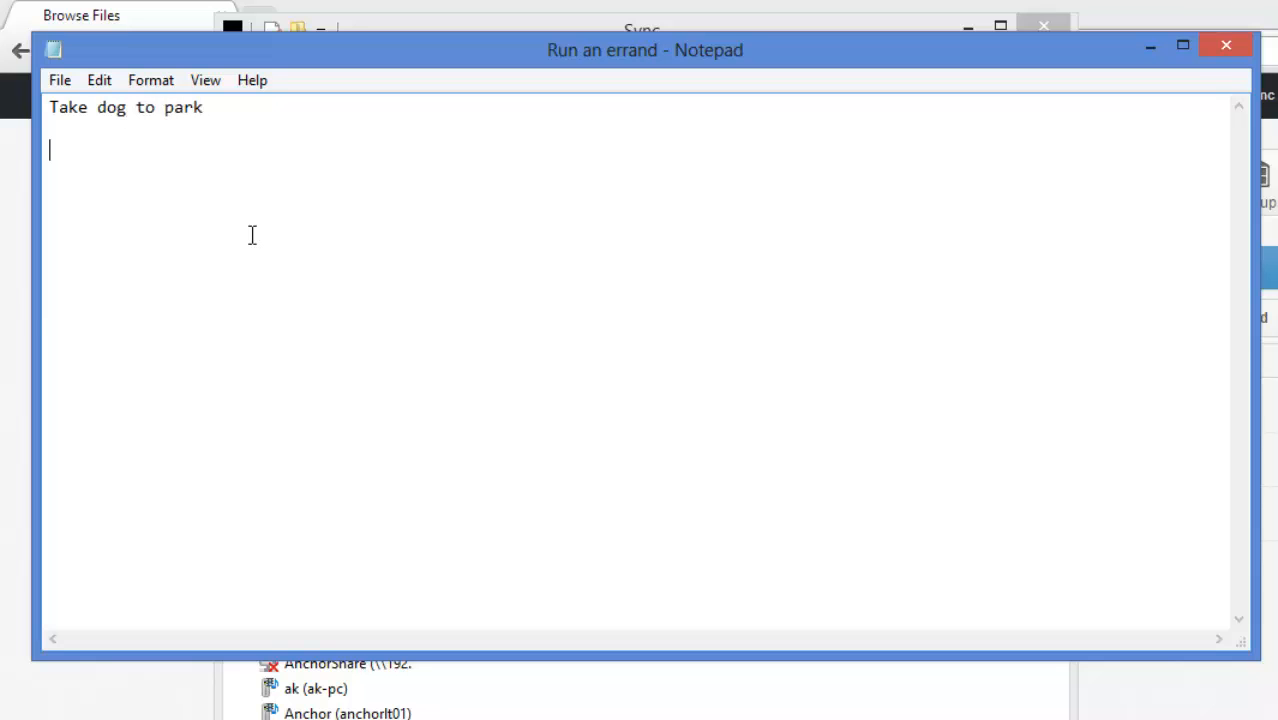
type("Dont forget to p")
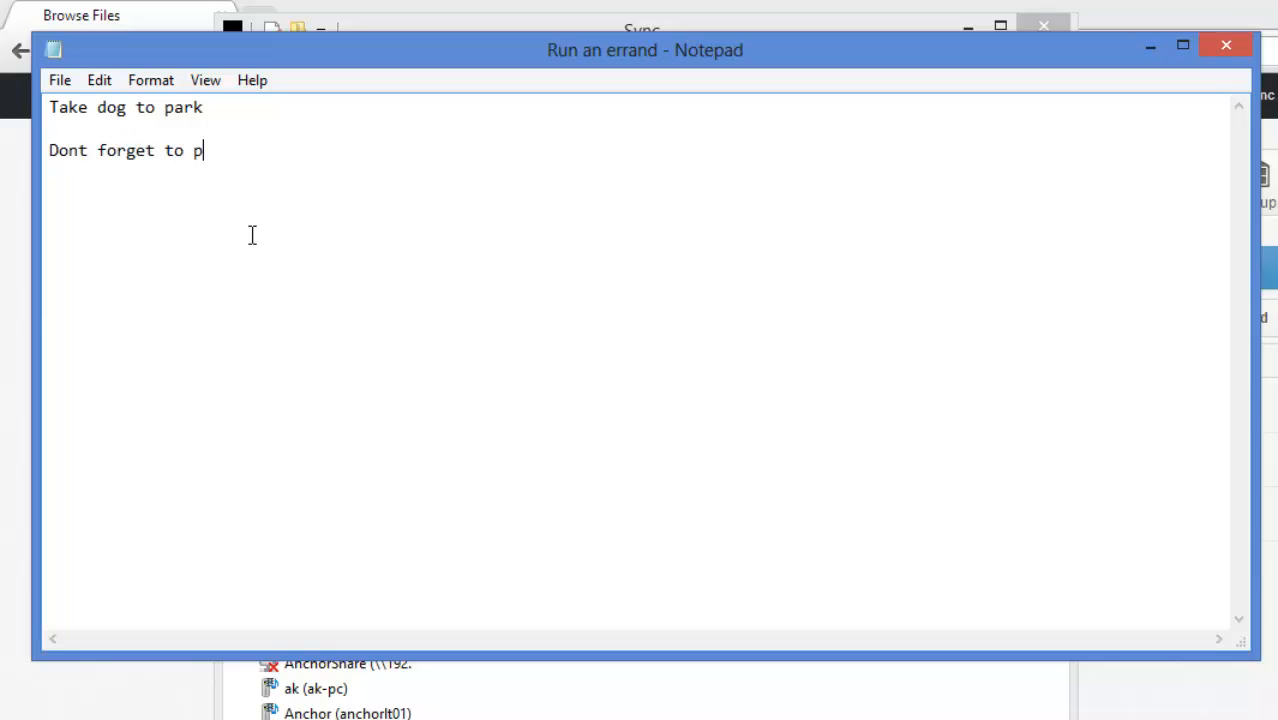
type("ick up laundry")
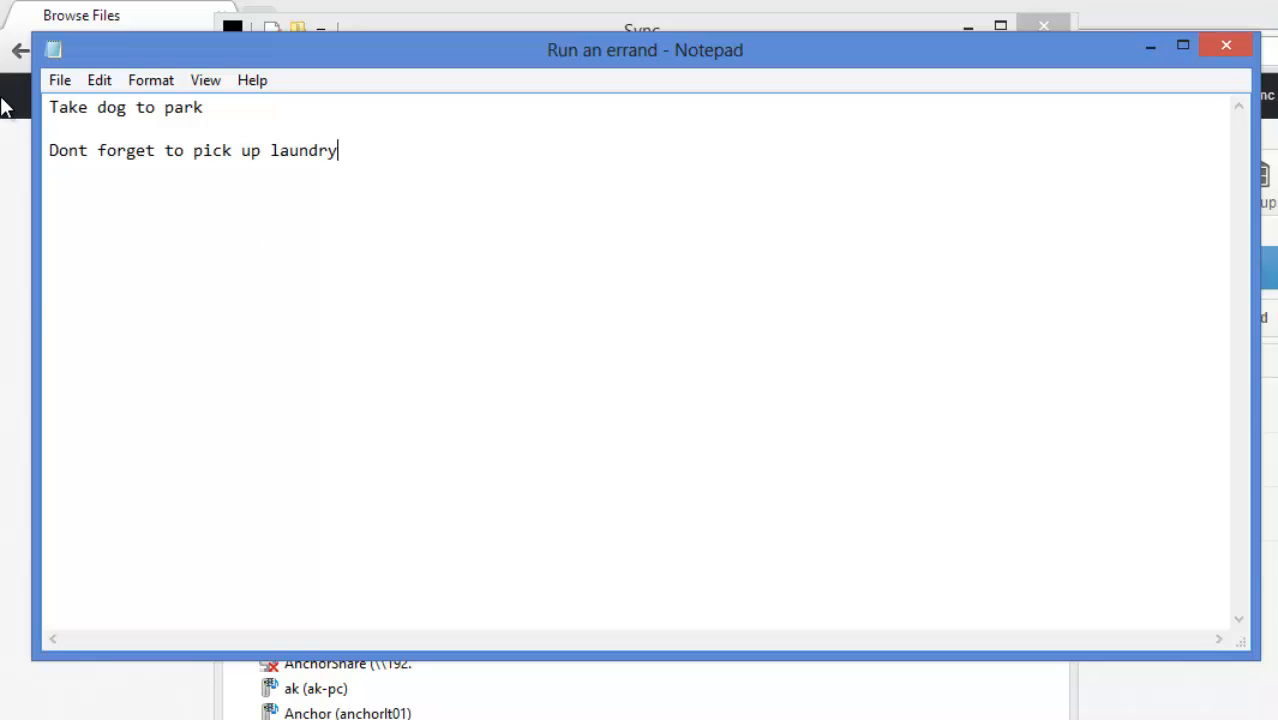
left_click(58, 81)
left_click(110, 158)
left_click(1225, 45)
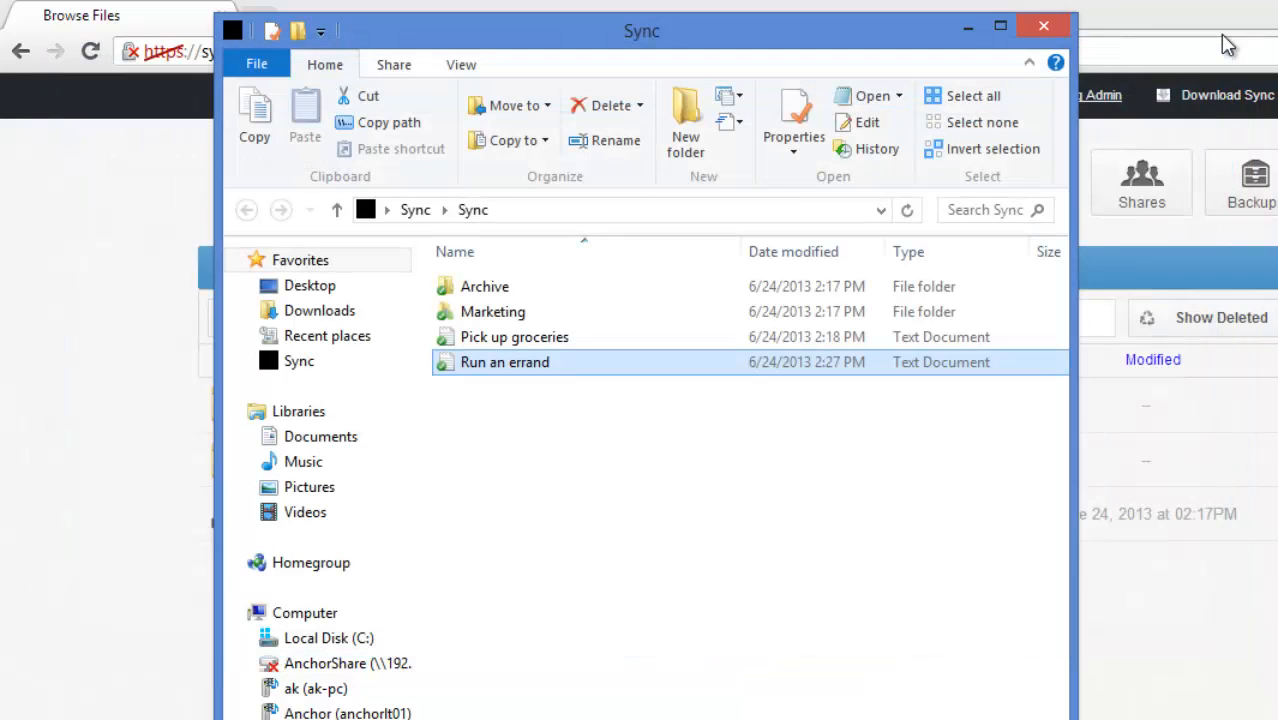
- Close the local Sync folder and view the revisions of Run an errand.txt in the web portal's files
left_click(1043, 26)
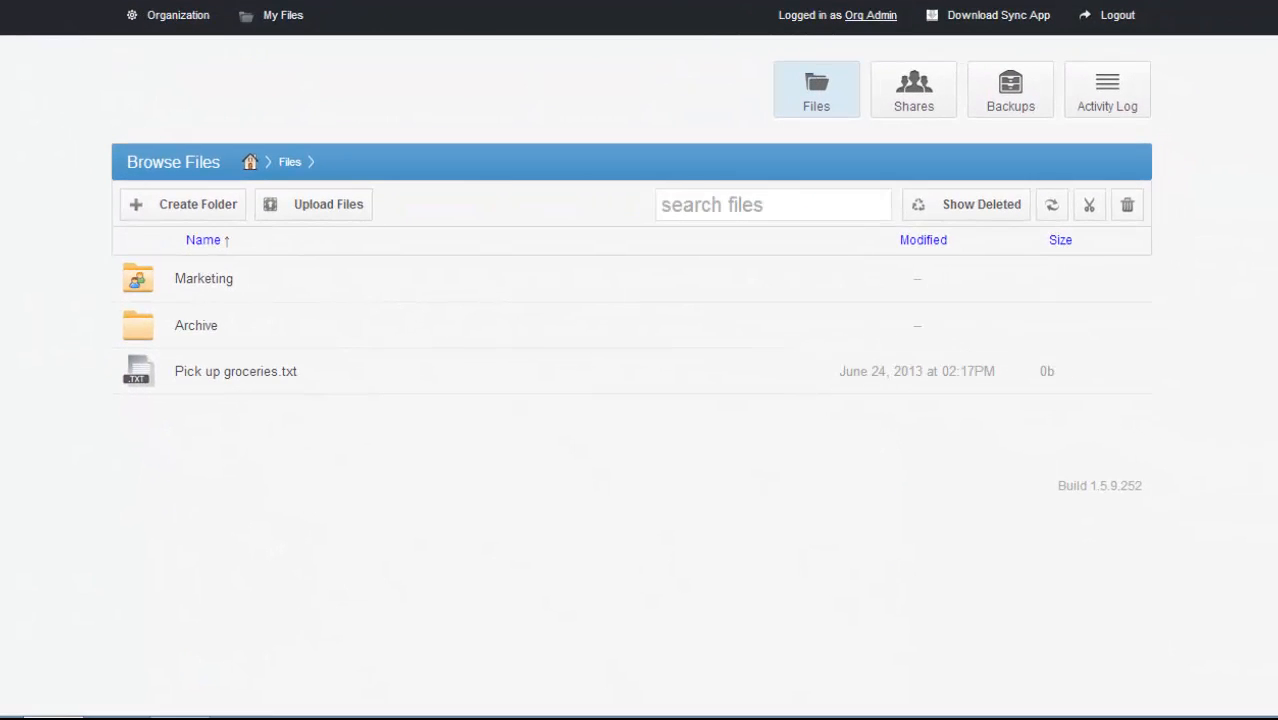
left_click(292, 16)
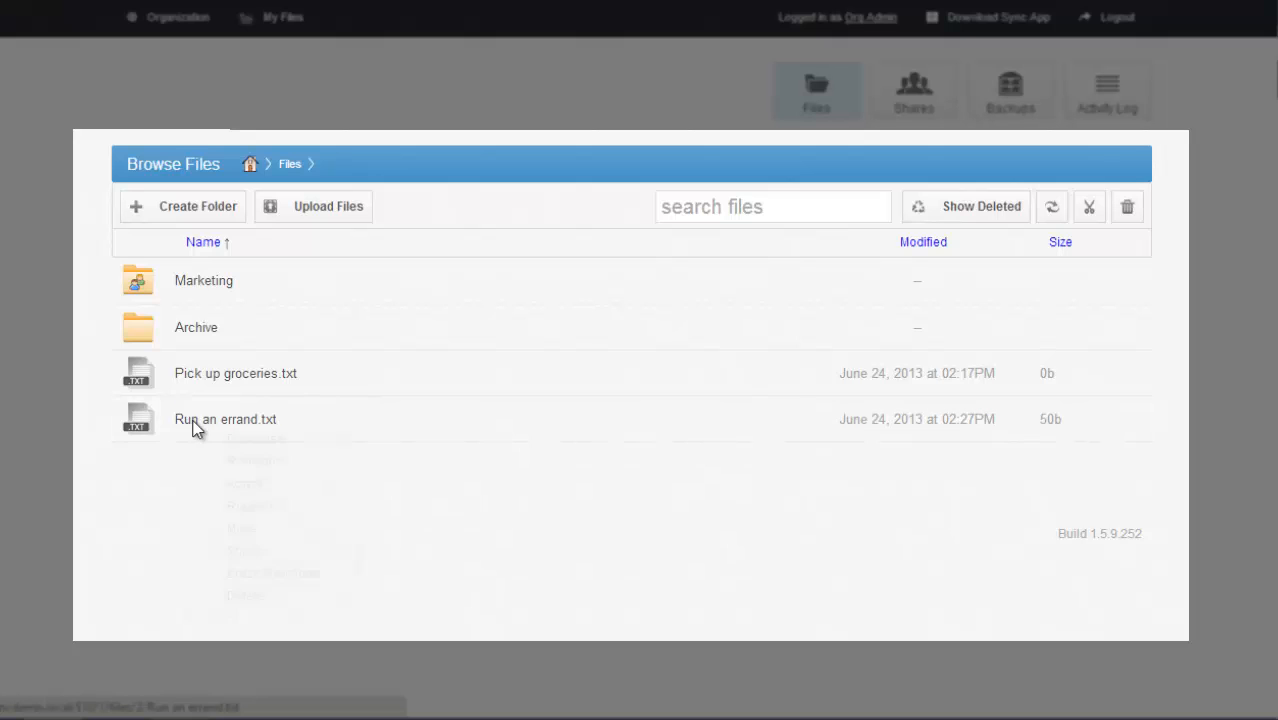
right_click(186, 425)
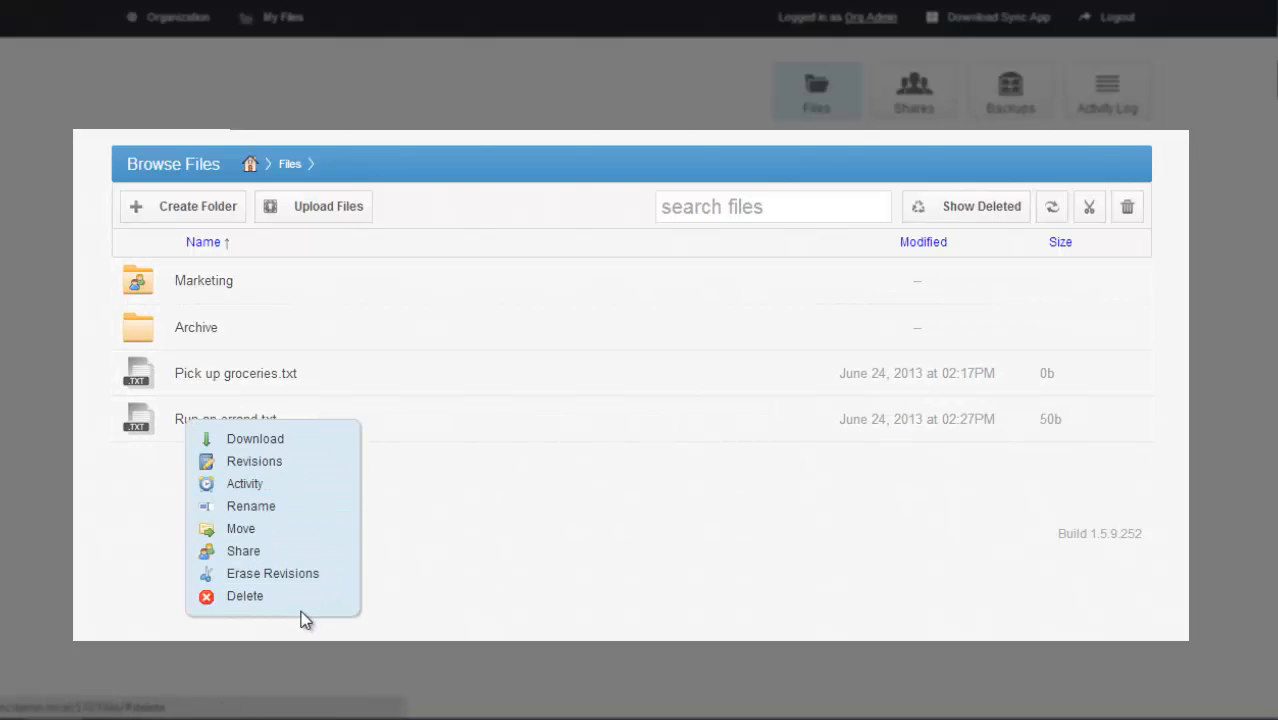
left_click(254, 461)
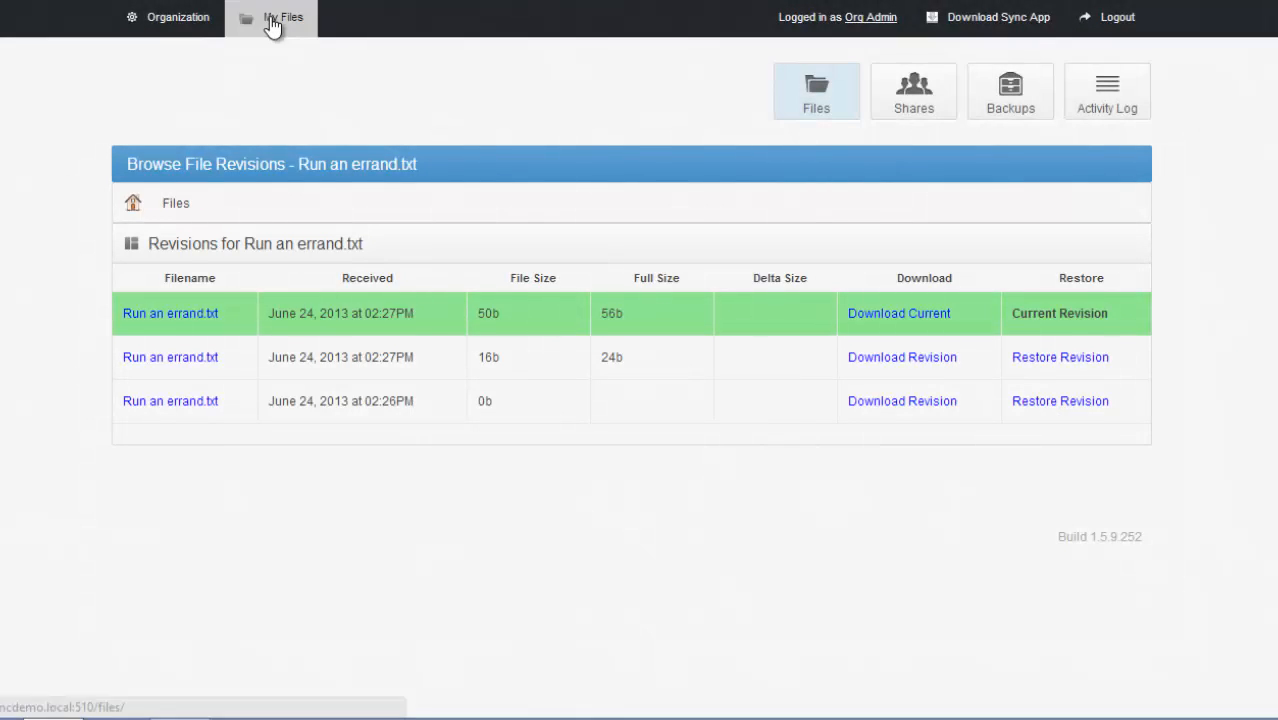
- Share the Archive folder by link, setting the expiry date to 2013-06-27 and choosing a unique link for each person
left_click(272, 22)
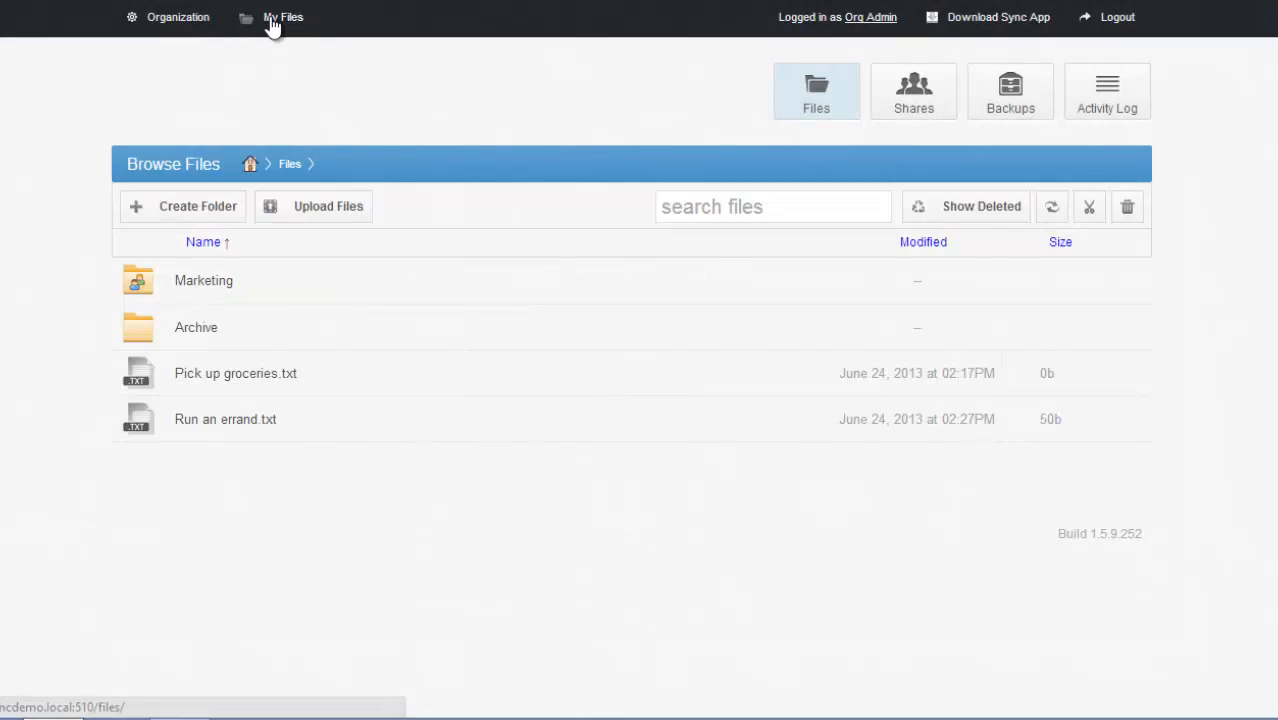
right_click(194, 340)
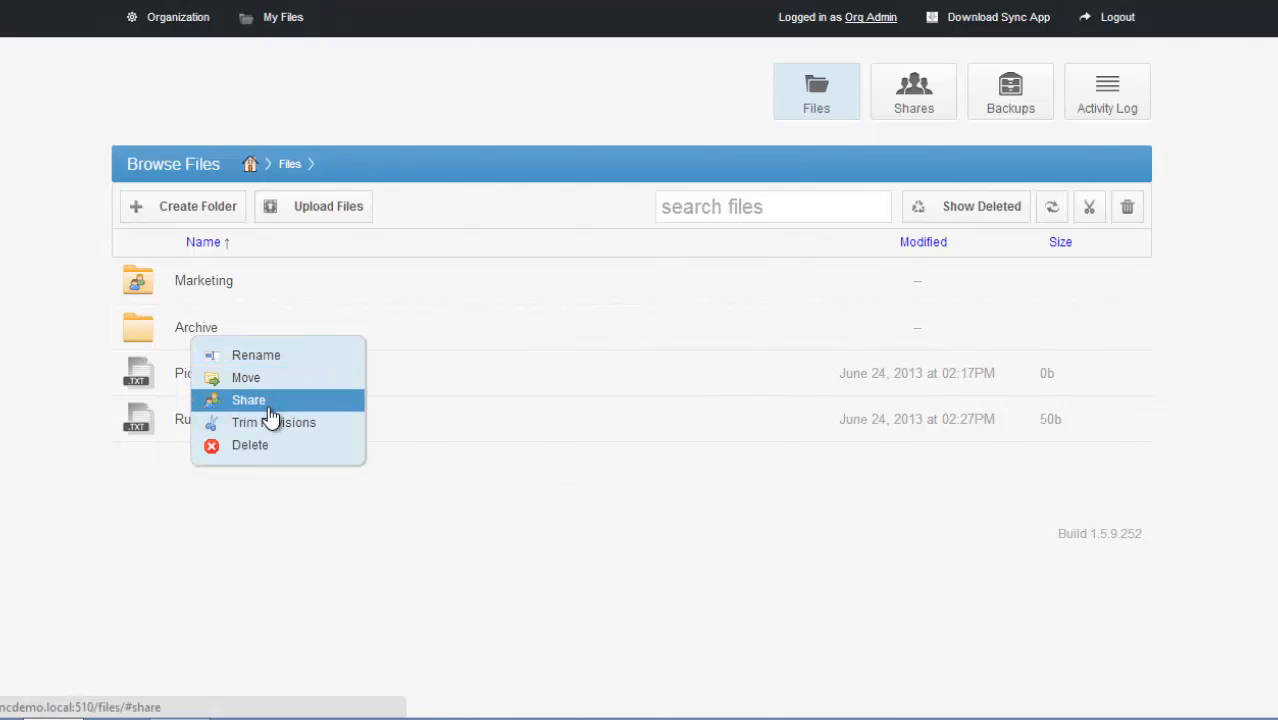
left_click(268, 403)
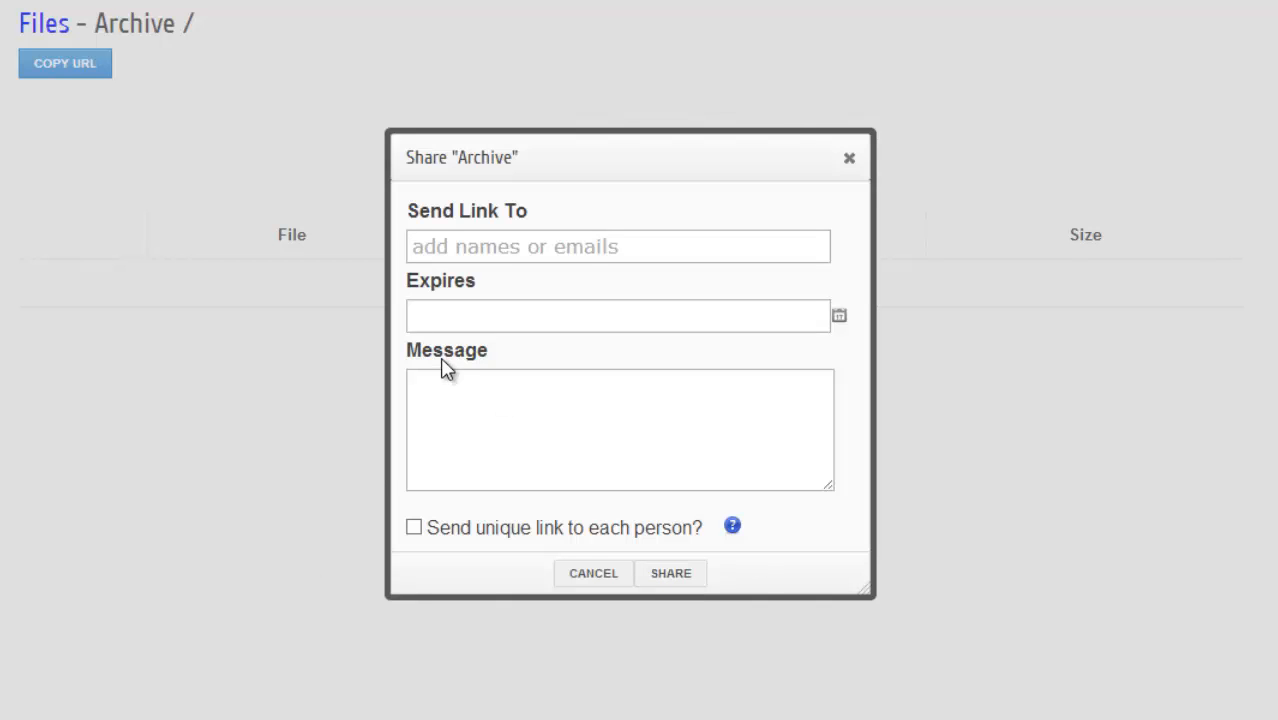
left_click(839, 317)
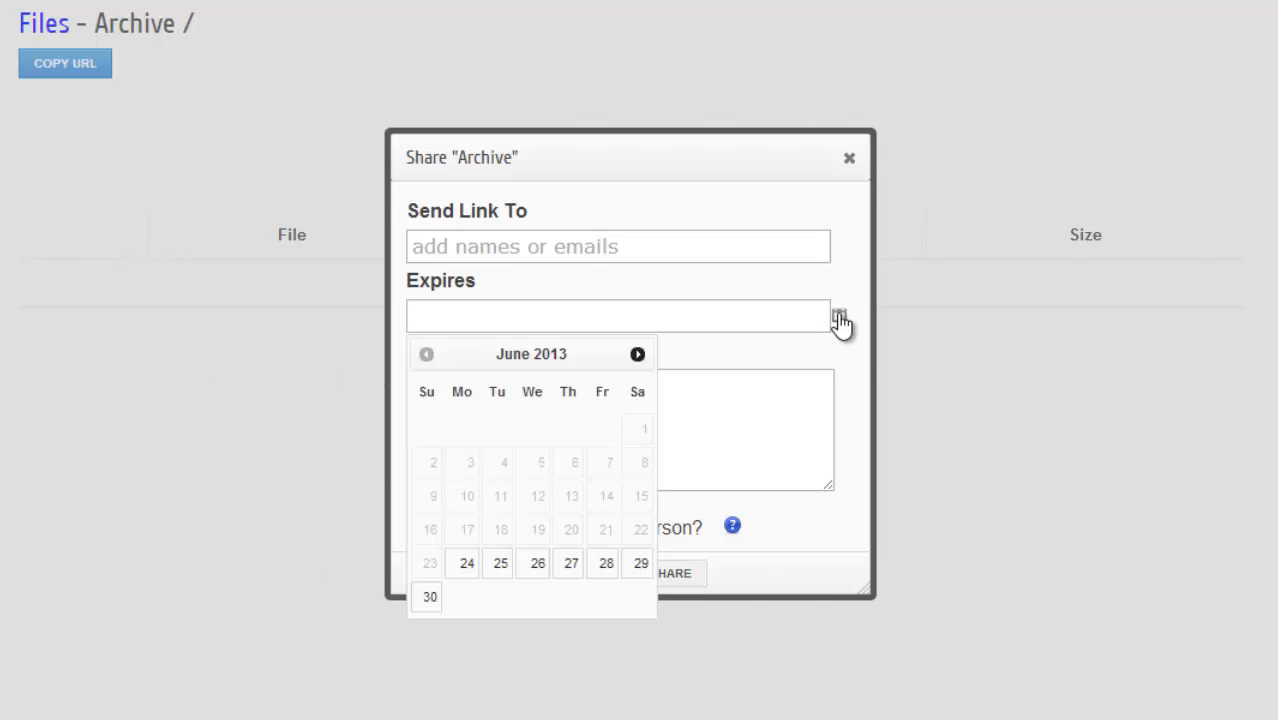
left_click(570, 564)
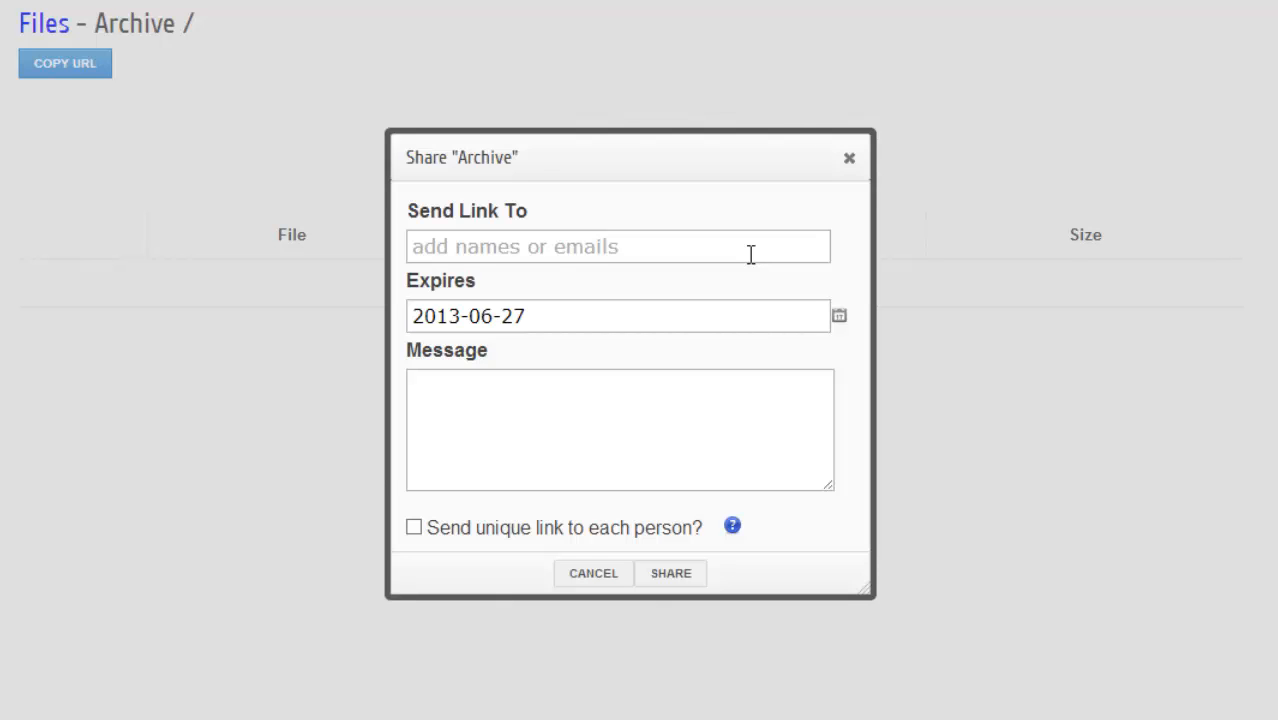
left_click(417, 529)
left_click_drag(692, 528, 318, 543)
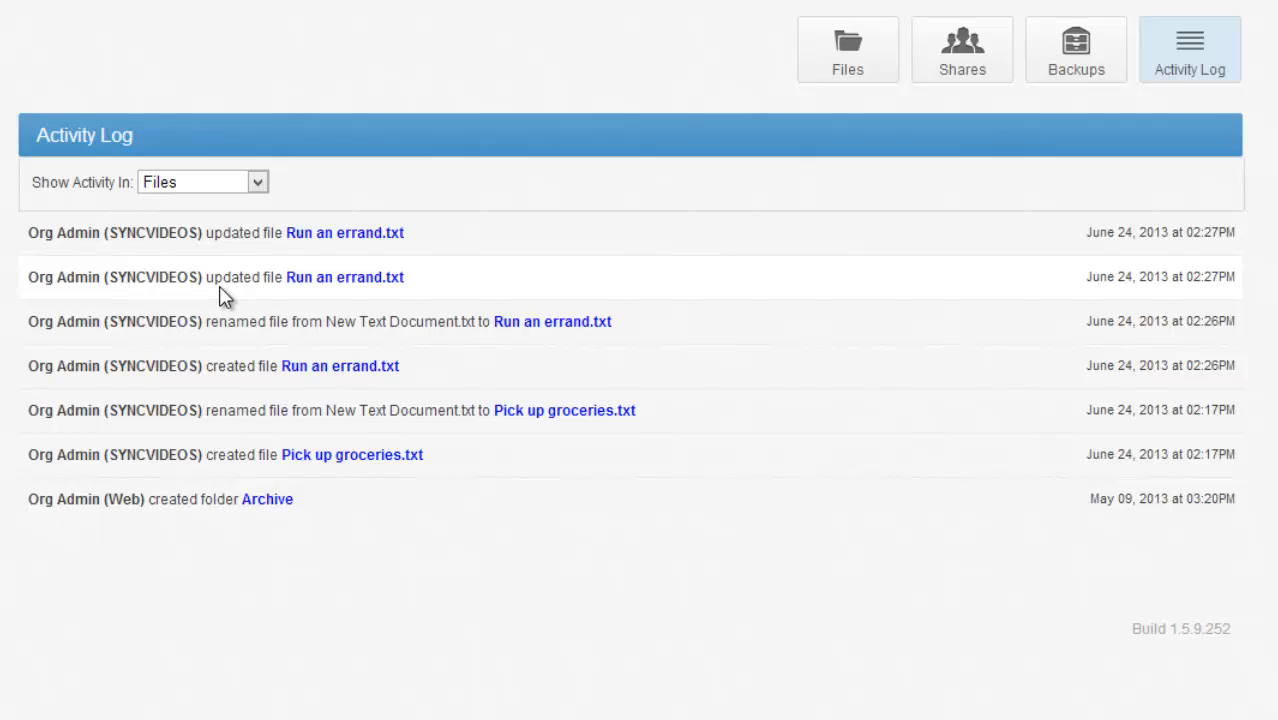
- View the list of team shares and shared files, and the Sync app download options
left_click(960, 70)
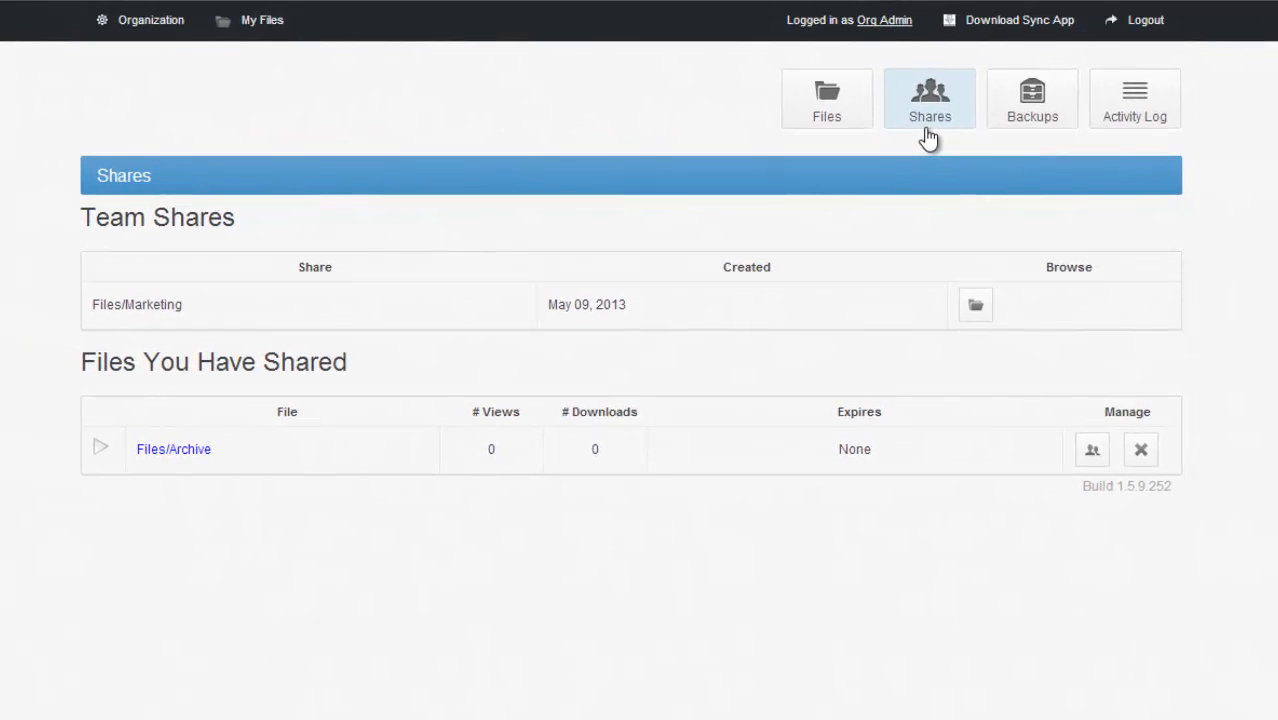
left_click(1058, 20)
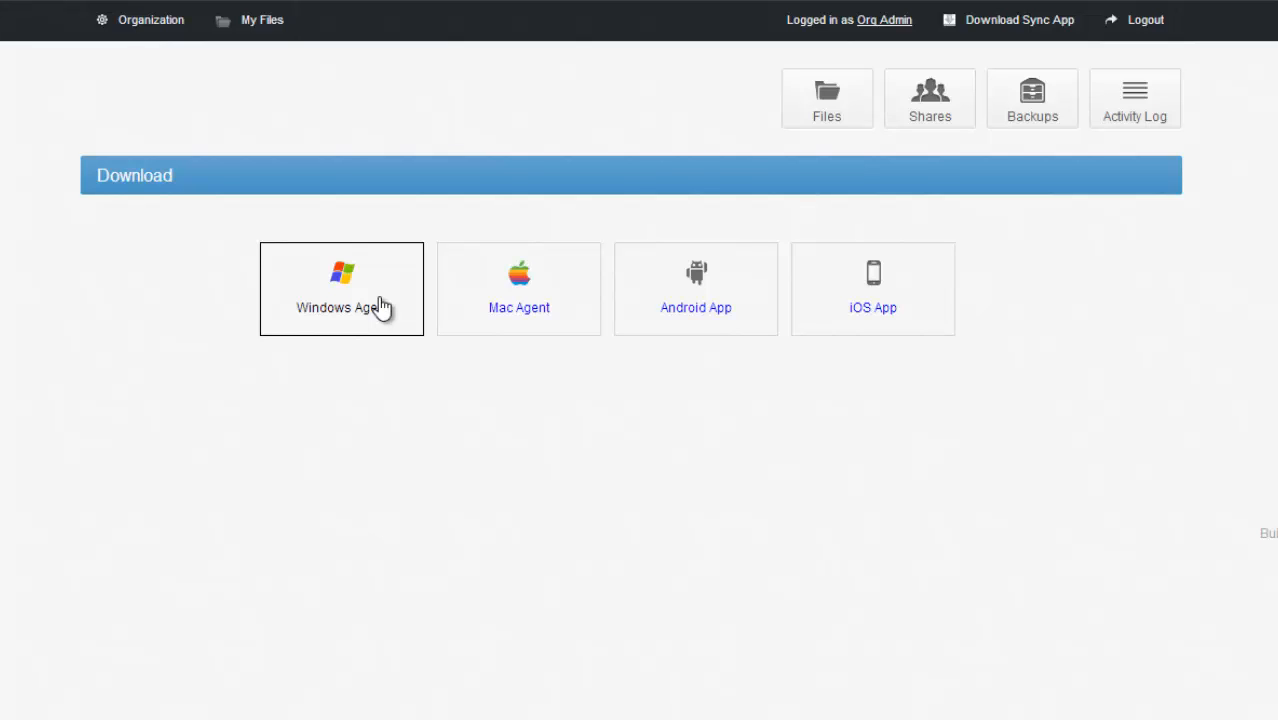
- Enable folder mapping for the Default Organization's SYNCVIDEOS machine in the organization's machine list
left_click(126, 34)
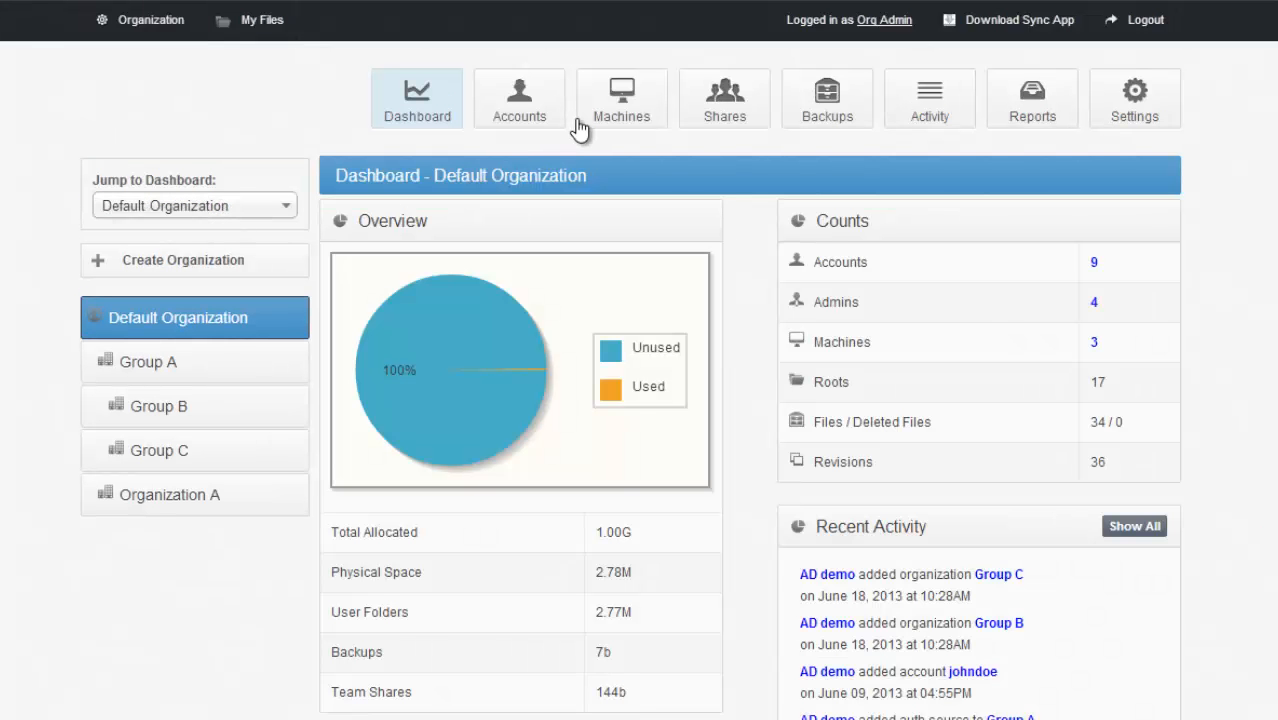
left_click(591, 98)
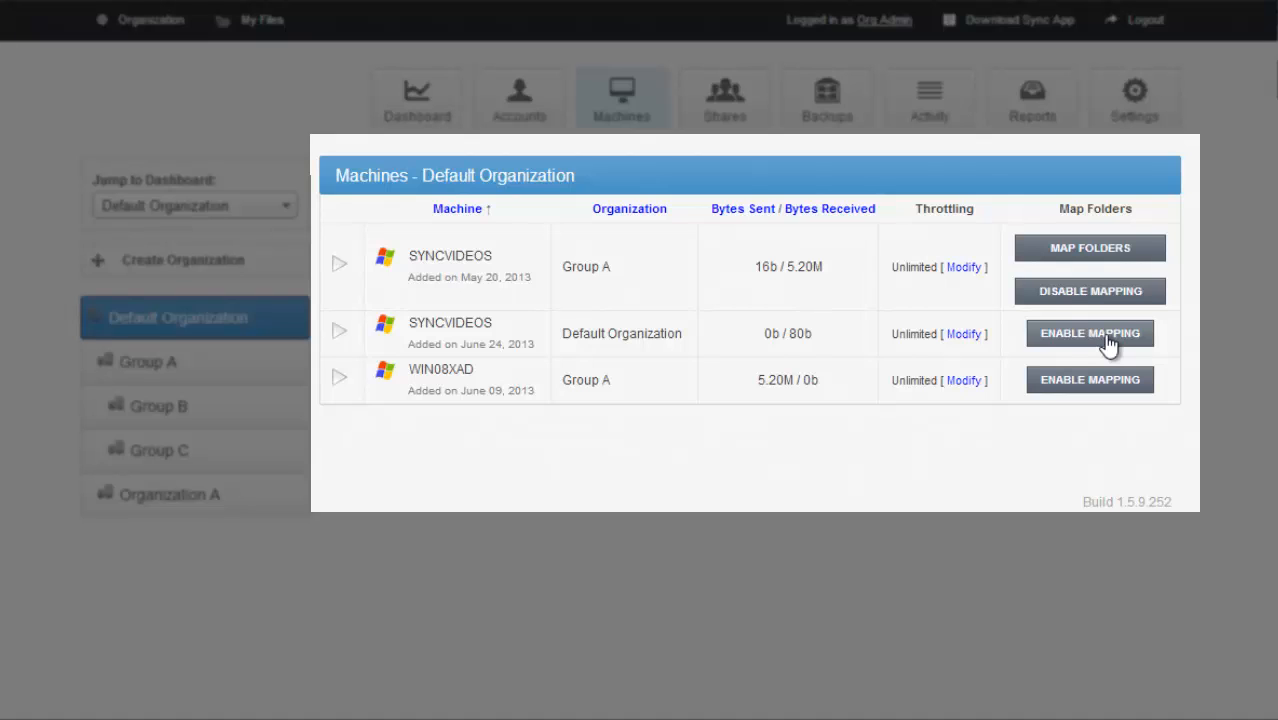
left_click(1106, 340)
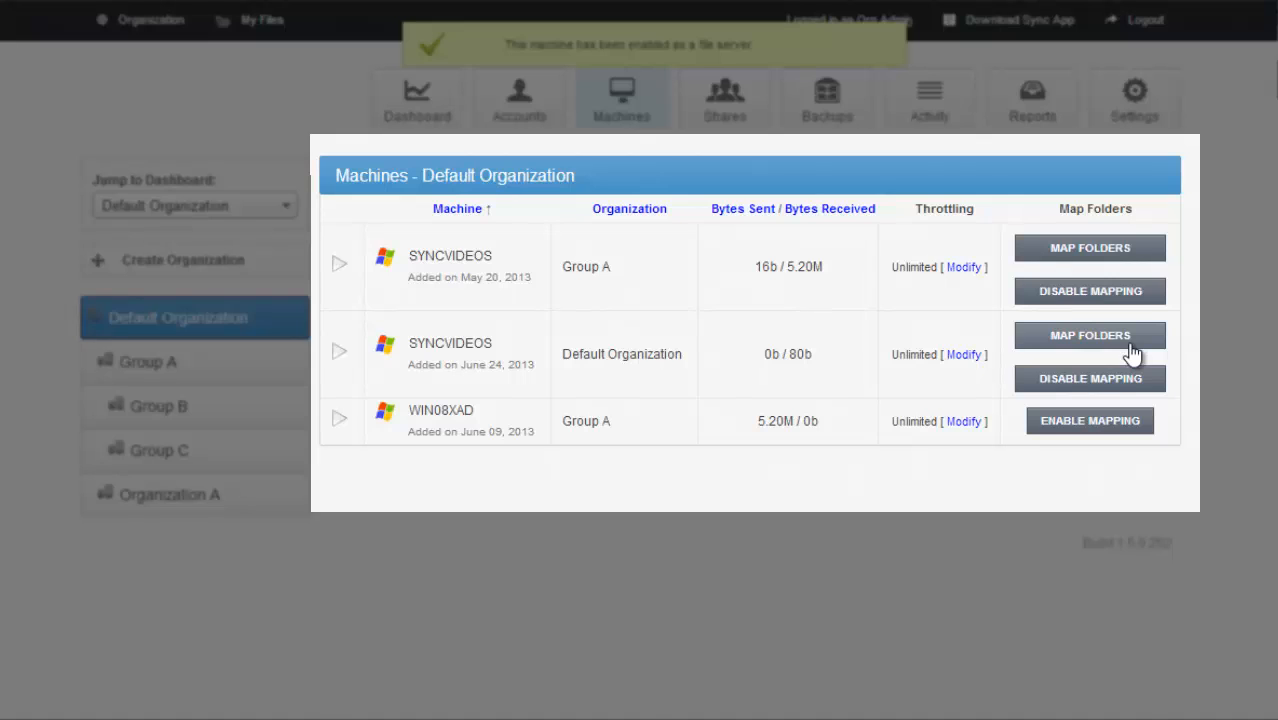
- Select the folders C:\Back Me Up and C:\Share for mapping on the newly enabled SYNCVIDEOS machine
left_click(1131, 345)
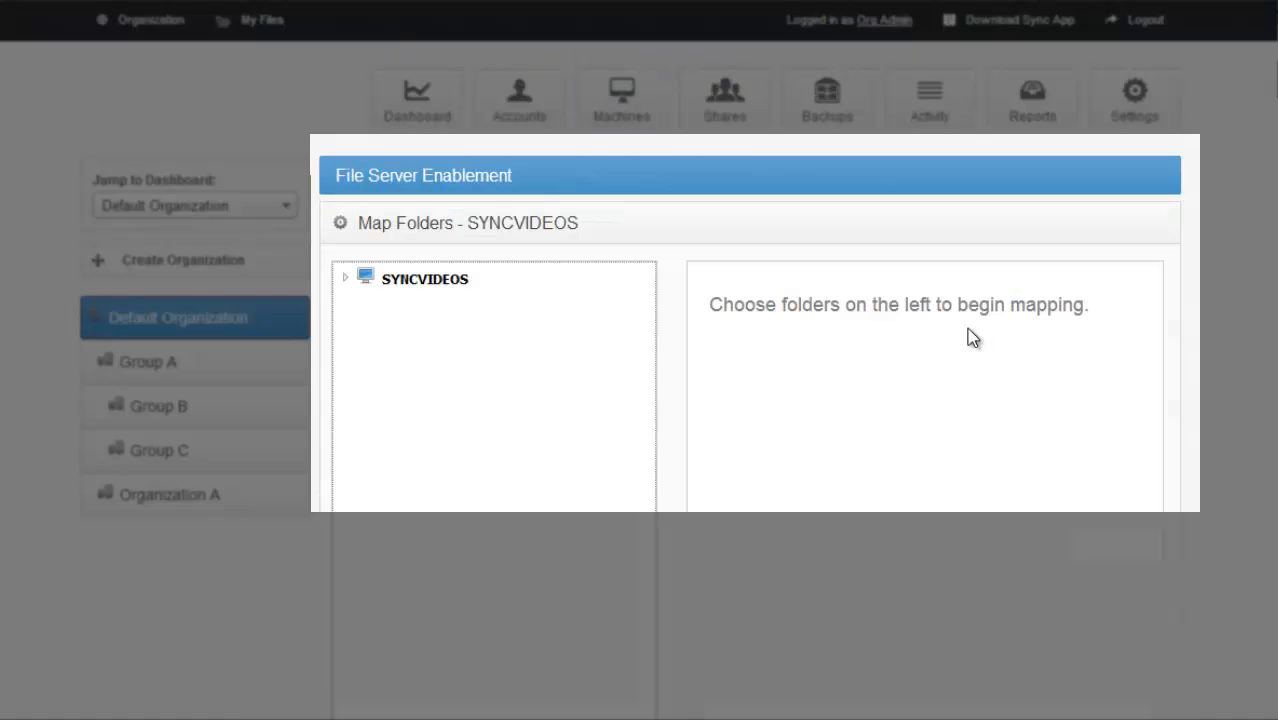
left_click(347, 283)
left_click(363, 304)
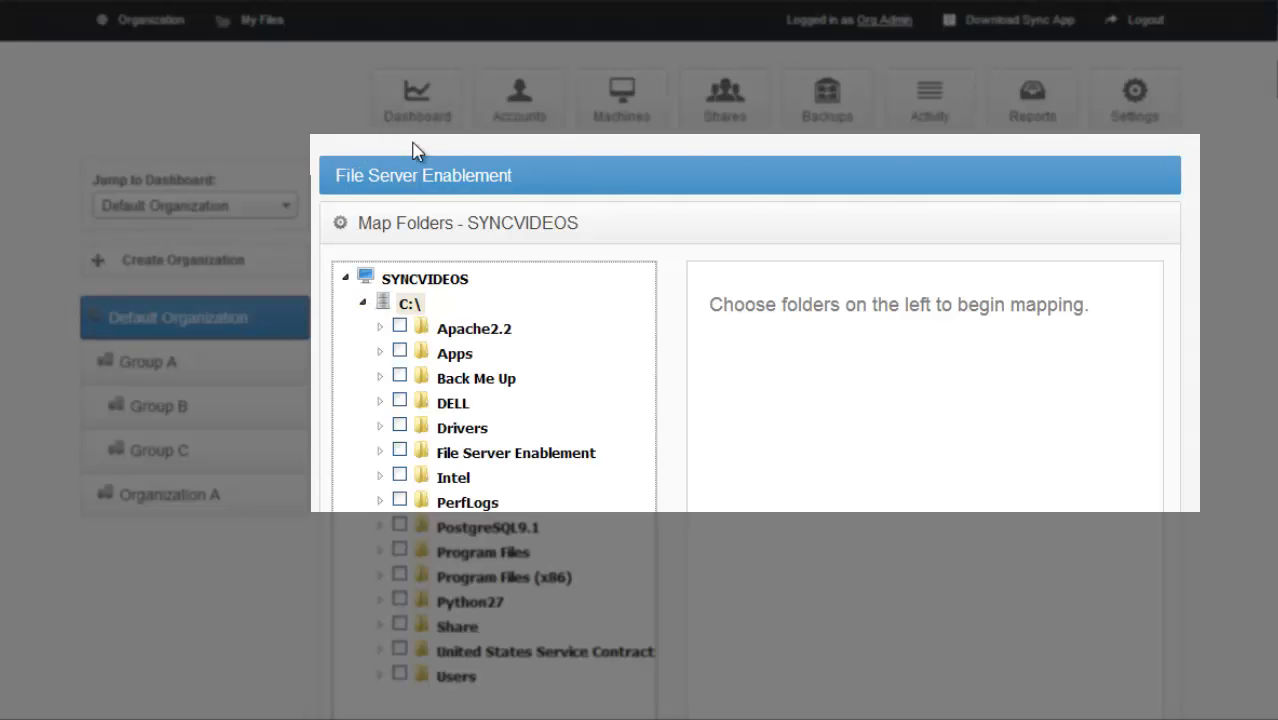
scroll(400, 600, "down", 1)
left_click(380, 610)
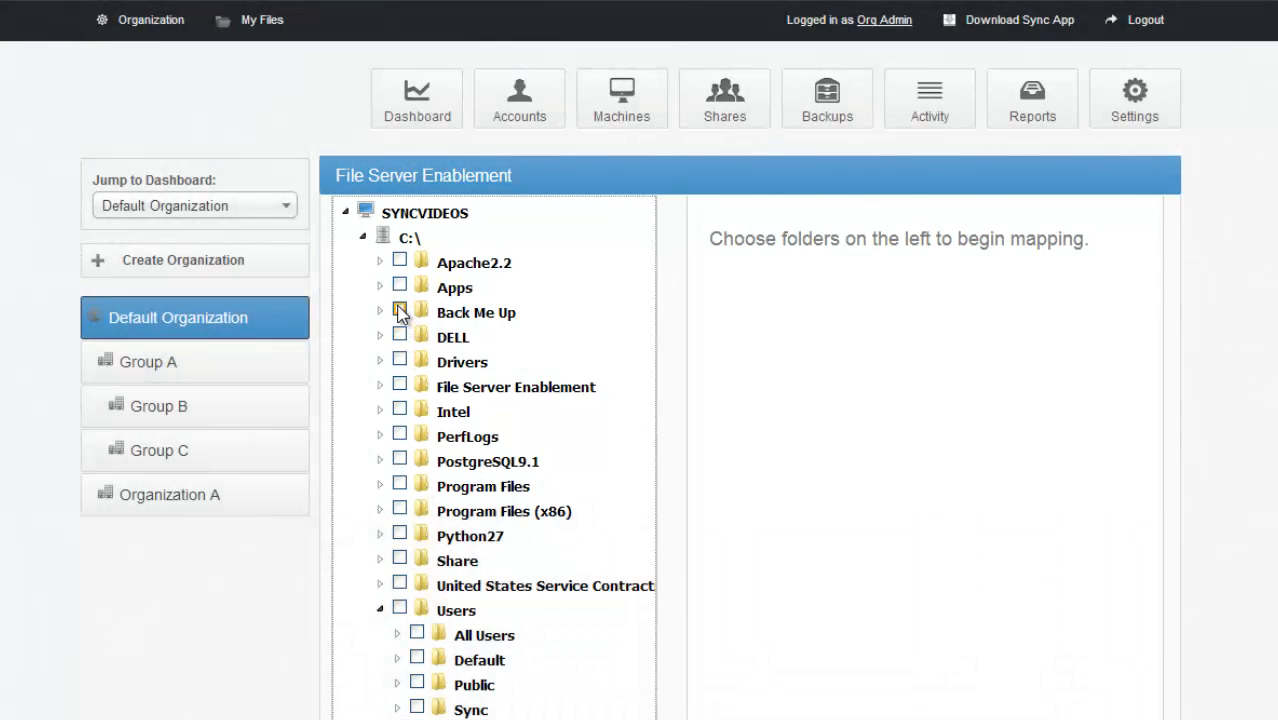
left_click(400, 312)
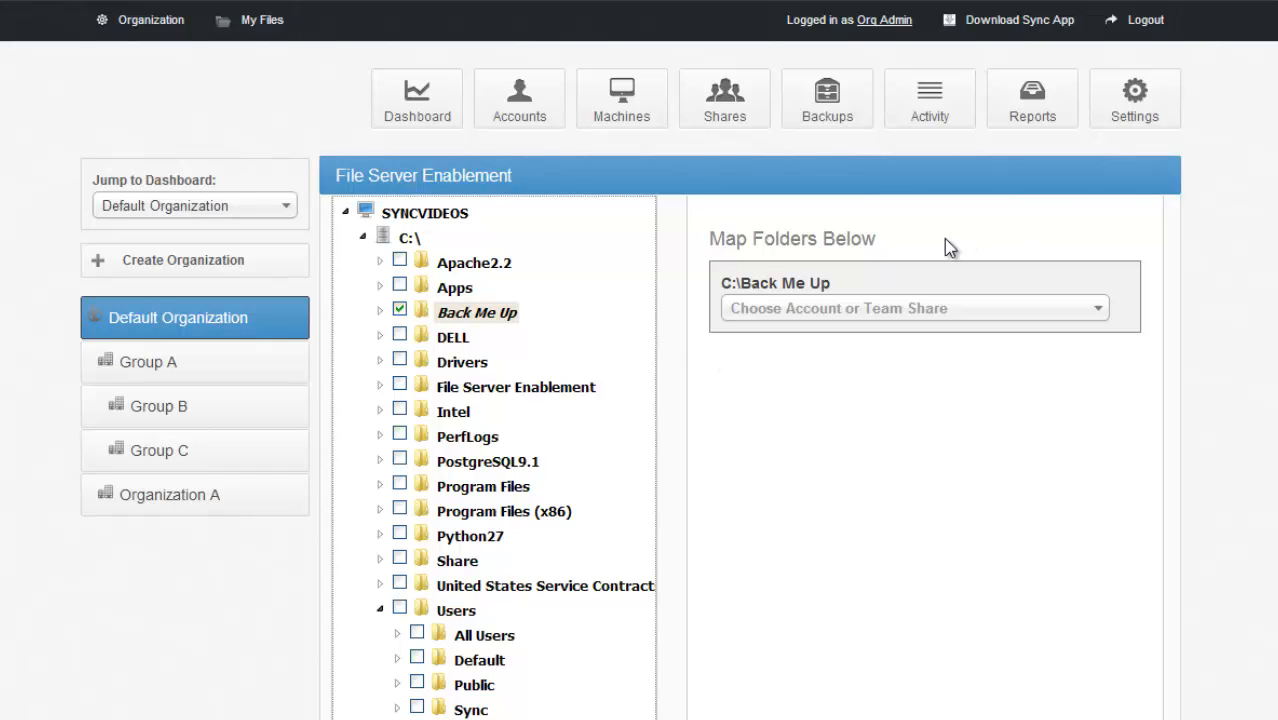
left_click(400, 561)
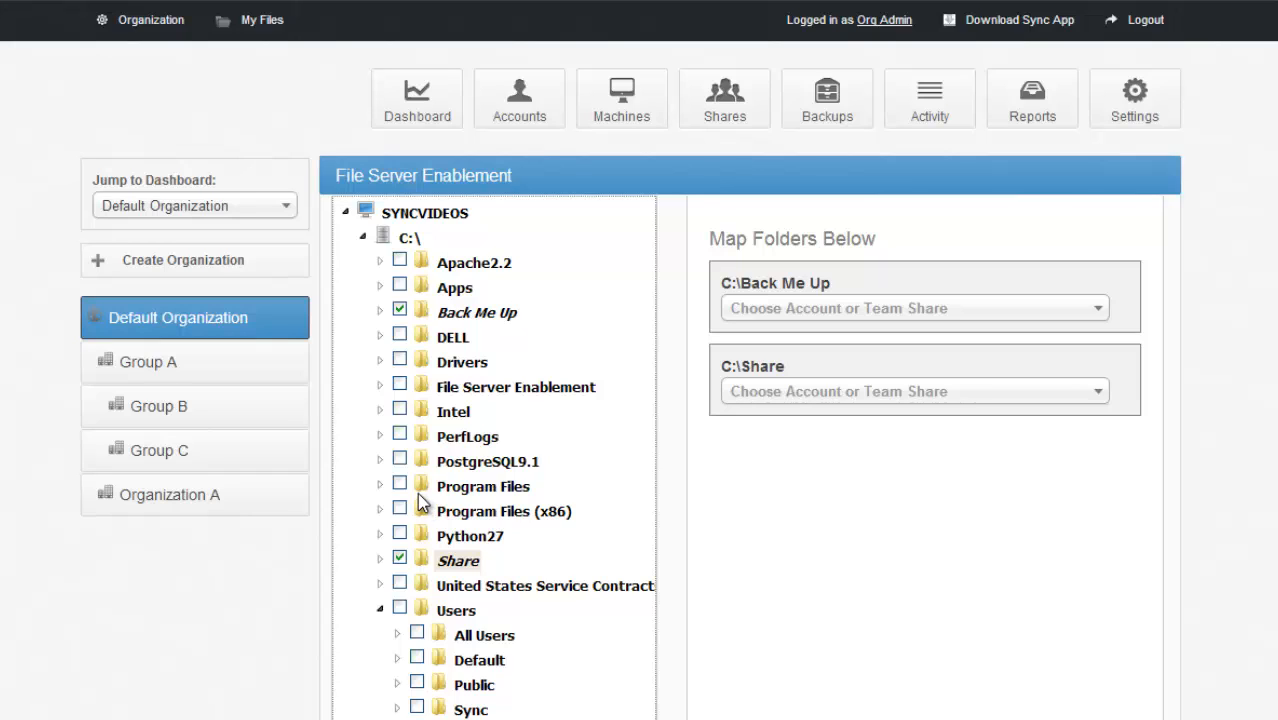
- Map the C:\Back Me Up folder to the first Sales team share
left_click(906, 318)
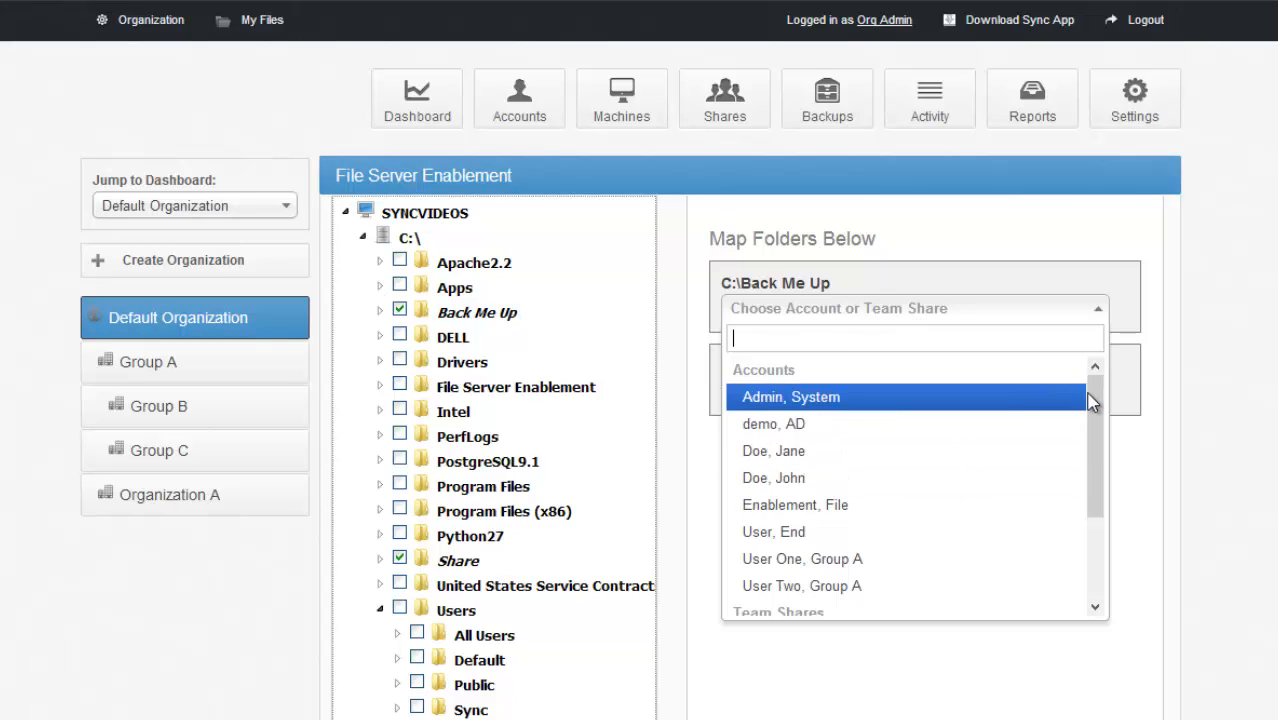
scroll(1093, 400, "down", 3)
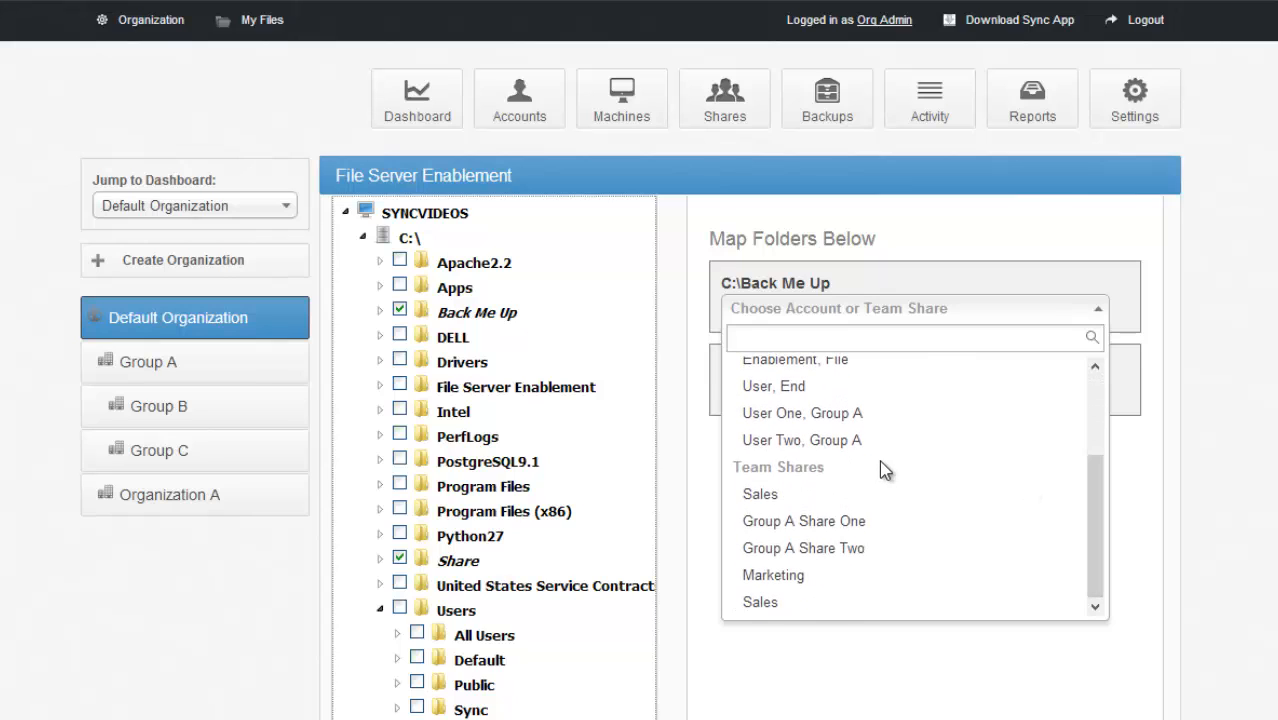
left_click(862, 495)
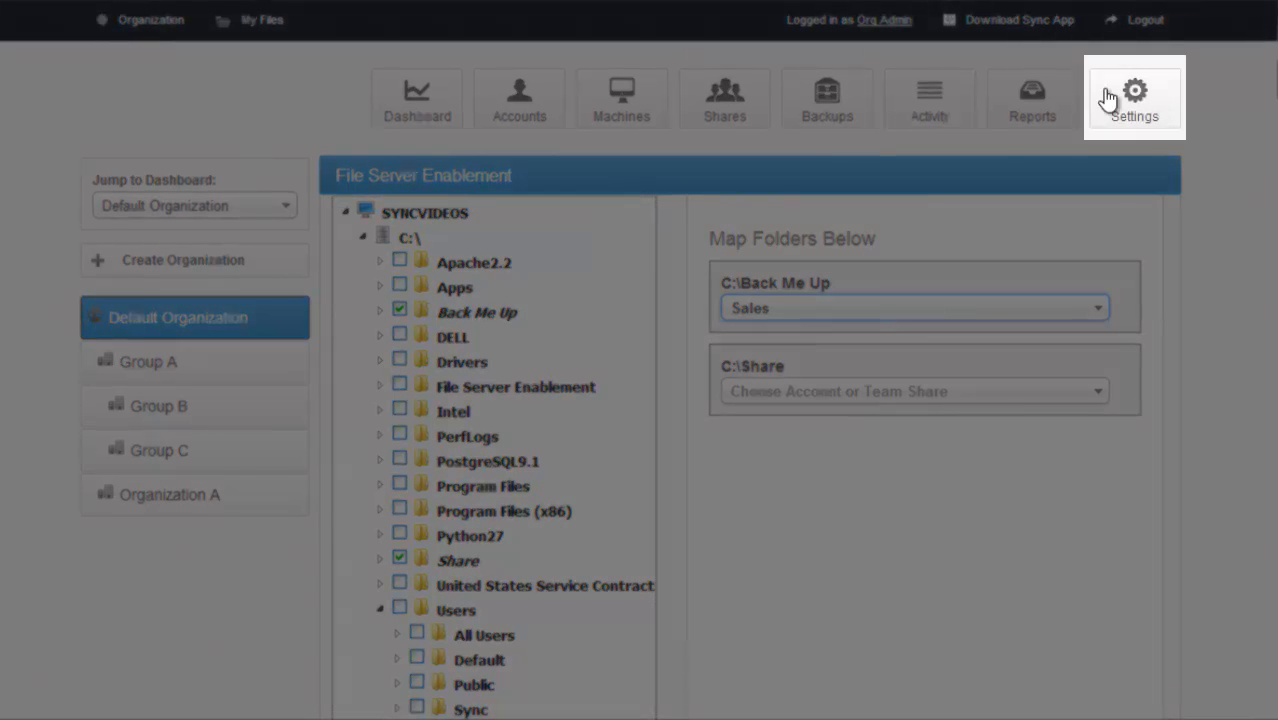
- View the Default Organization's general settings and its organization policies
left_click(1133, 97)
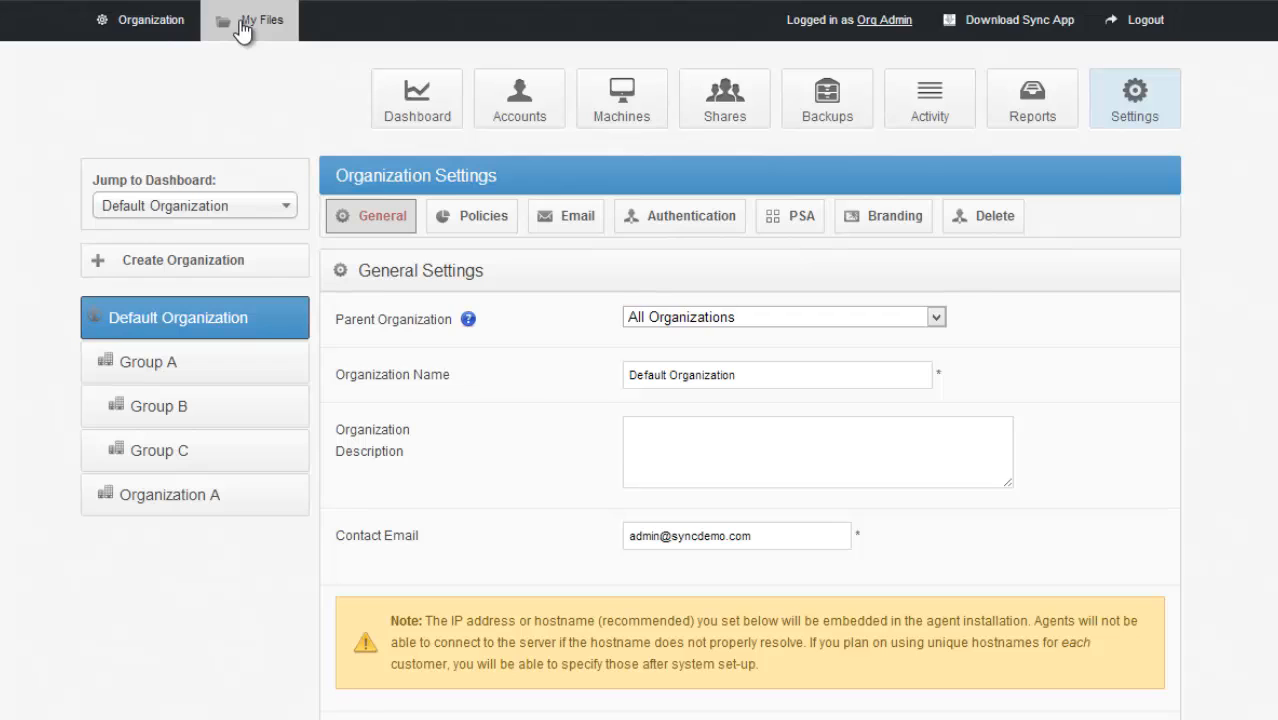
left_click(458, 228)
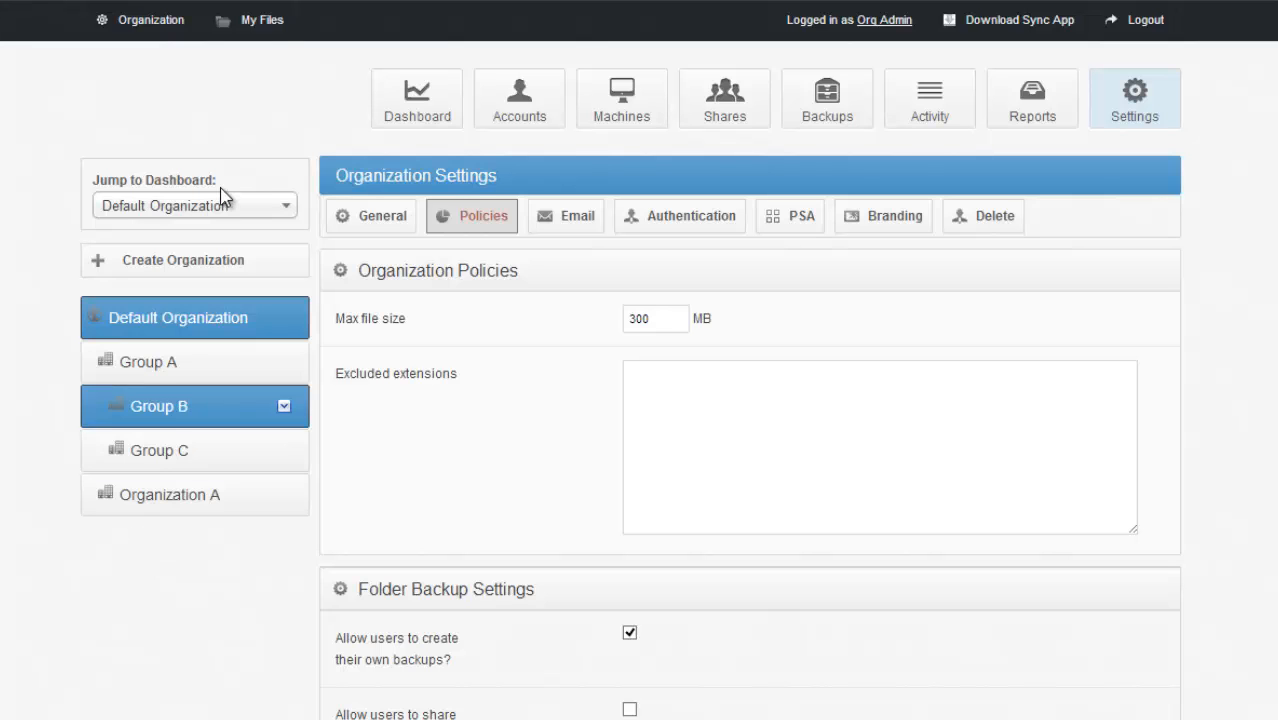
- Start a new organization under the Default Organization, set its space quota to 1000024 GB and examine its excluded extensions
left_click(242, 262)
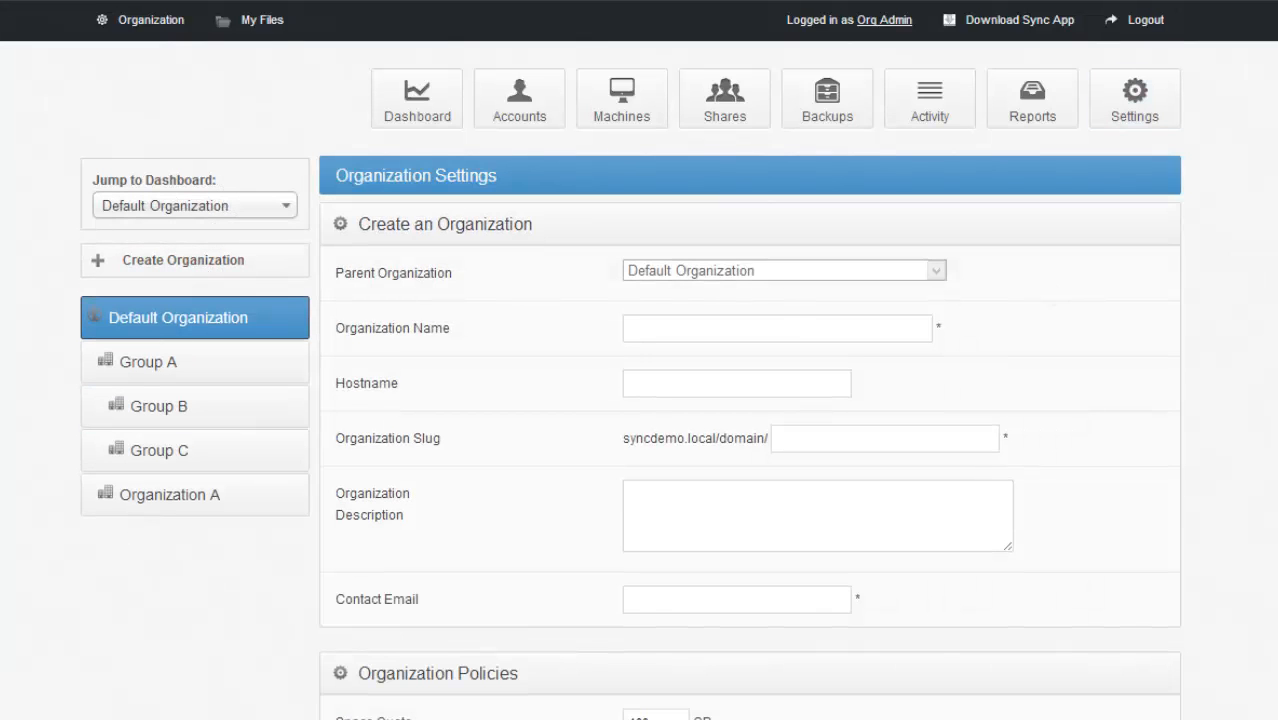
scroll(597, 289, "down", 5)
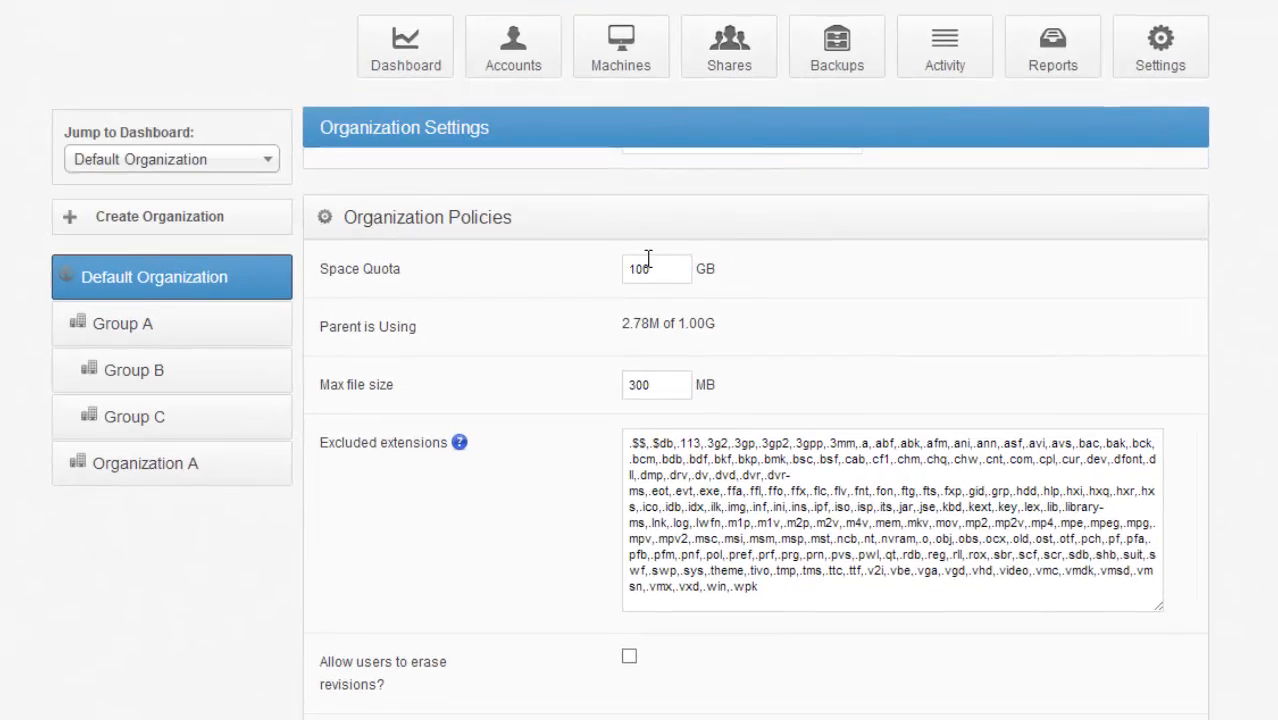
left_click(655, 308)
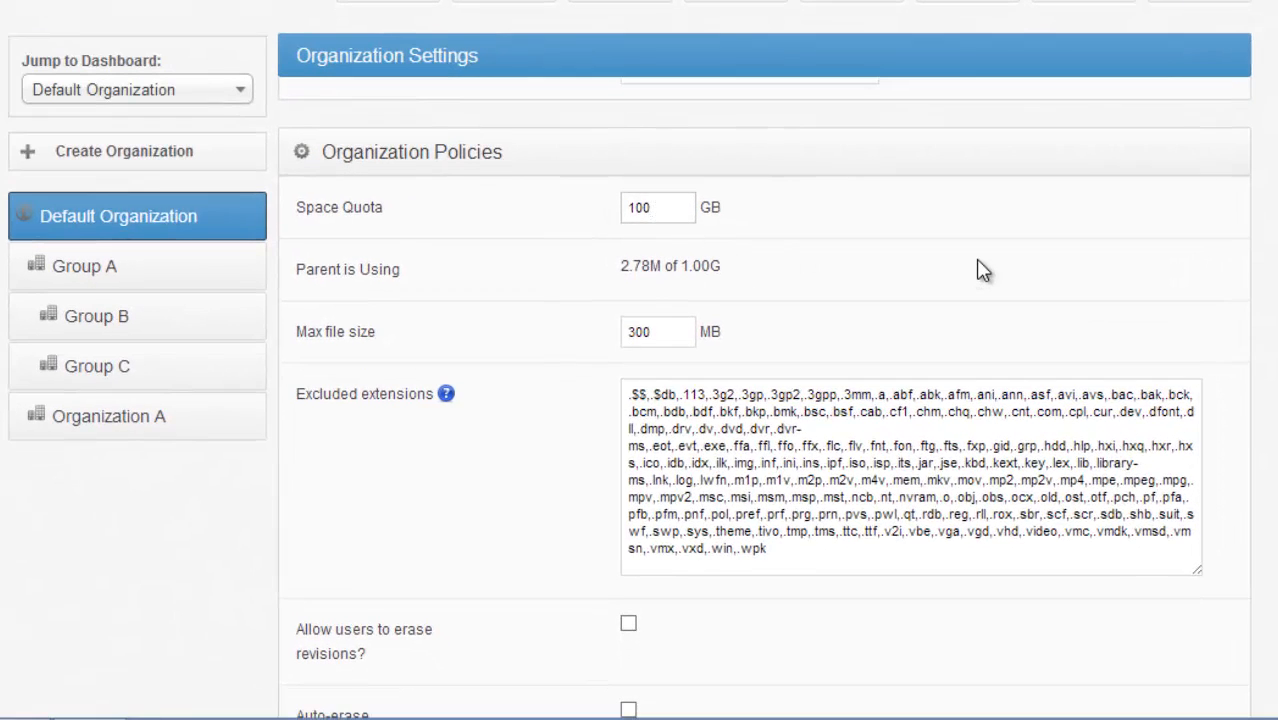
key("BackSpace")
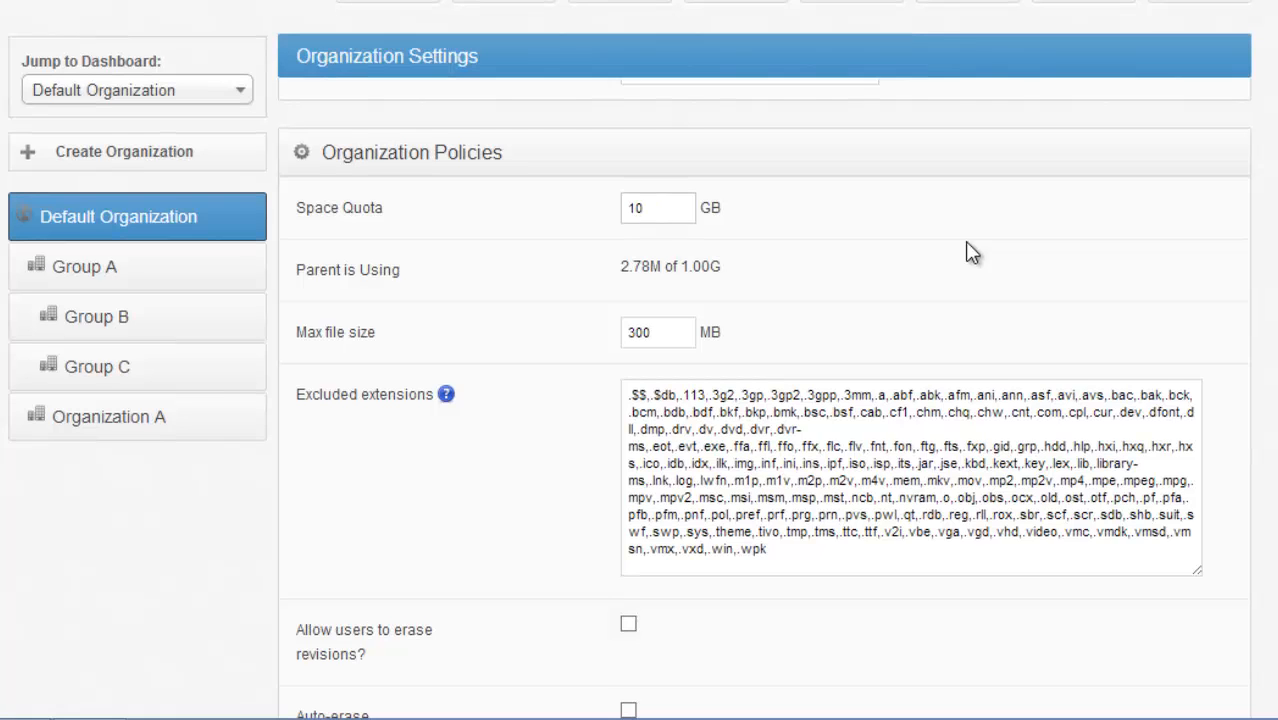
type("00024")
left_click_drag(807, 551, 678, 481)
left_click_drag(604, 442, 558, 389)
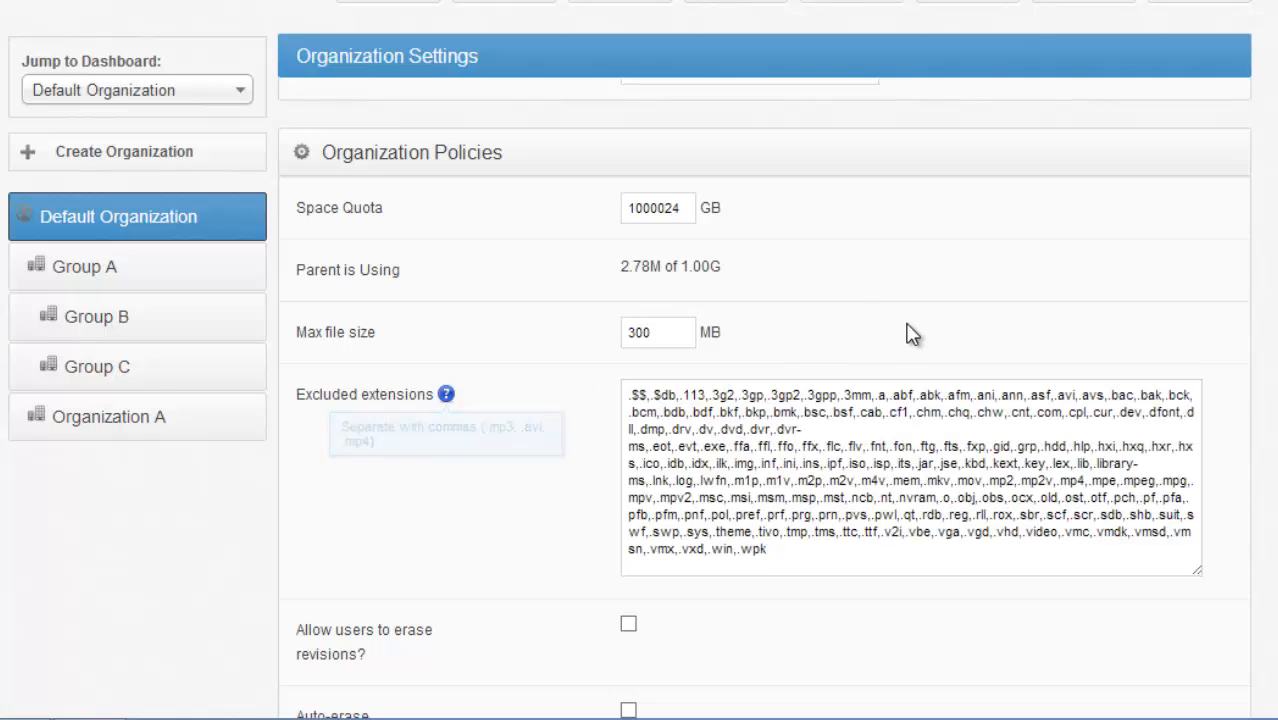
left_click(908, 333)
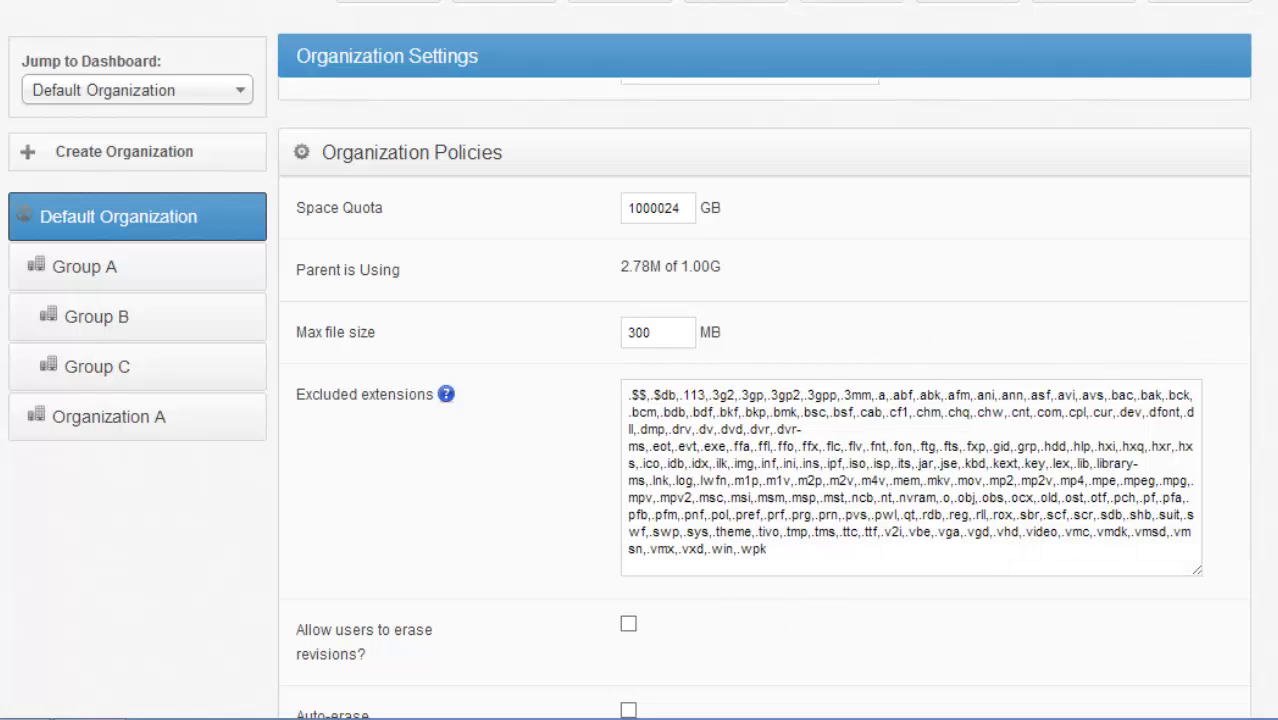
- Allow users to erase revisions in the new organization's policies, and withdraw that permission again
scroll(764, 400, "down", 5)
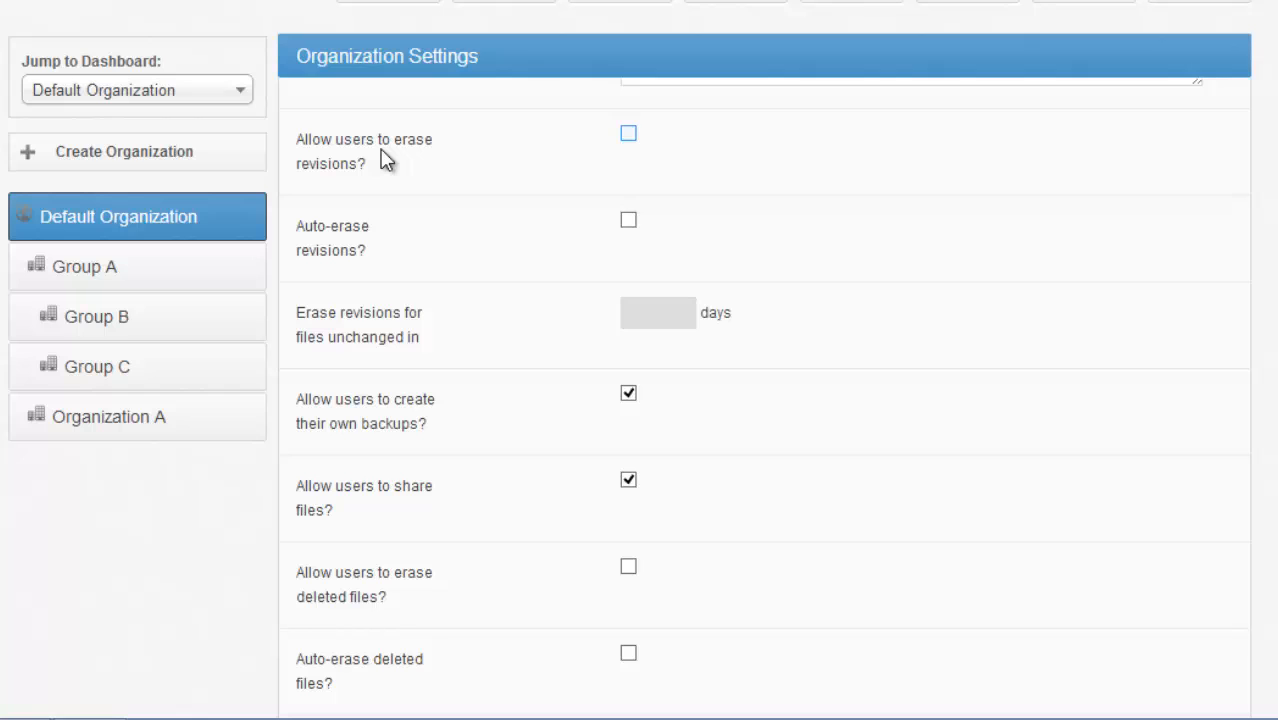
left_click(628, 140)
left_click_drag(366, 164, 285, 143)
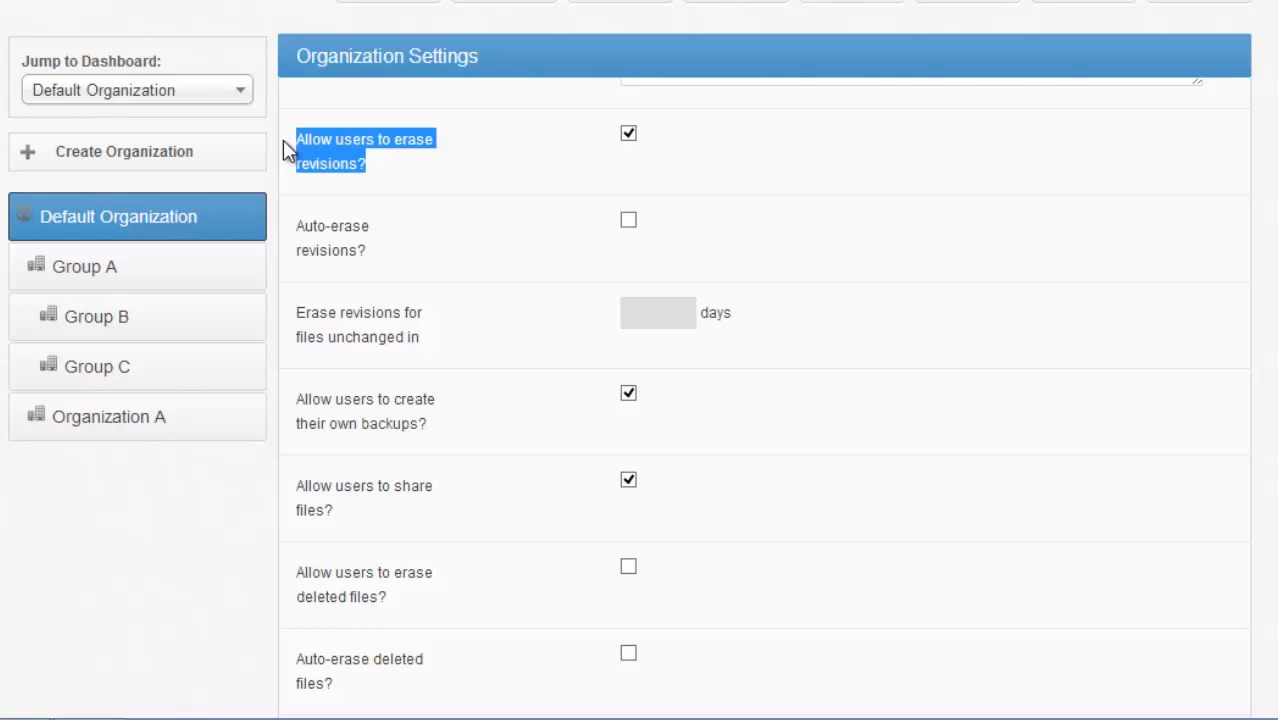
left_click(628, 134)
left_click(527, 185)
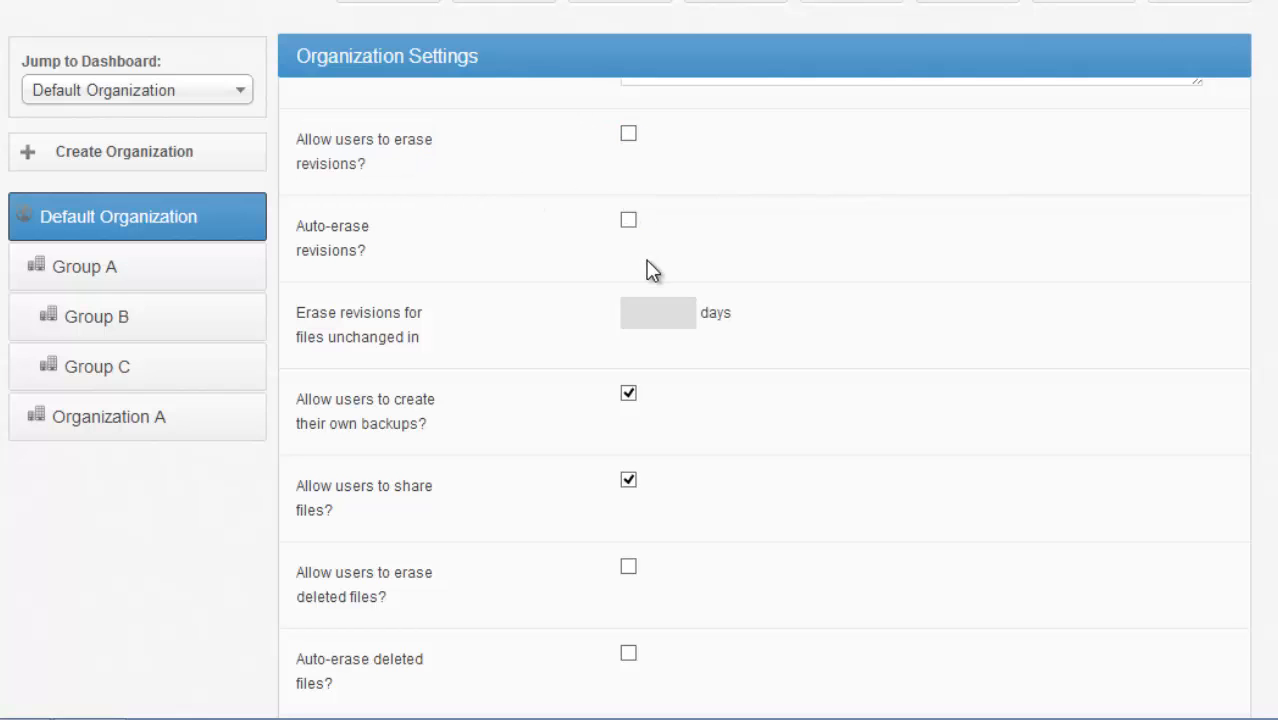
- Enable auto-erasing of revisions in the new organization's policies for files unchanged in 365 days
left_click(628, 220)
left_click(688, 318)
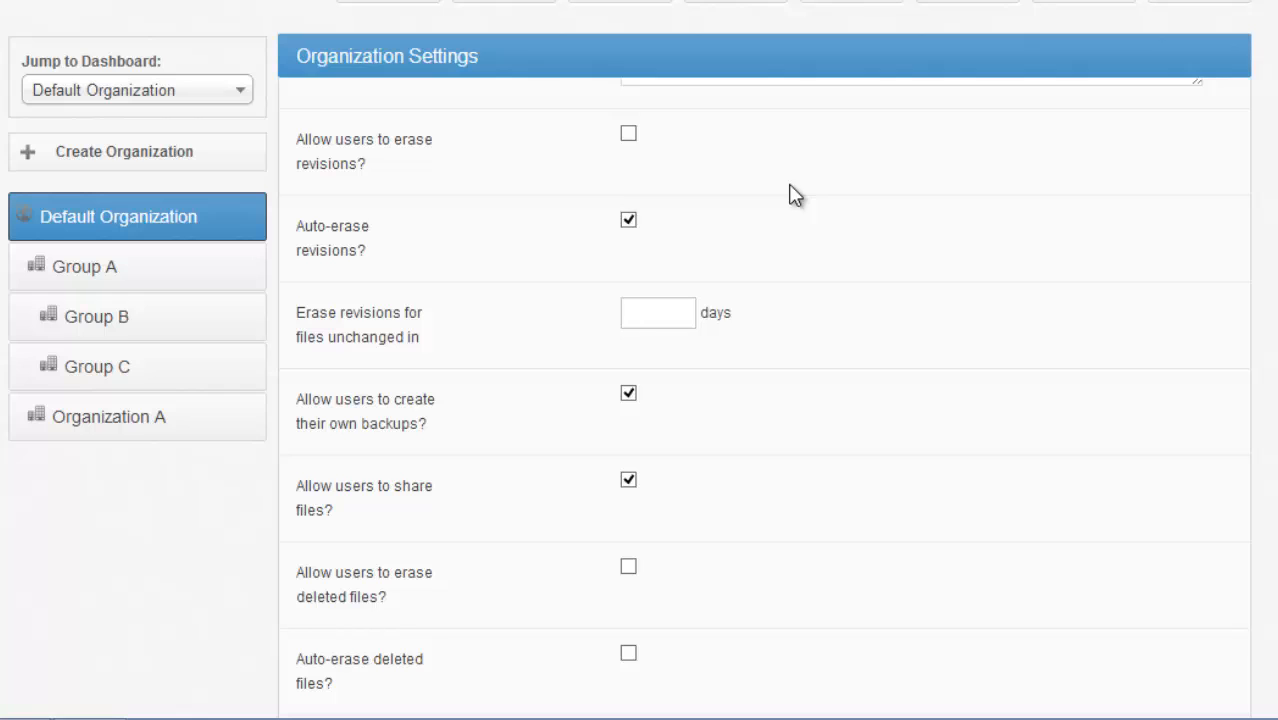
type("365")
key("ctrl+a")
- Disallow file sharing by users in the new organization's policies
scroll(764, 400, "down", 2)
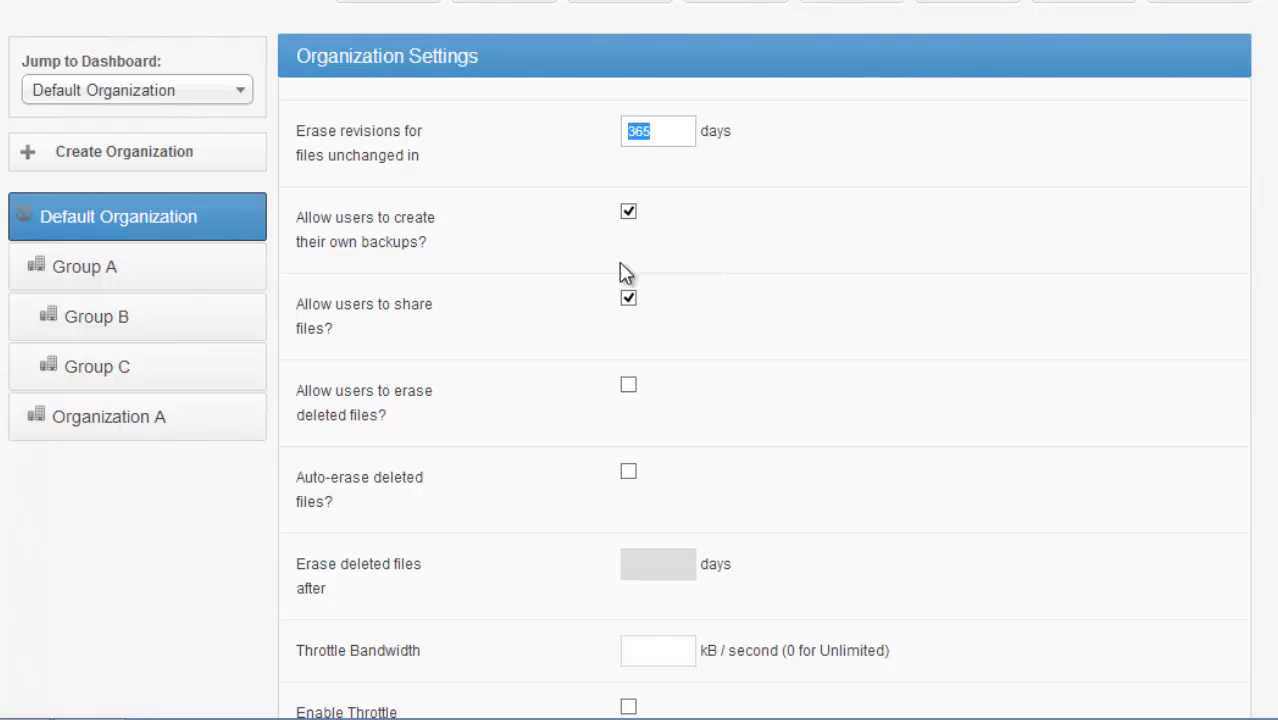
left_click(630, 299)
left_click_drag(631, 299, 294, 303)
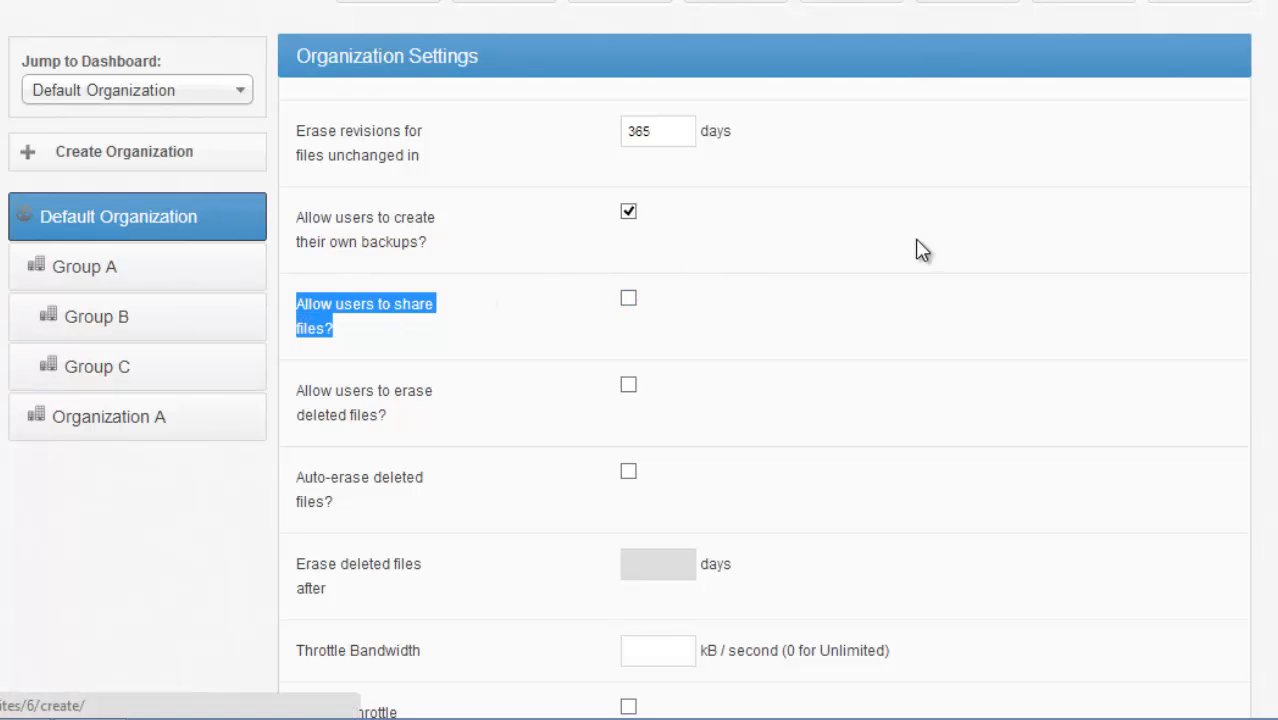
- Set the new organization's throttle bandwidth to 3000 kB/second and enable the throttle exception
scroll(764, 400, "down", 3)
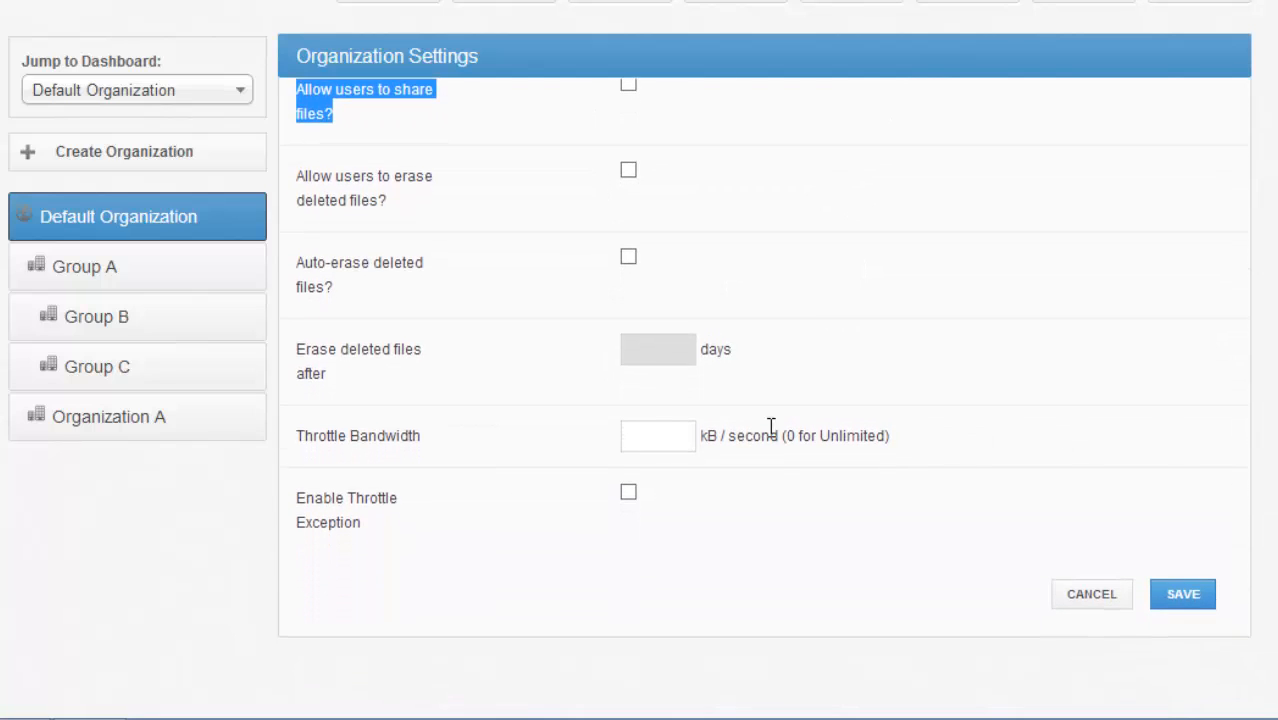
left_click(666, 430)
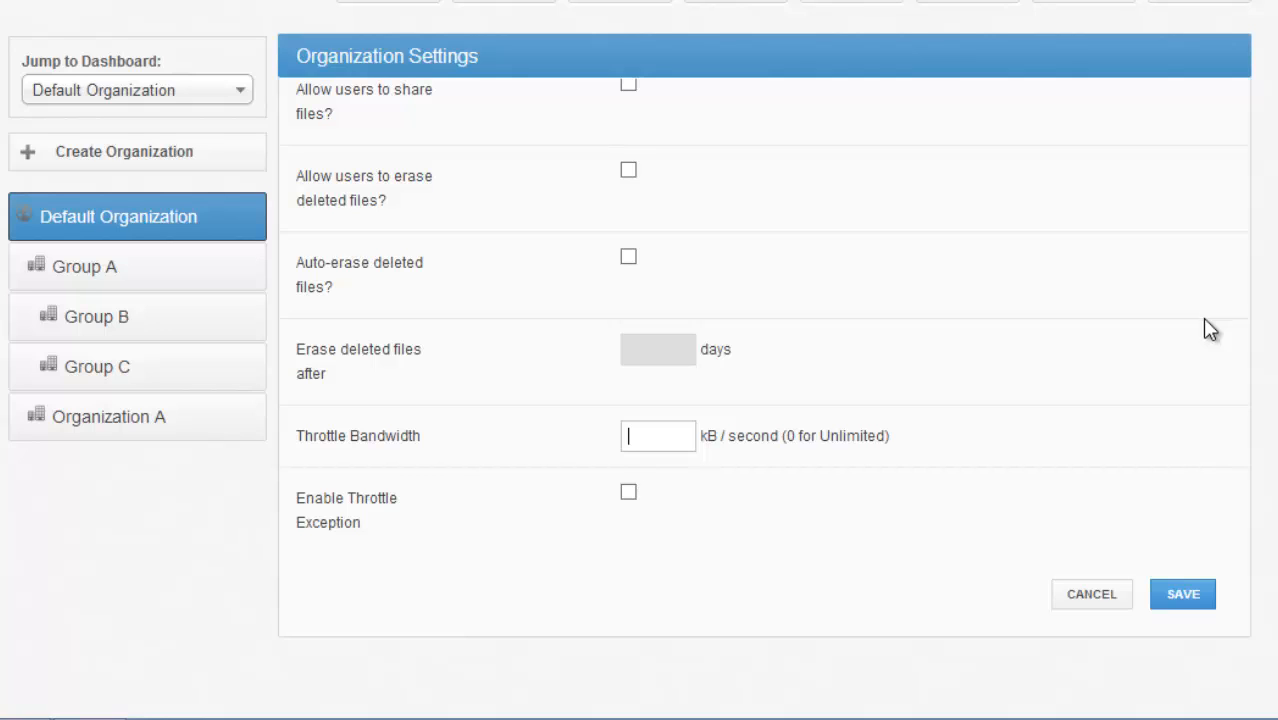
type("3000")
left_click(628, 491)
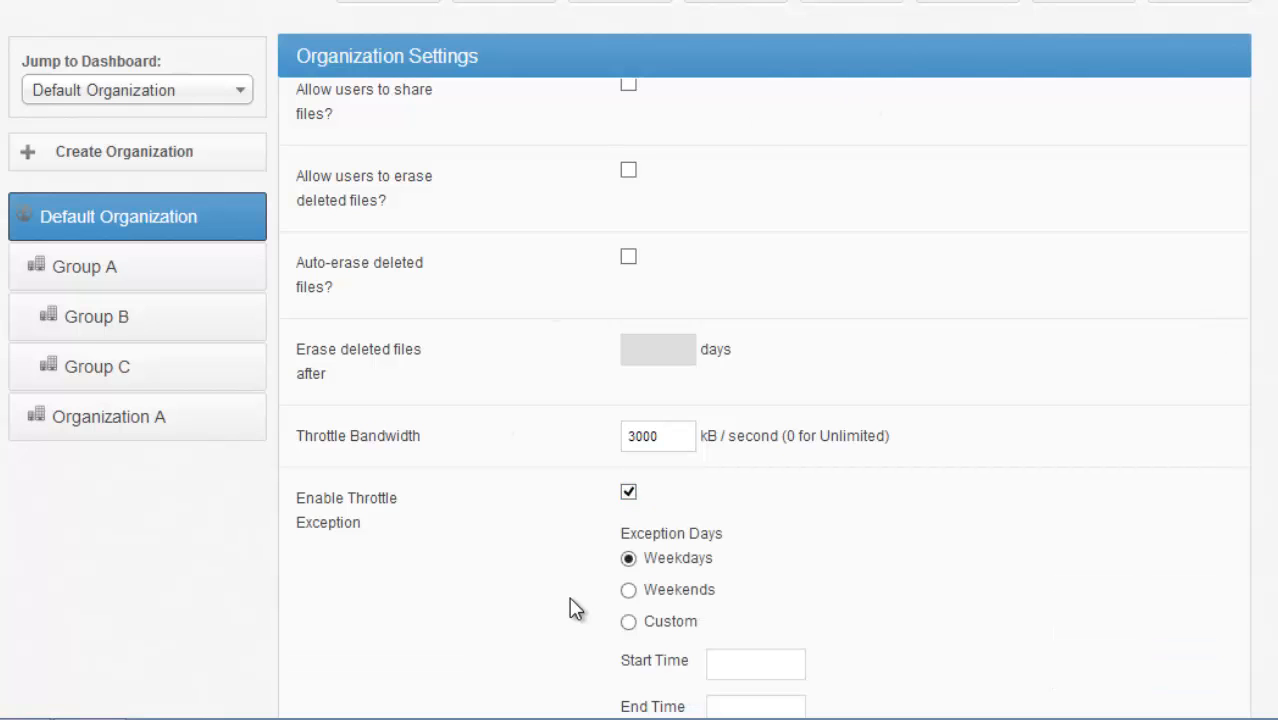
- Switch the throttle exception to custom days and set the exception throttle to 0 kB/second
scroll(764, 400, "down", 3)
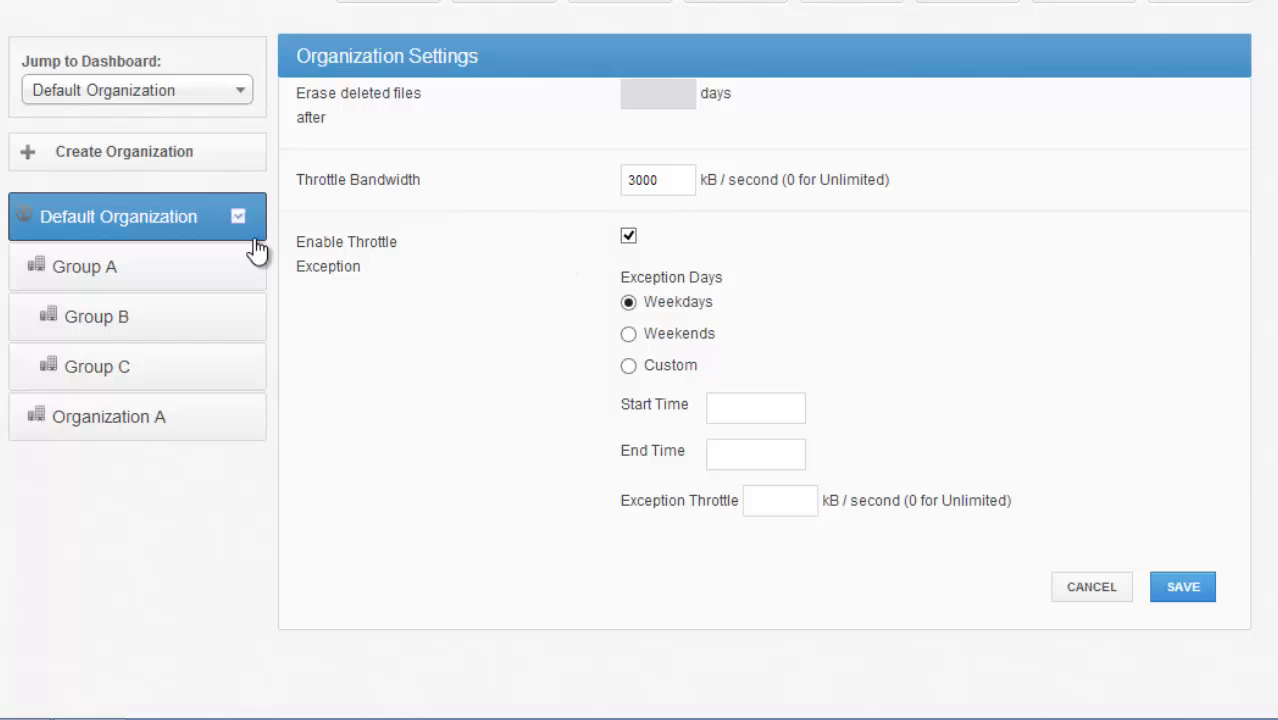
left_click_drag(364, 268, 323, 245)
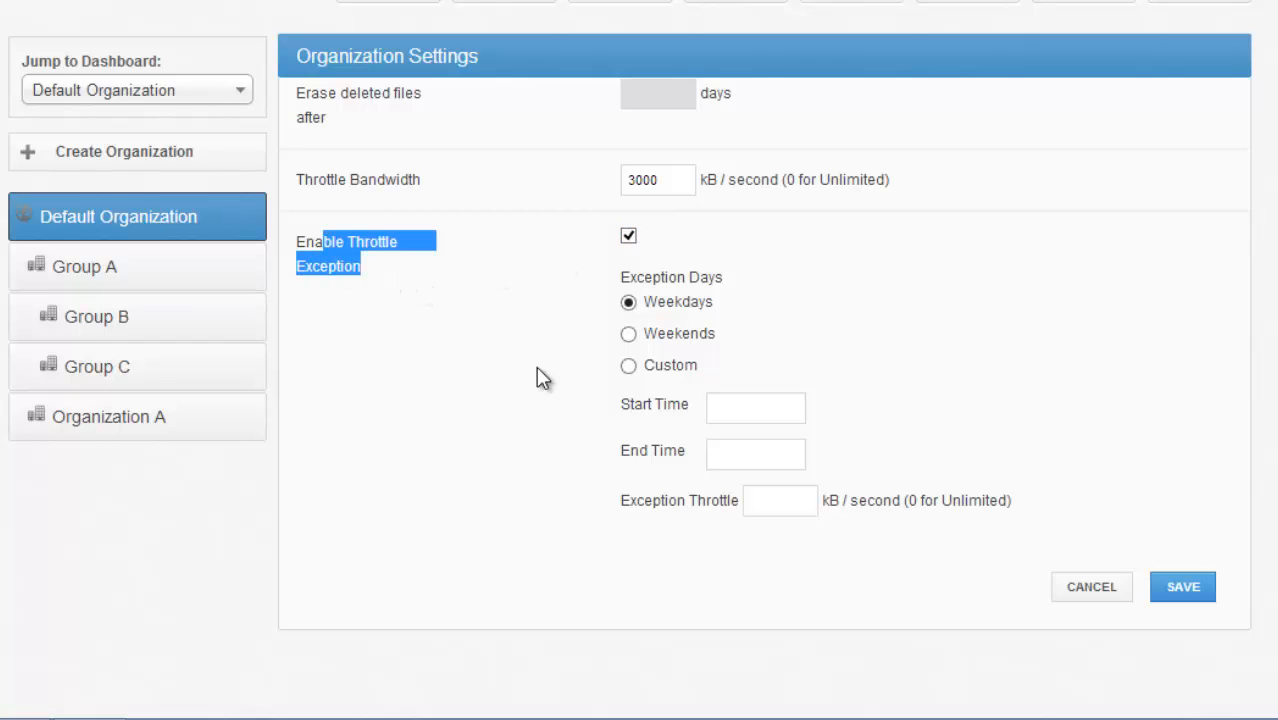
left_click(627, 335)
left_click(628, 366)
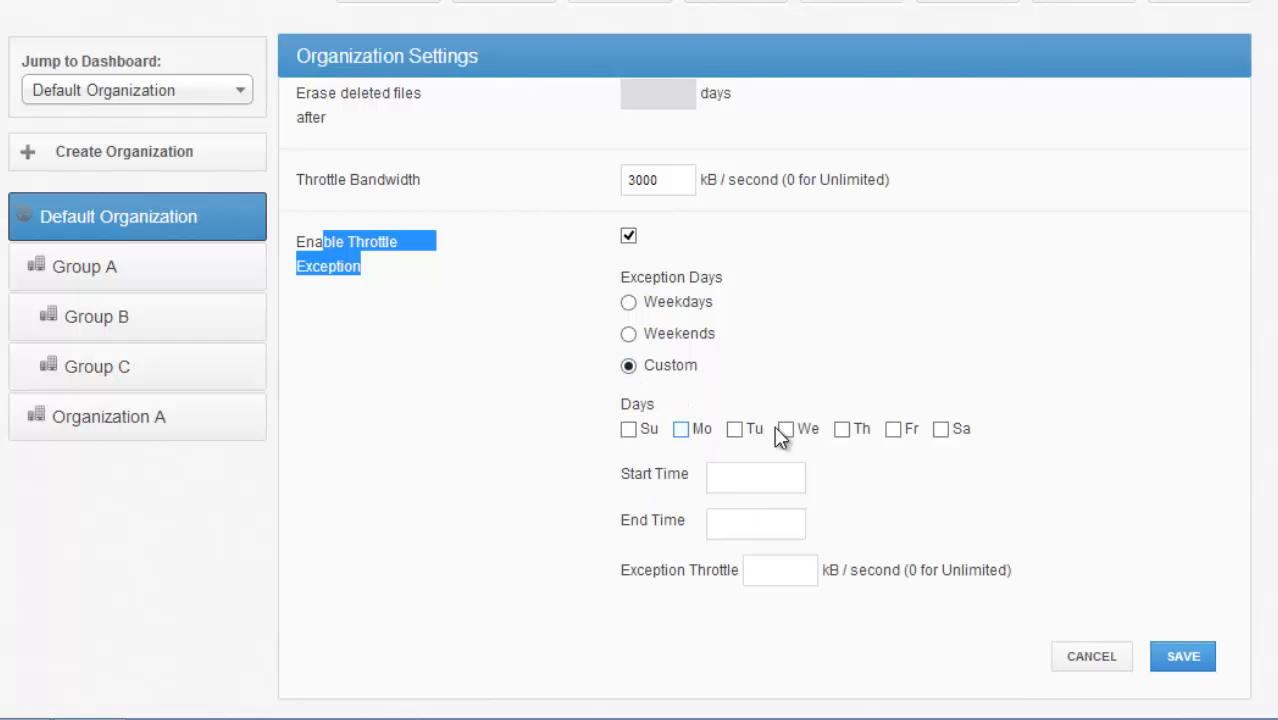
left_click(795, 463)
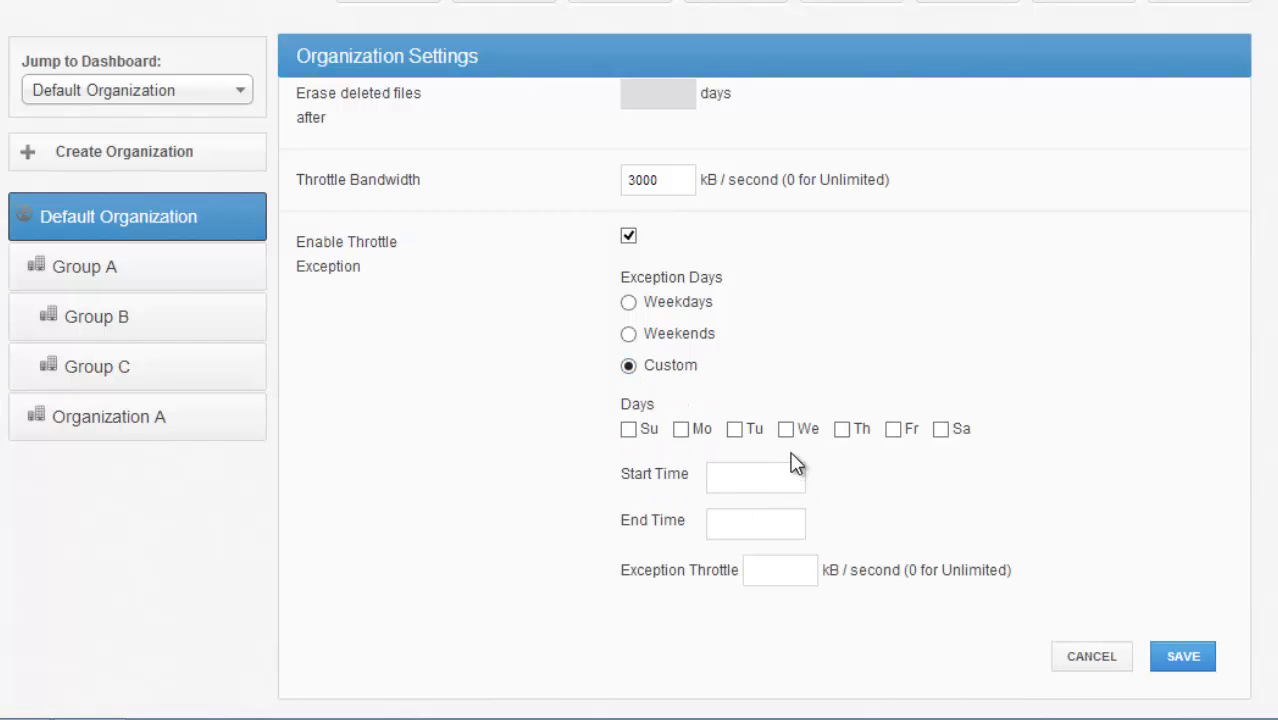
left_click(803, 568)
type("0")
- Examine the Default Organization's authentication source options and the form for creating an account
left_click(1100, 90)
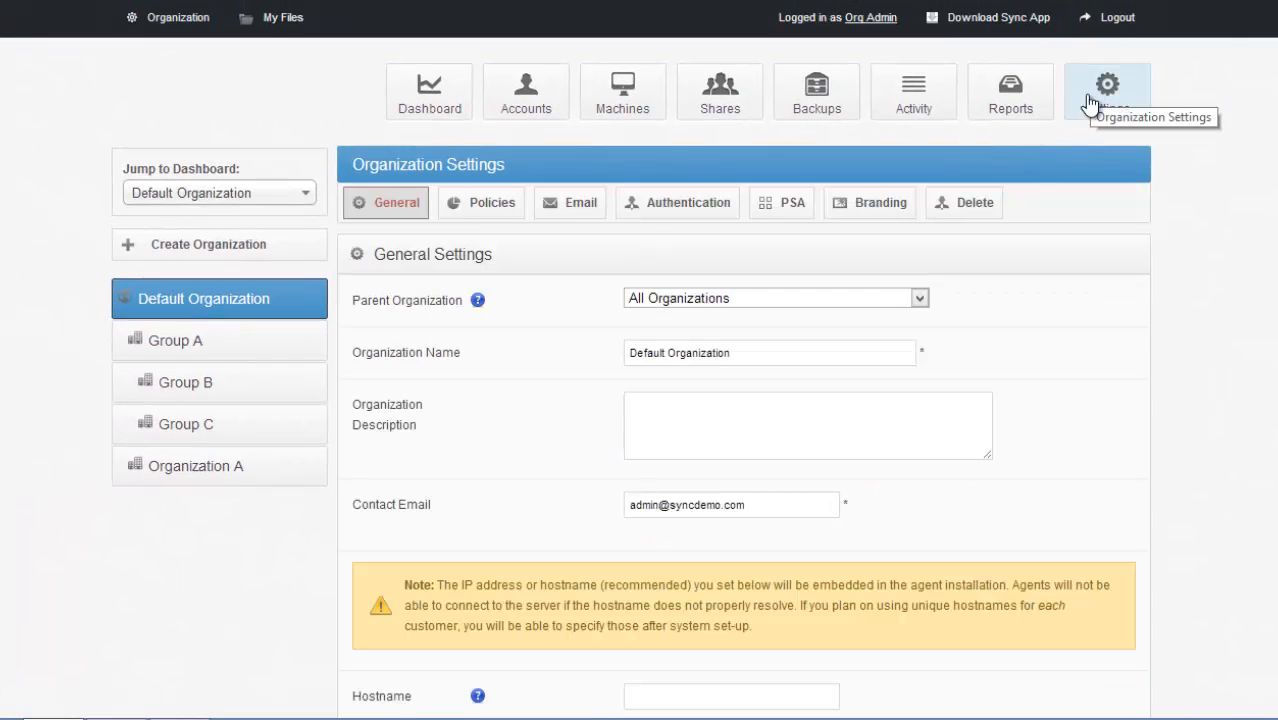
left_click(690, 210)
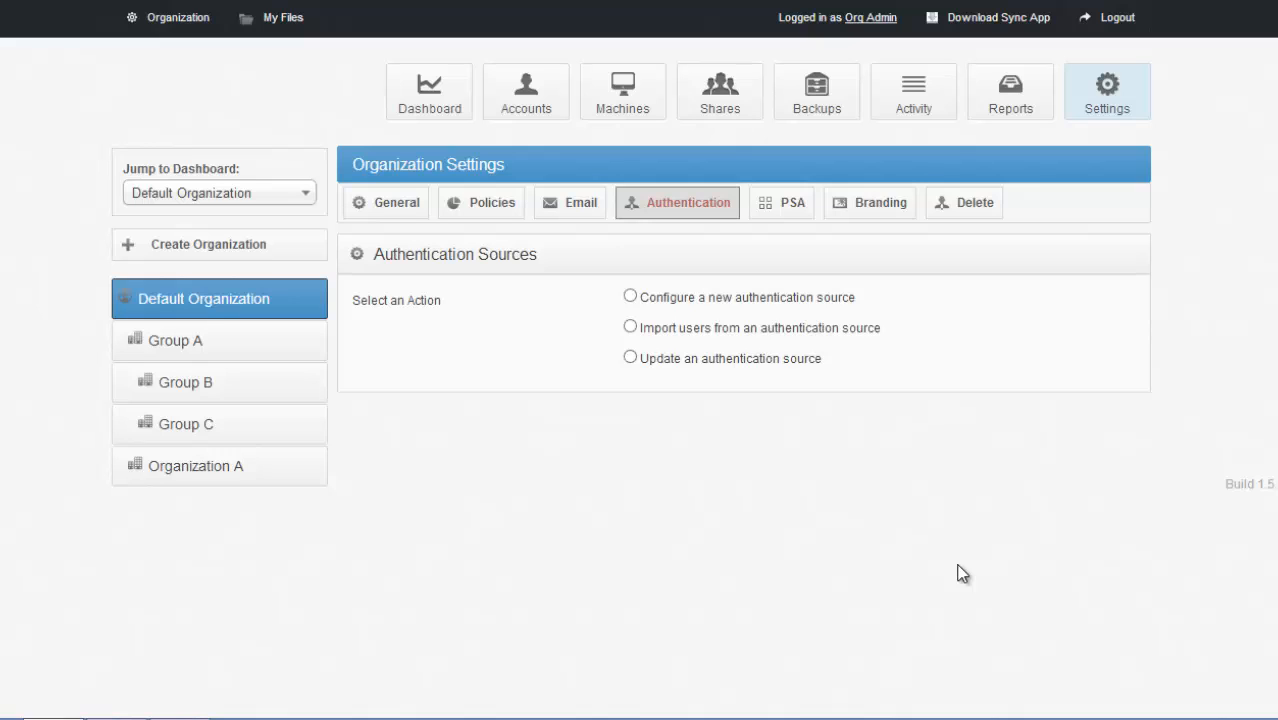
left_click(547, 104)
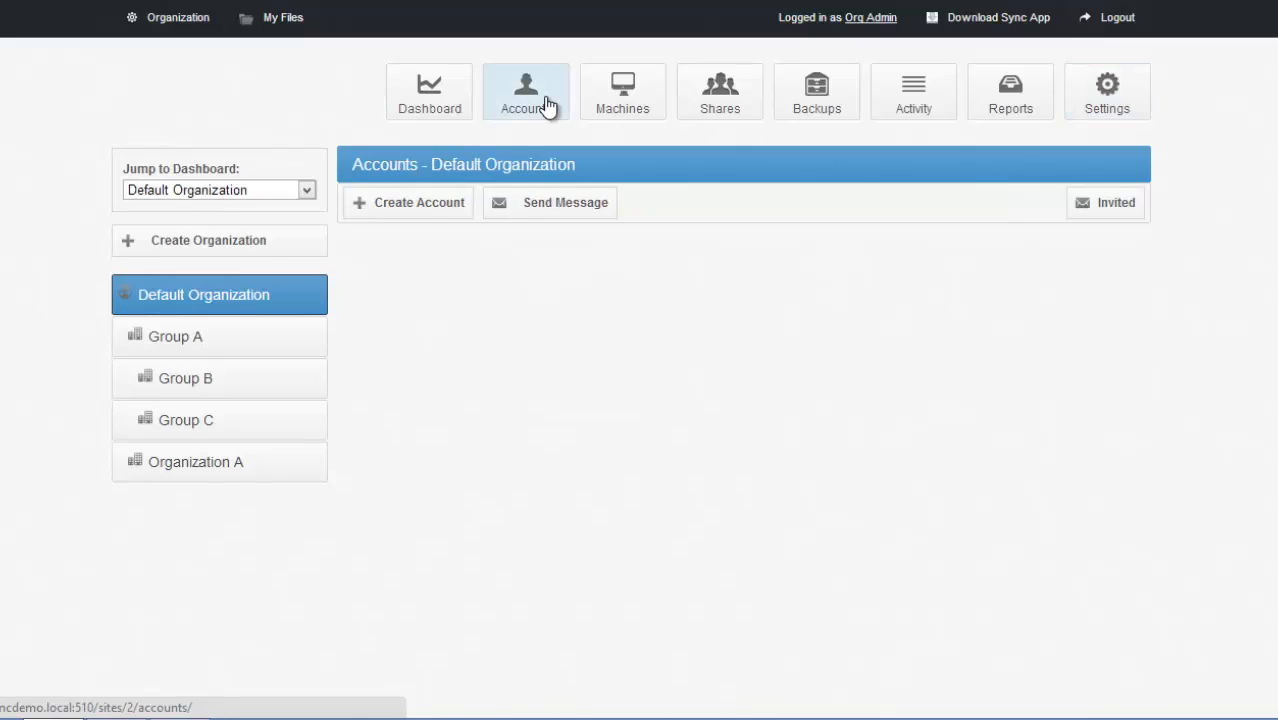
left_click(448, 210)
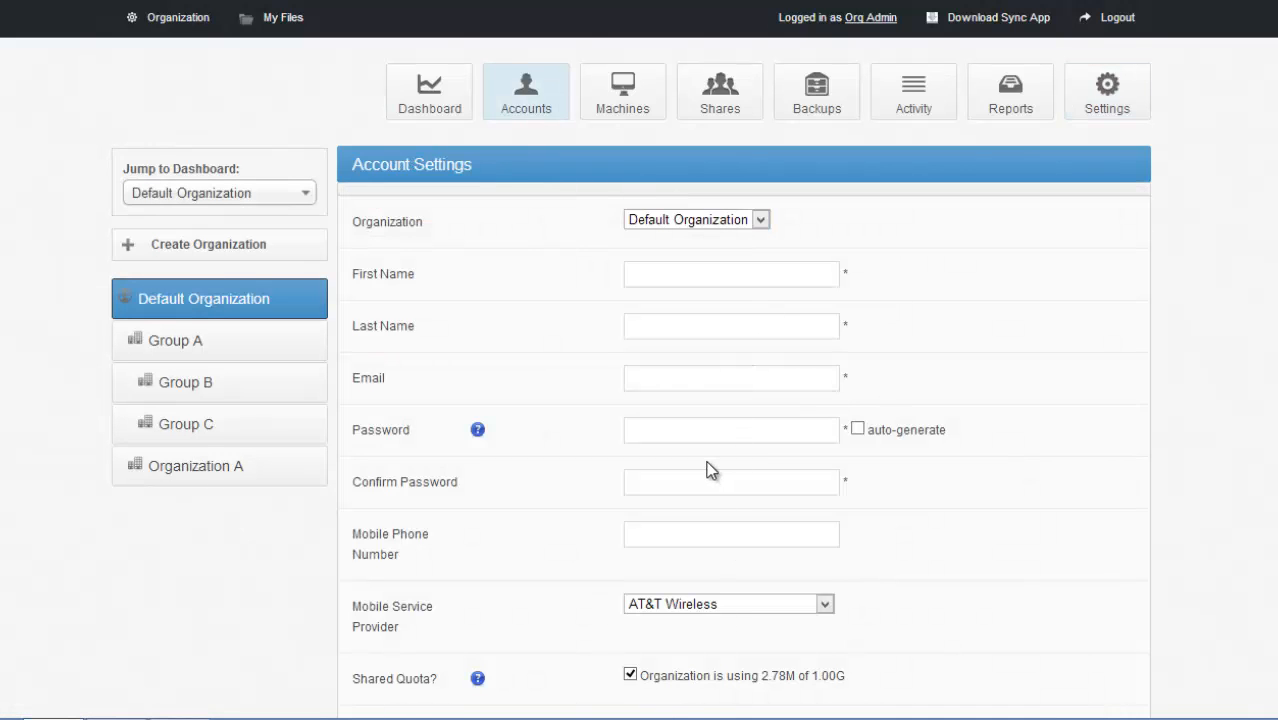
left_click(1110, 92)
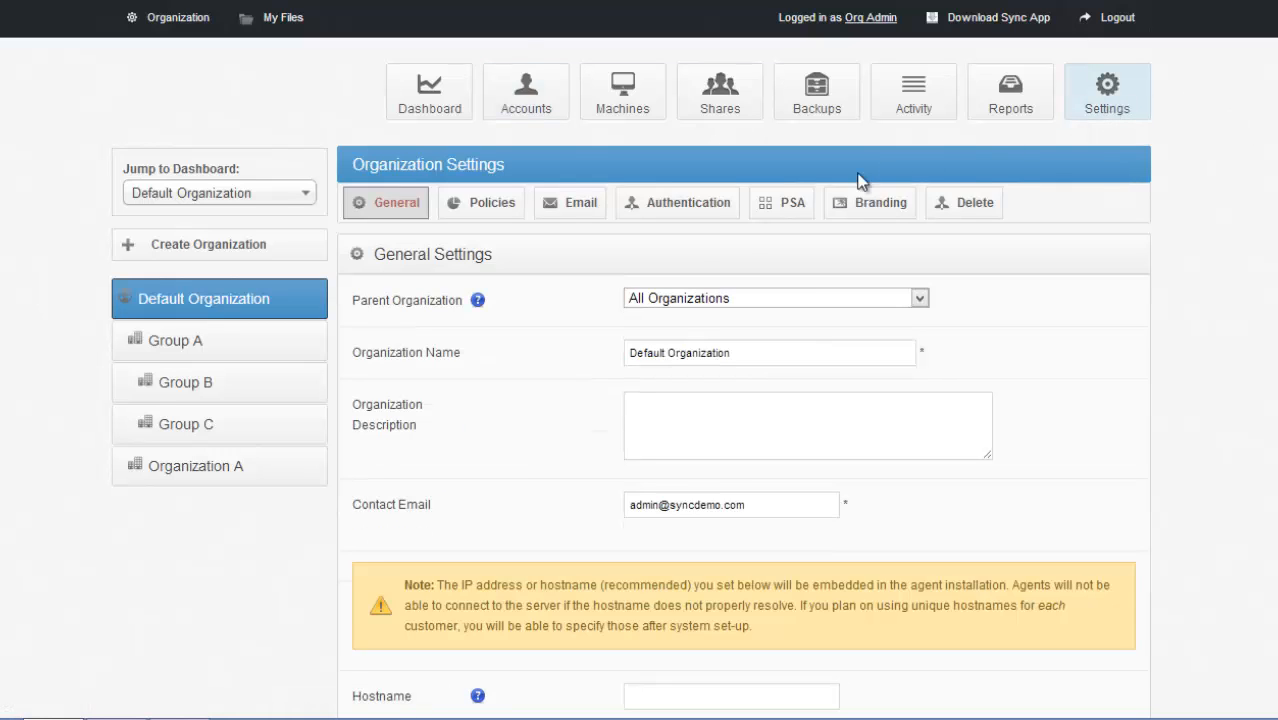
left_click(705, 208)
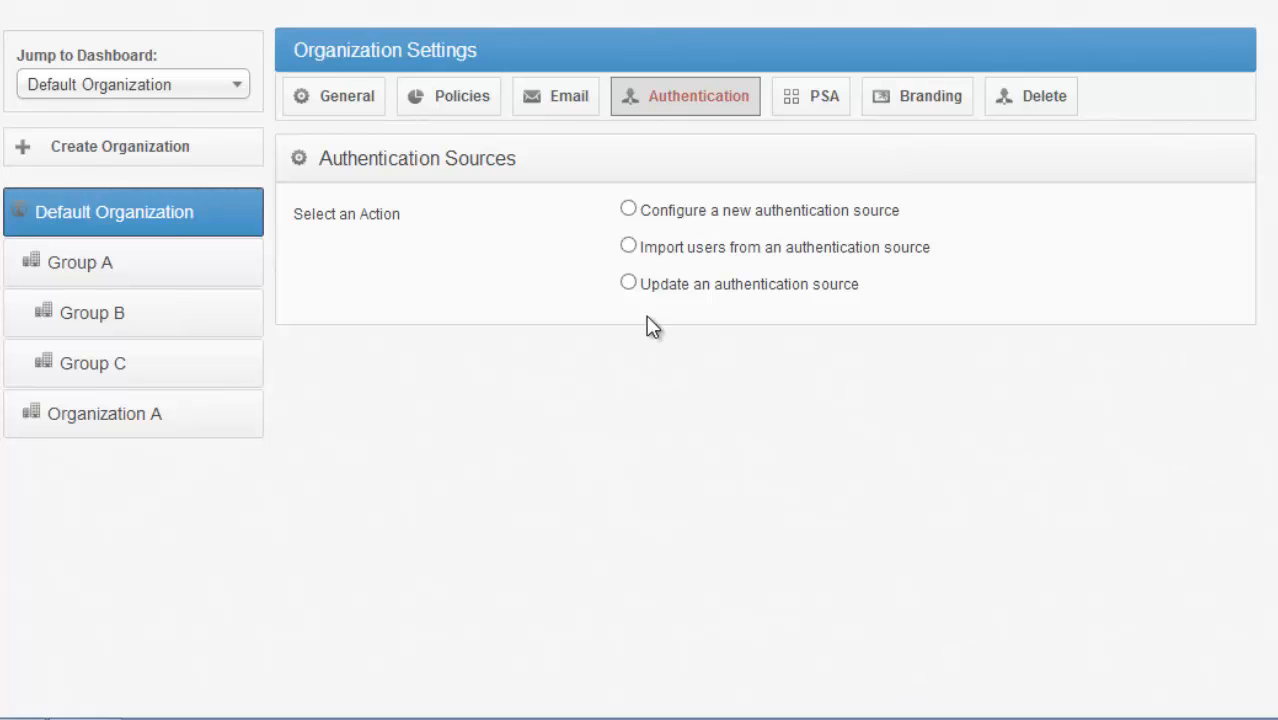
- Examine the Default Organization's PSA mode options and branding settings
left_click(841, 117)
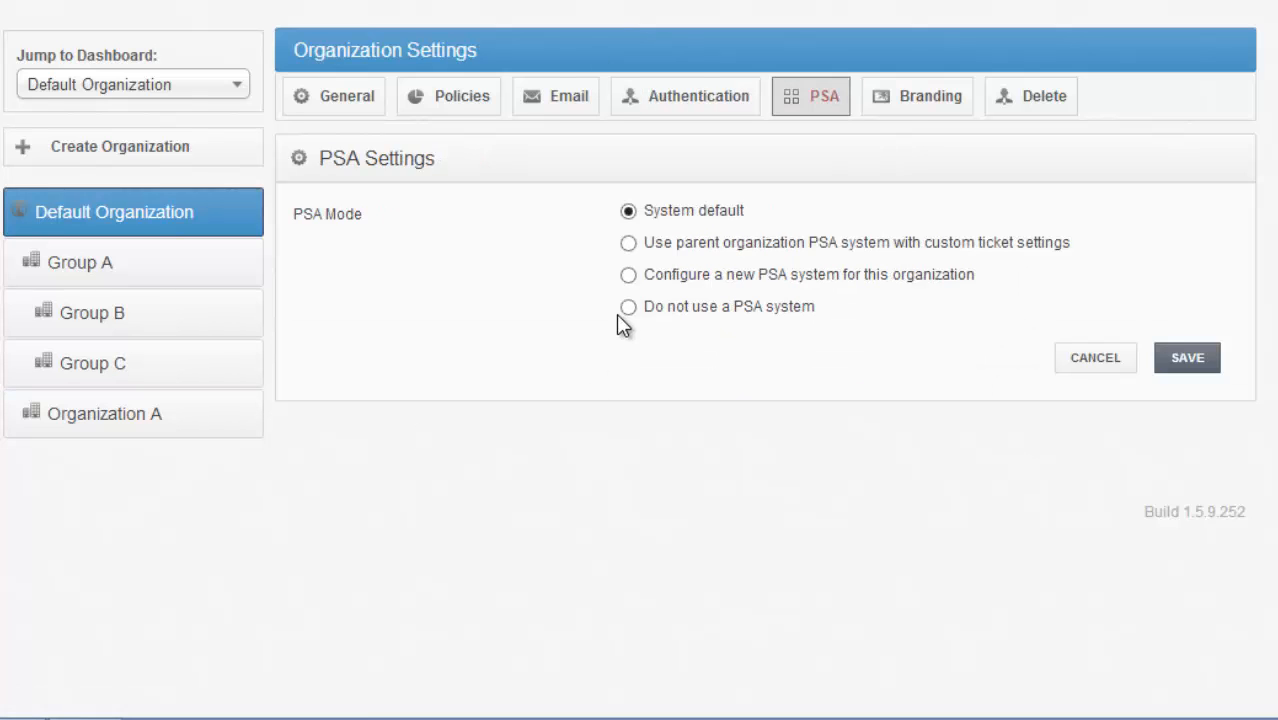
left_click_drag(319, 160, 510, 156)
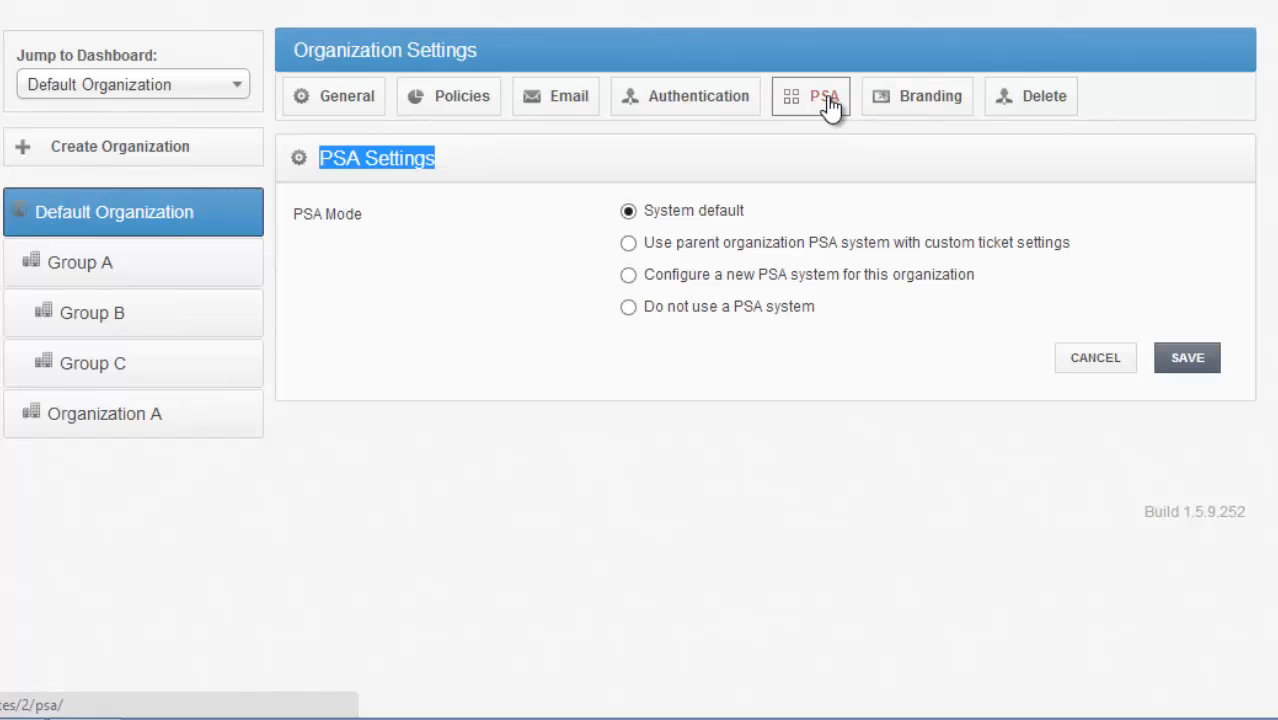
left_click(938, 108)
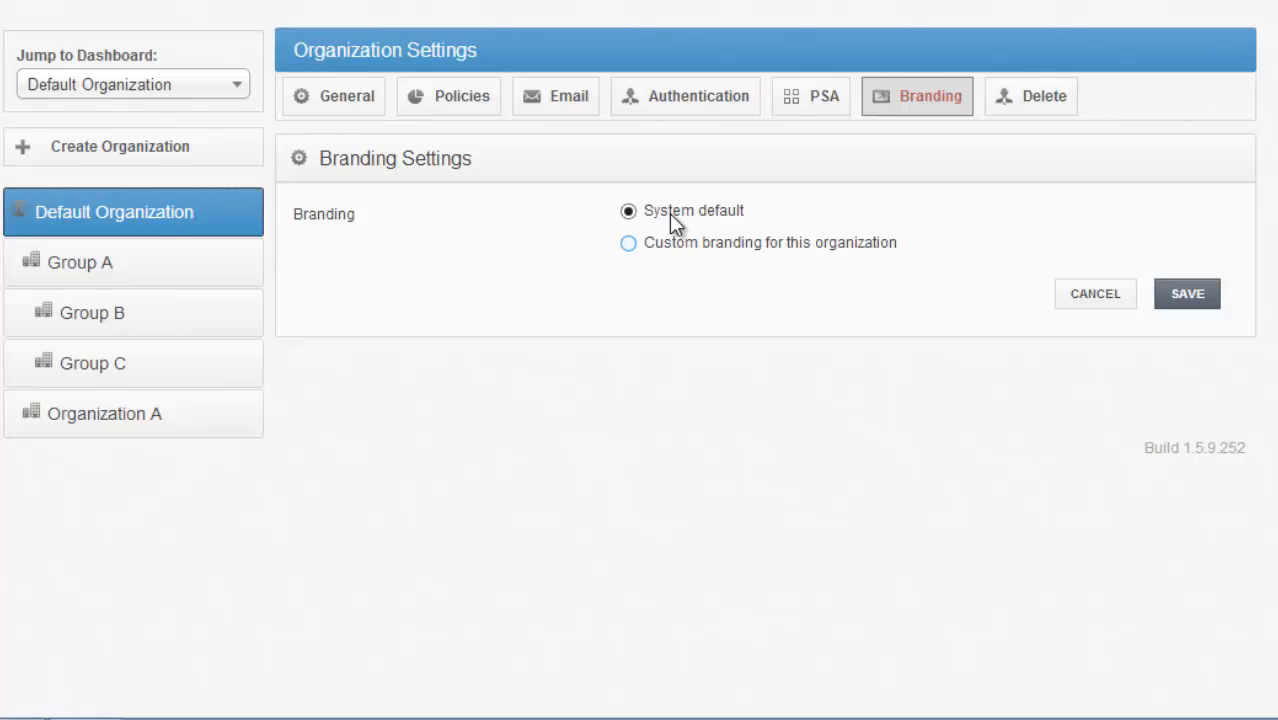
- View the download page for the Sync agents and mobile apps, and return to the Default Organization's dashboard
left_click(8, 0)
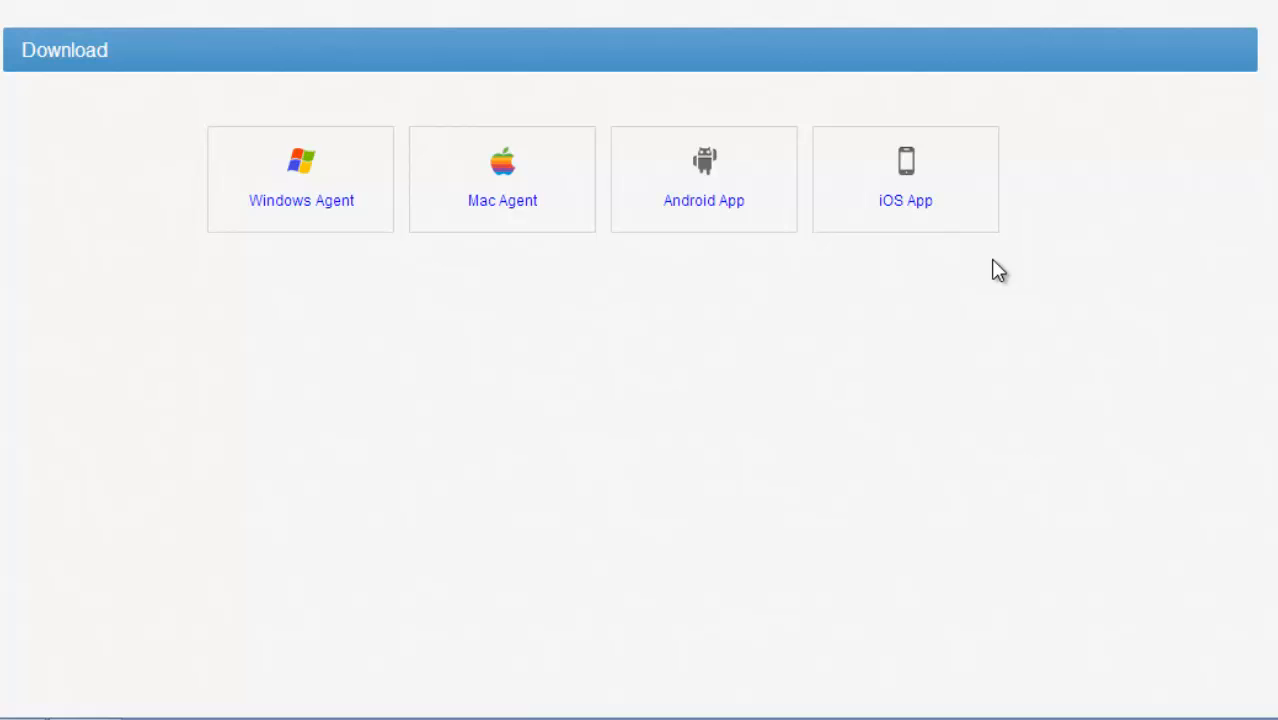
left_click(168, 33)
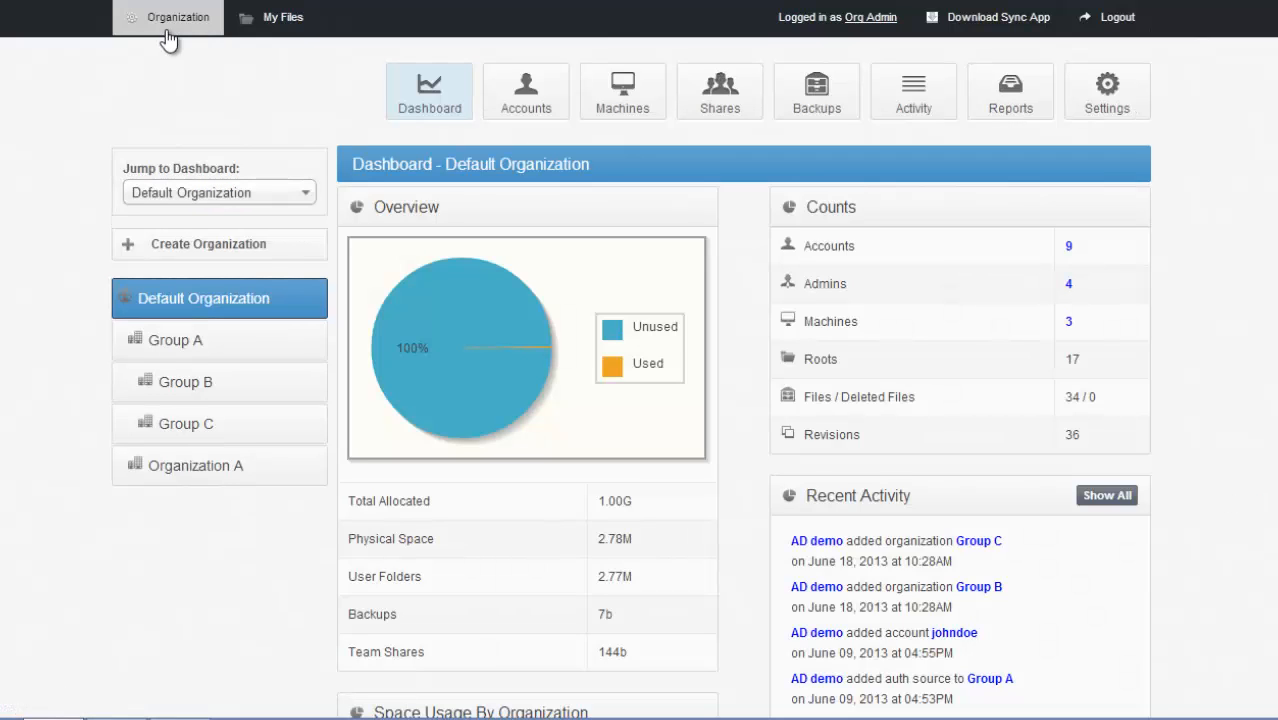
- Open the form for a new team share in the Default Organization and examine its settings and subscriber list
left_click(714, 120)
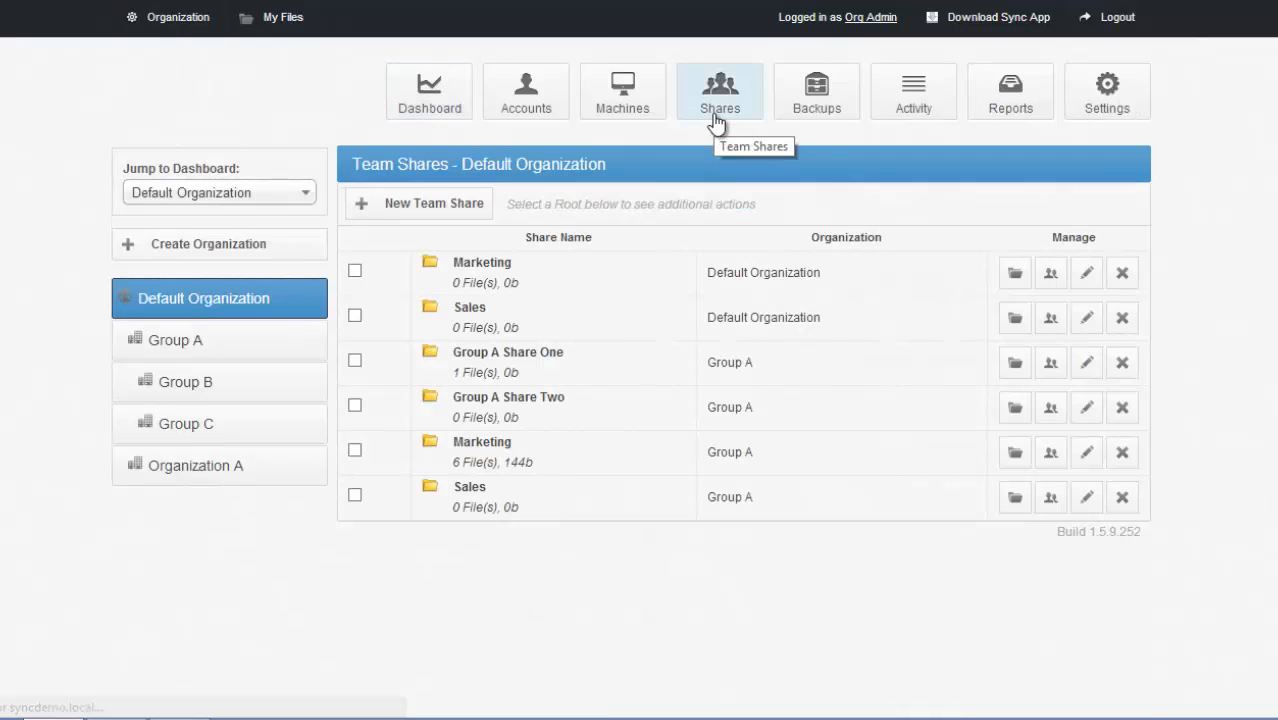
left_click(462, 207)
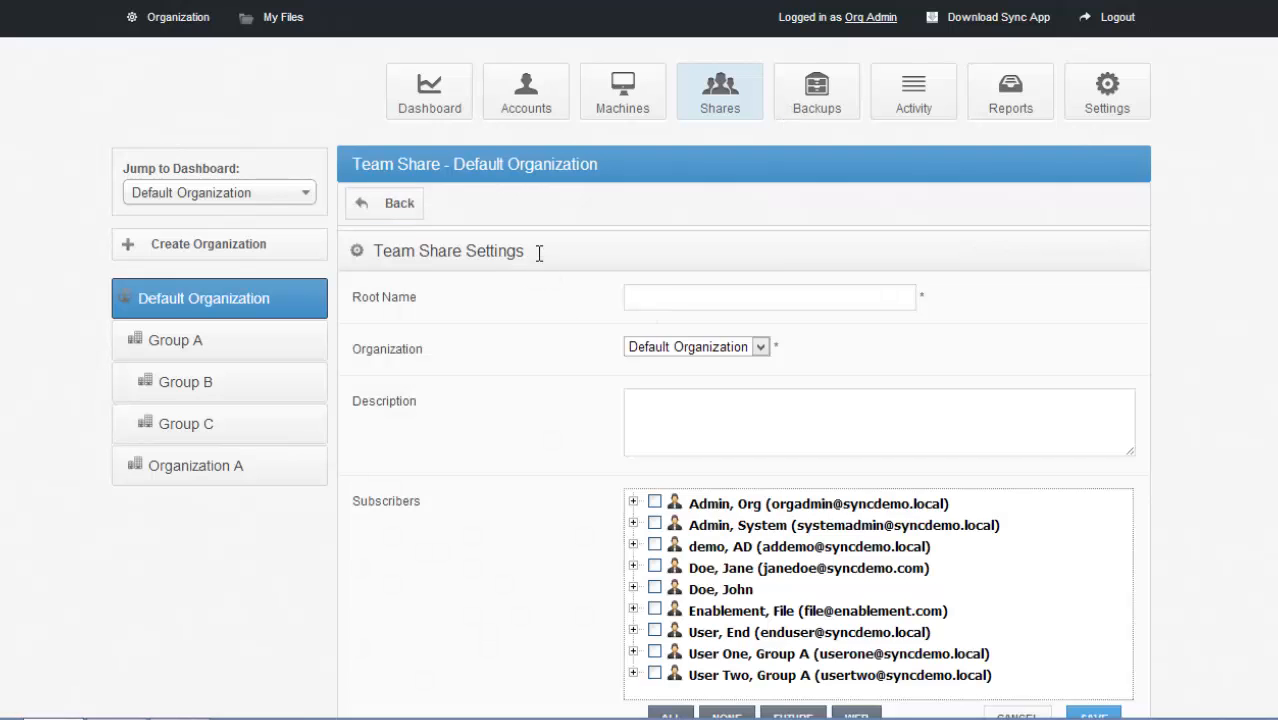
left_click_drag(374, 251, 534, 265)
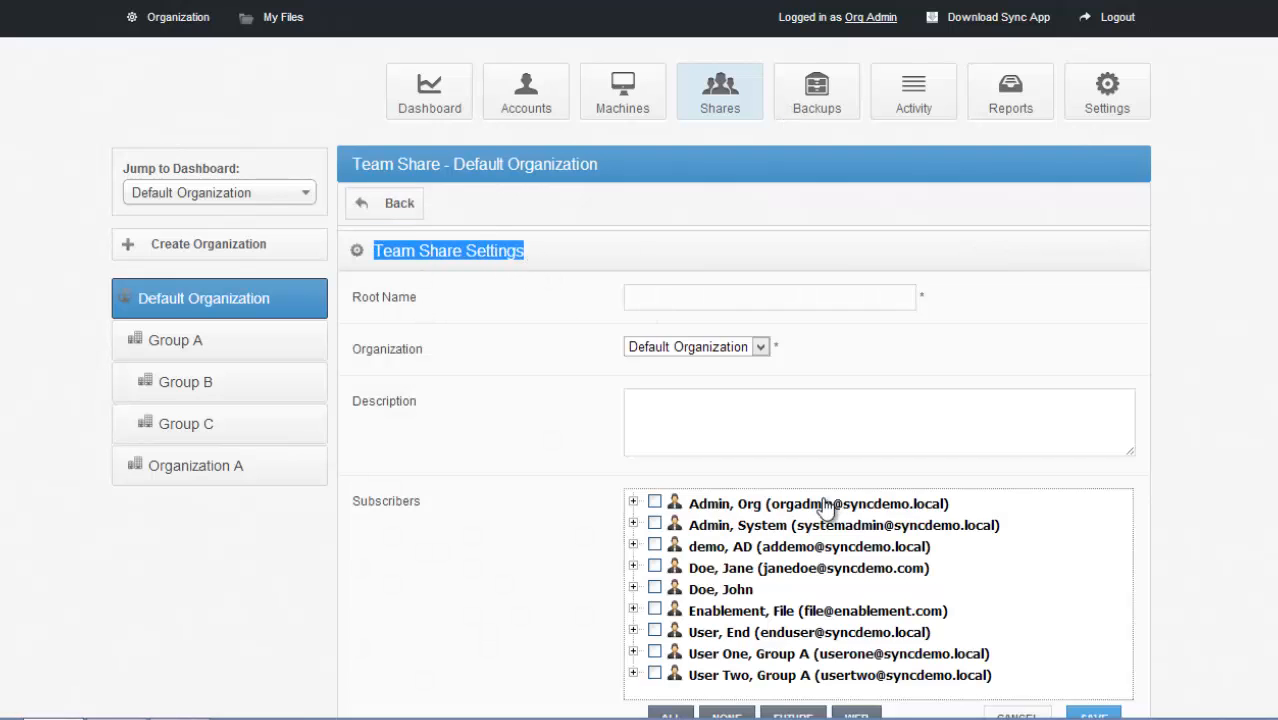
scroll(422, 106, "down", 1)
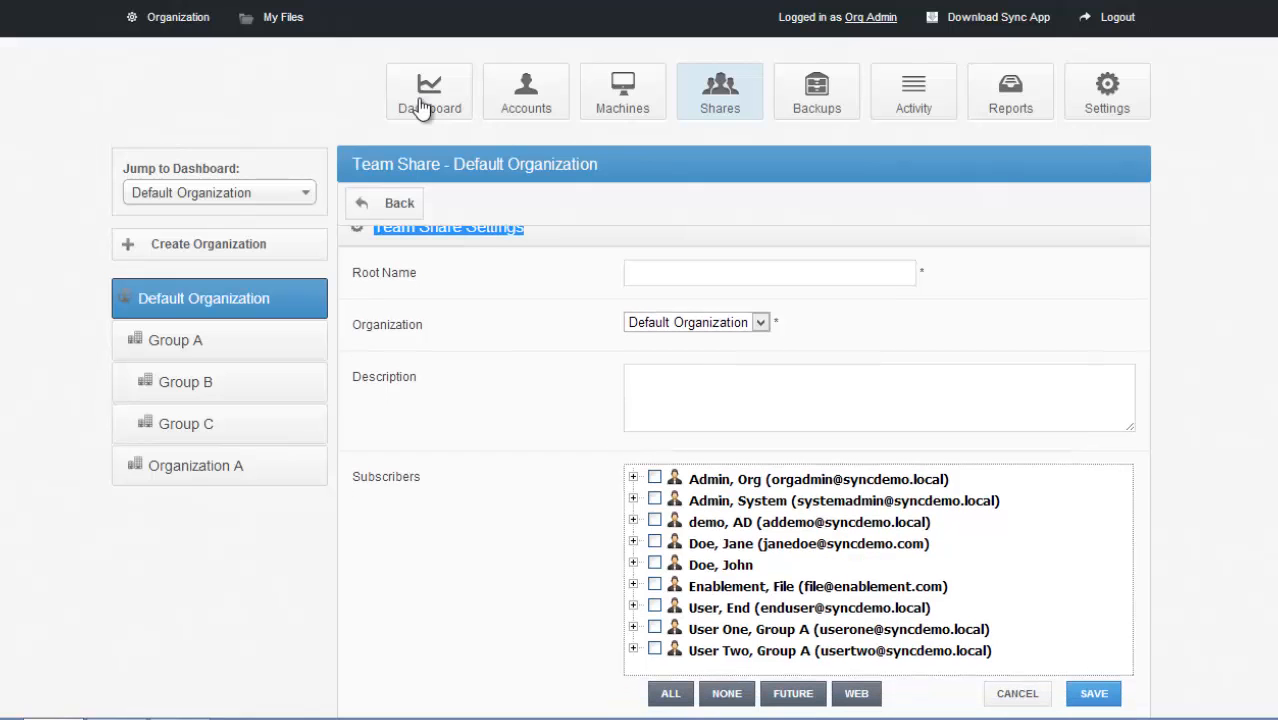
left_click_drag(440, 164, 352, 164)
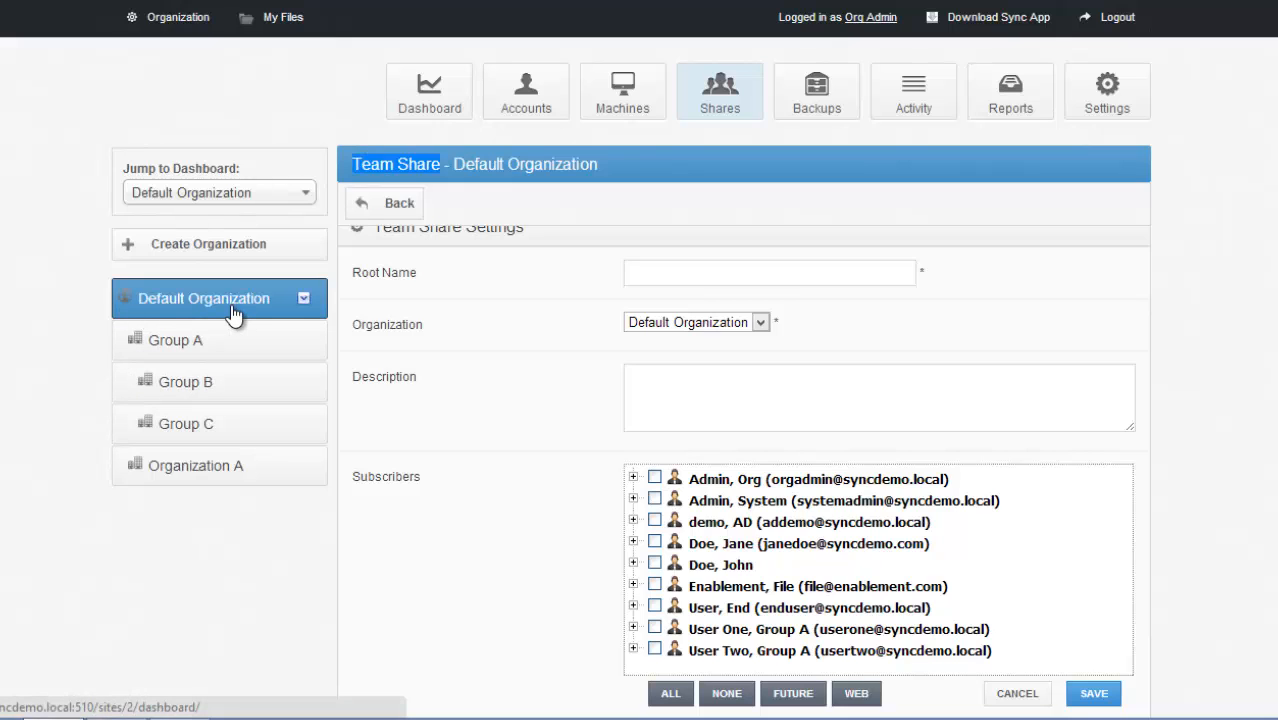
scroll(743, 466, "down", 1)
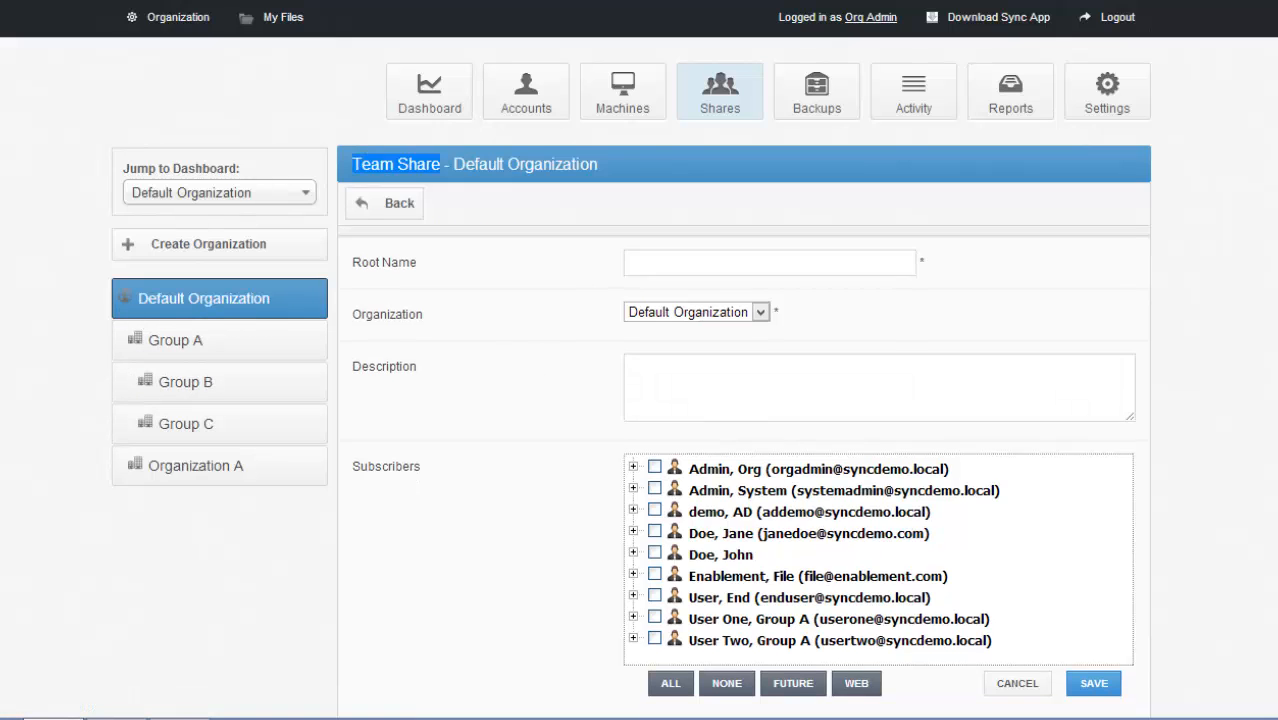
scroll(919, 456, "down", 1)
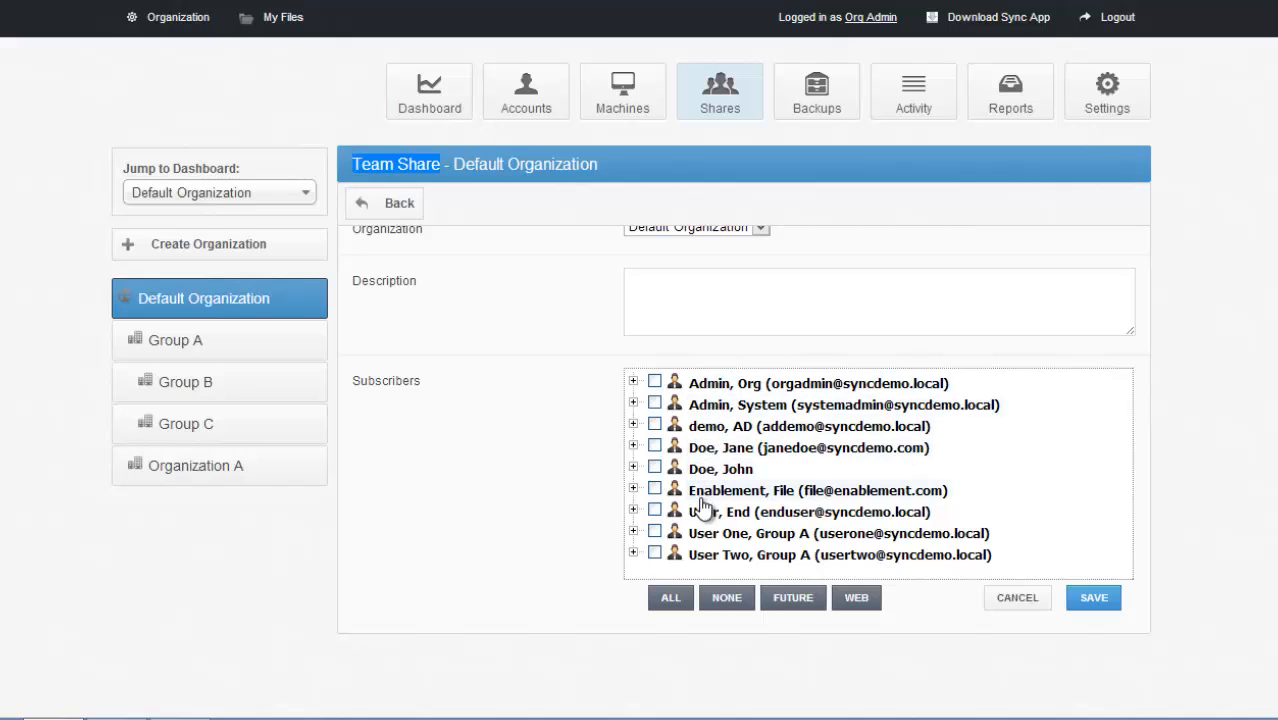
- Subscribe the AD demo account and the fifth listed account to the team share, limiting the fifth account to Web access
left_click(654, 468)
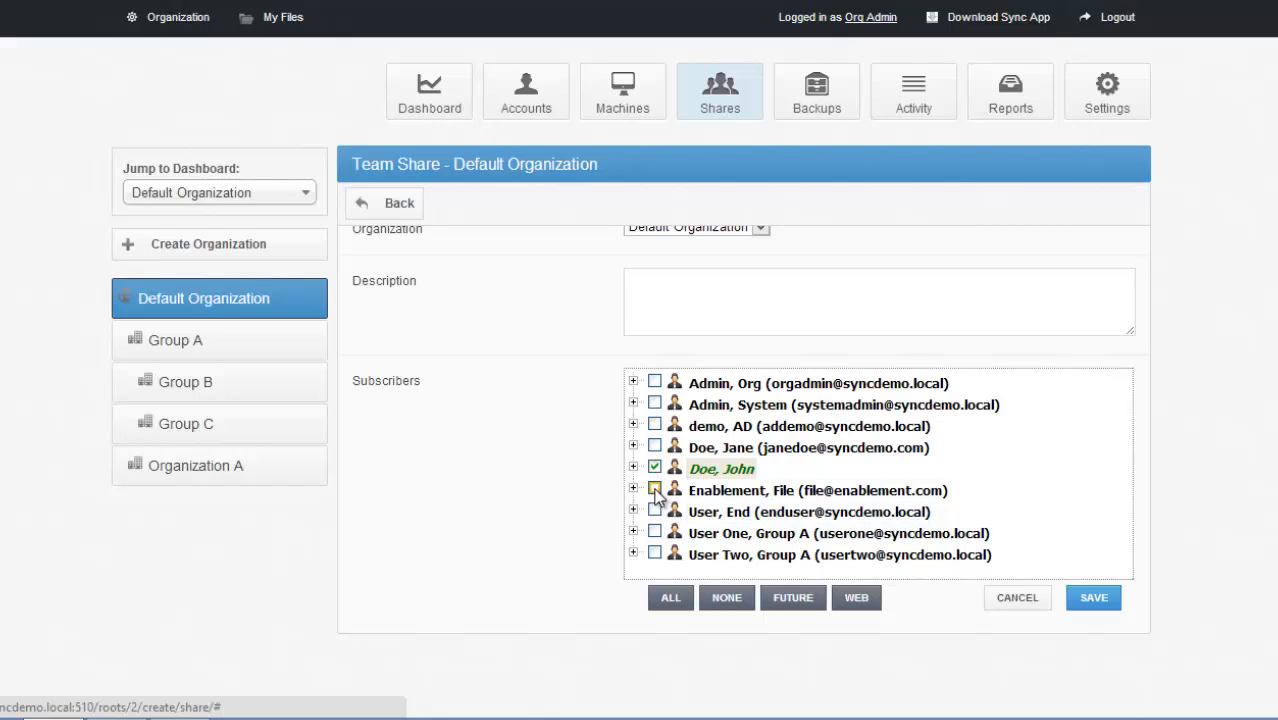
left_click(654, 426)
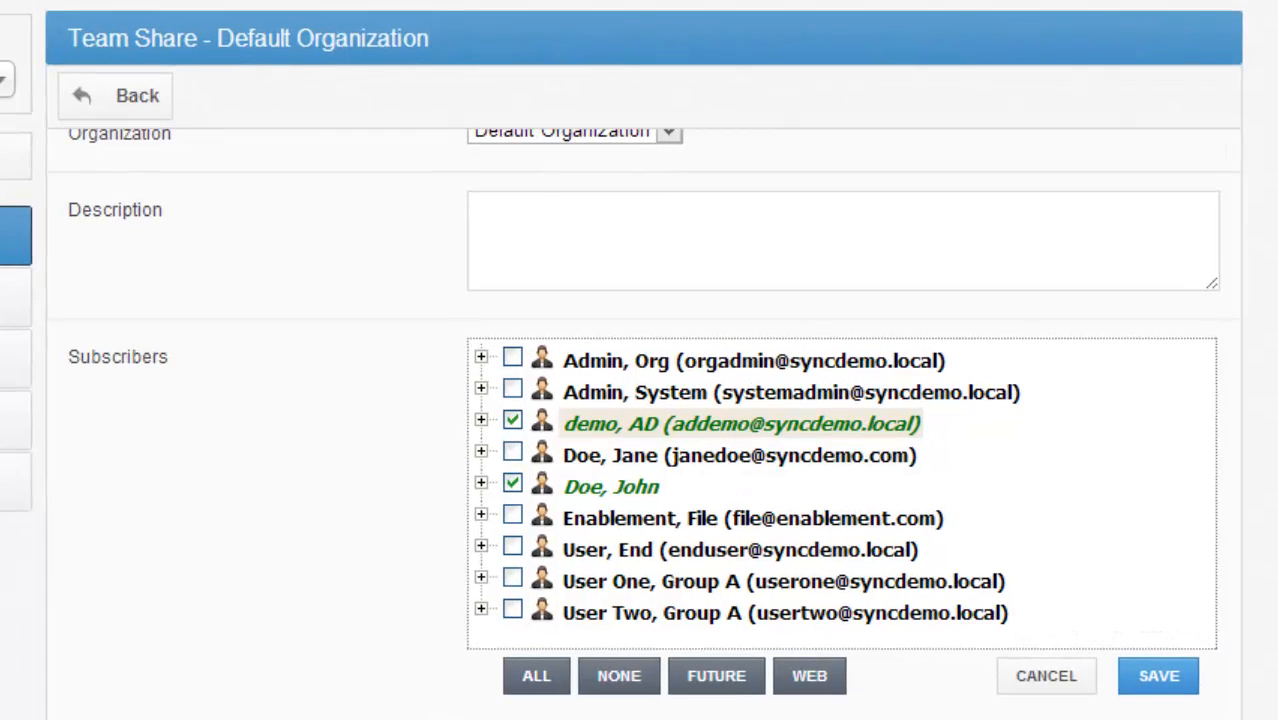
left_click(481, 483)
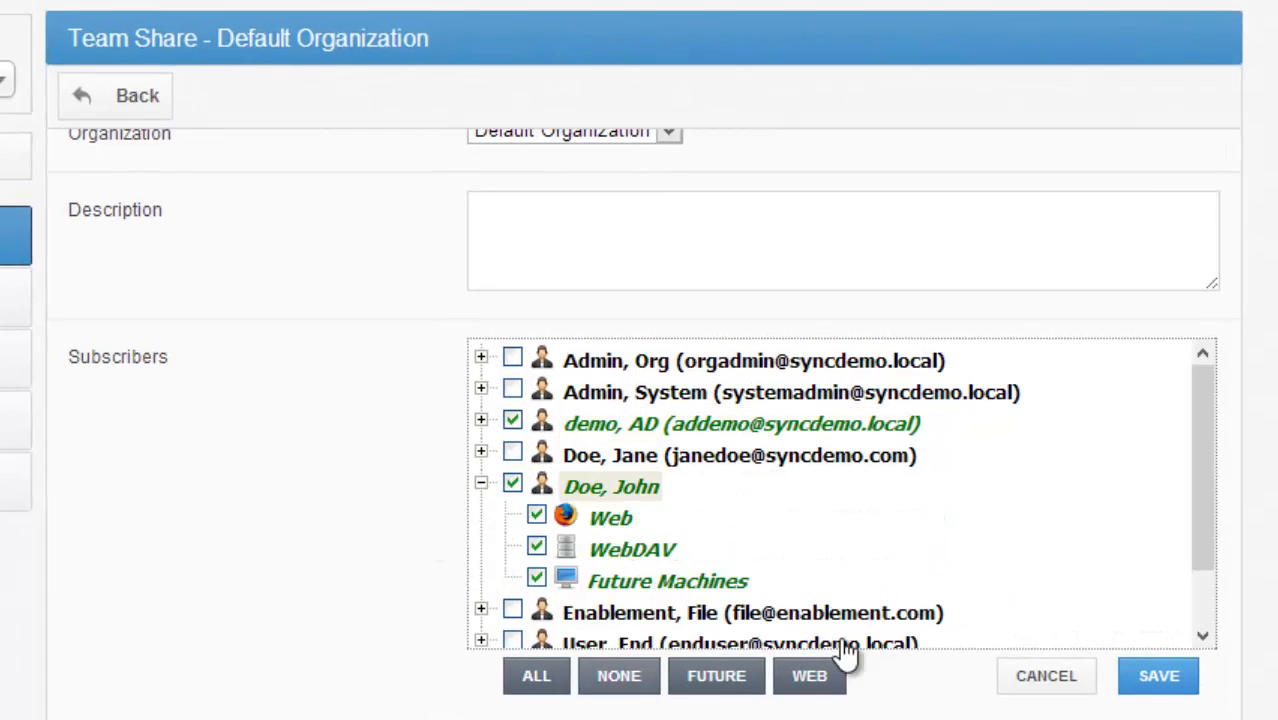
left_click(537, 579)
left_click(536, 546)
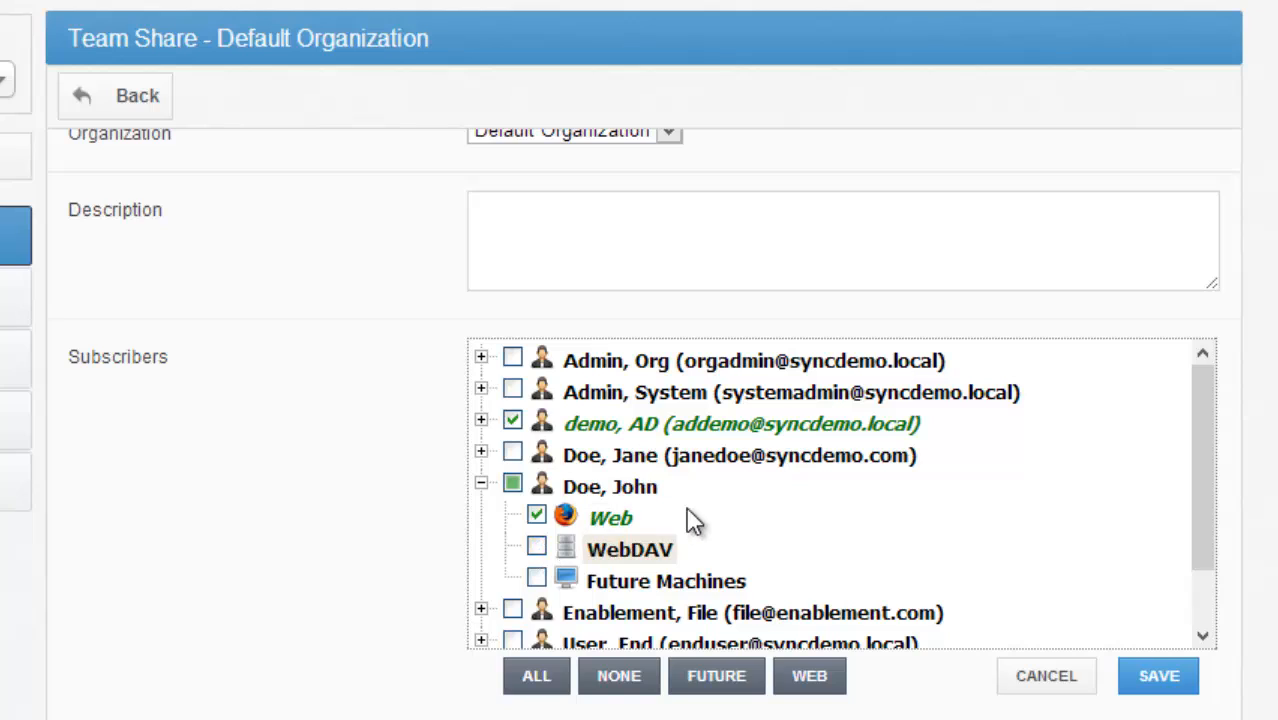
left_click_drag(640, 517, 565, 515)
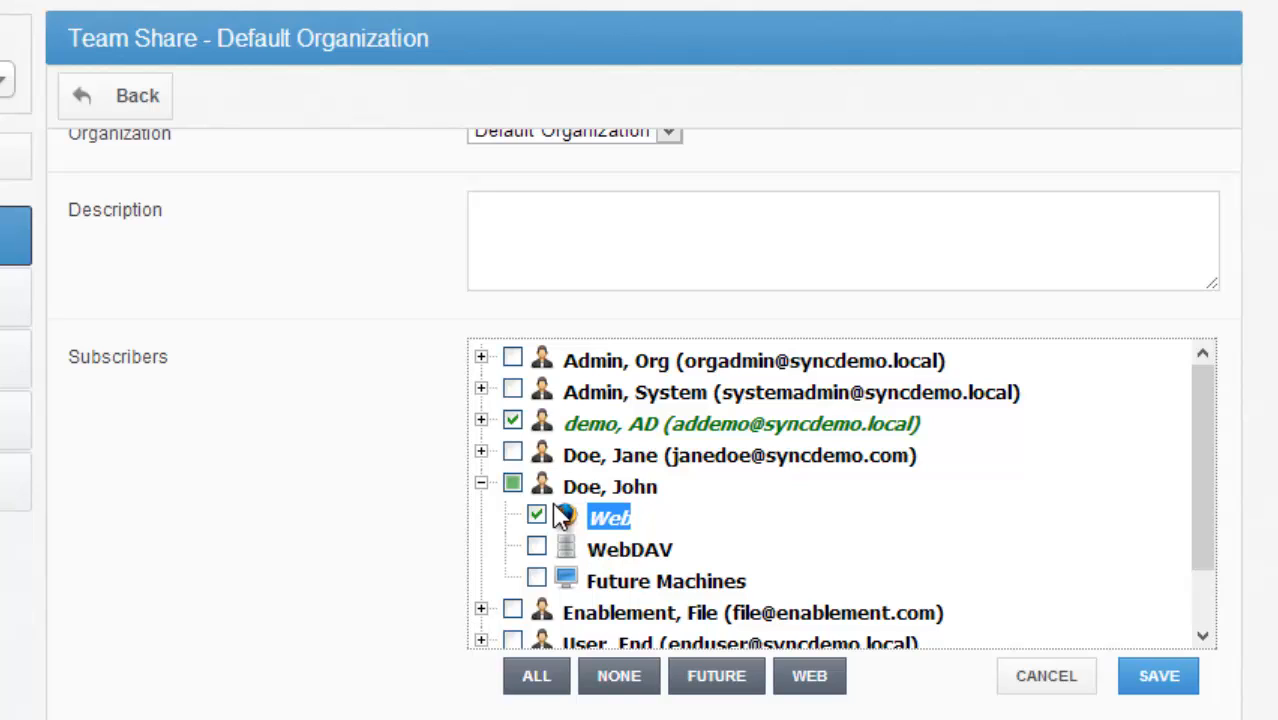
- Change the fifth listed subscriber's access to the team share to WebDAV only
left_click(537, 514)
left_click(537, 546)
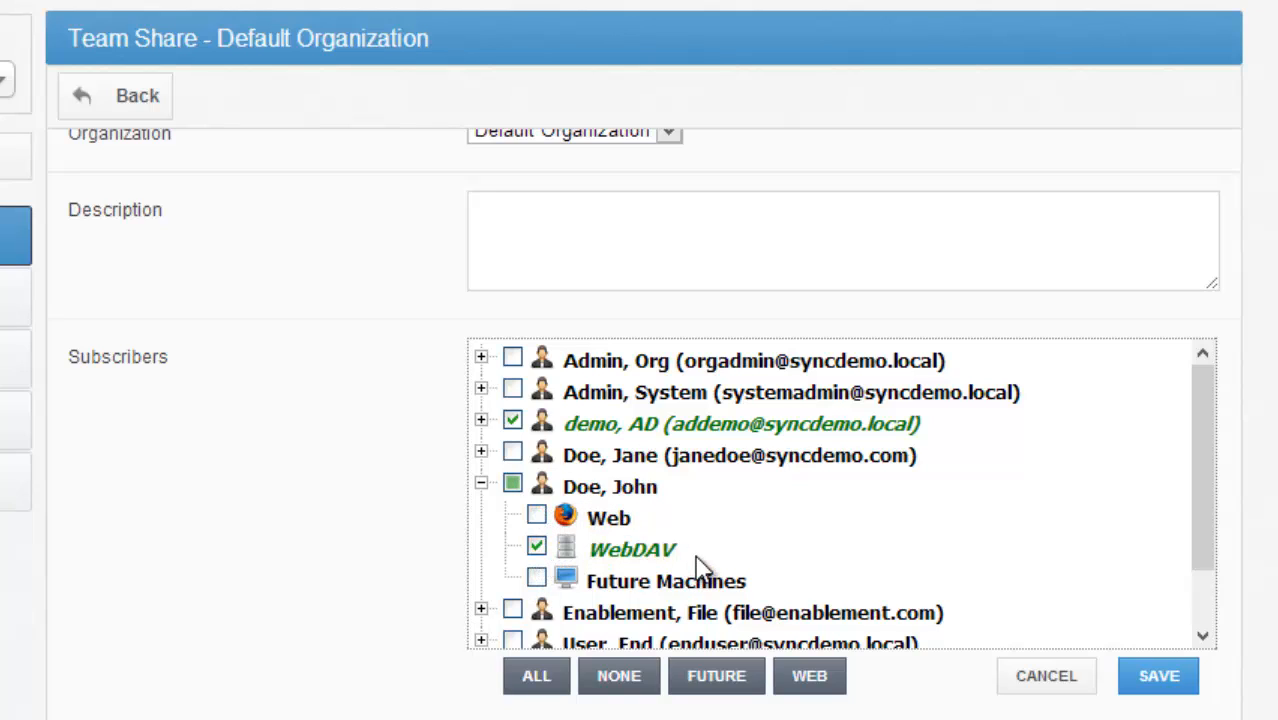
left_click_drag(692, 560, 587, 551)
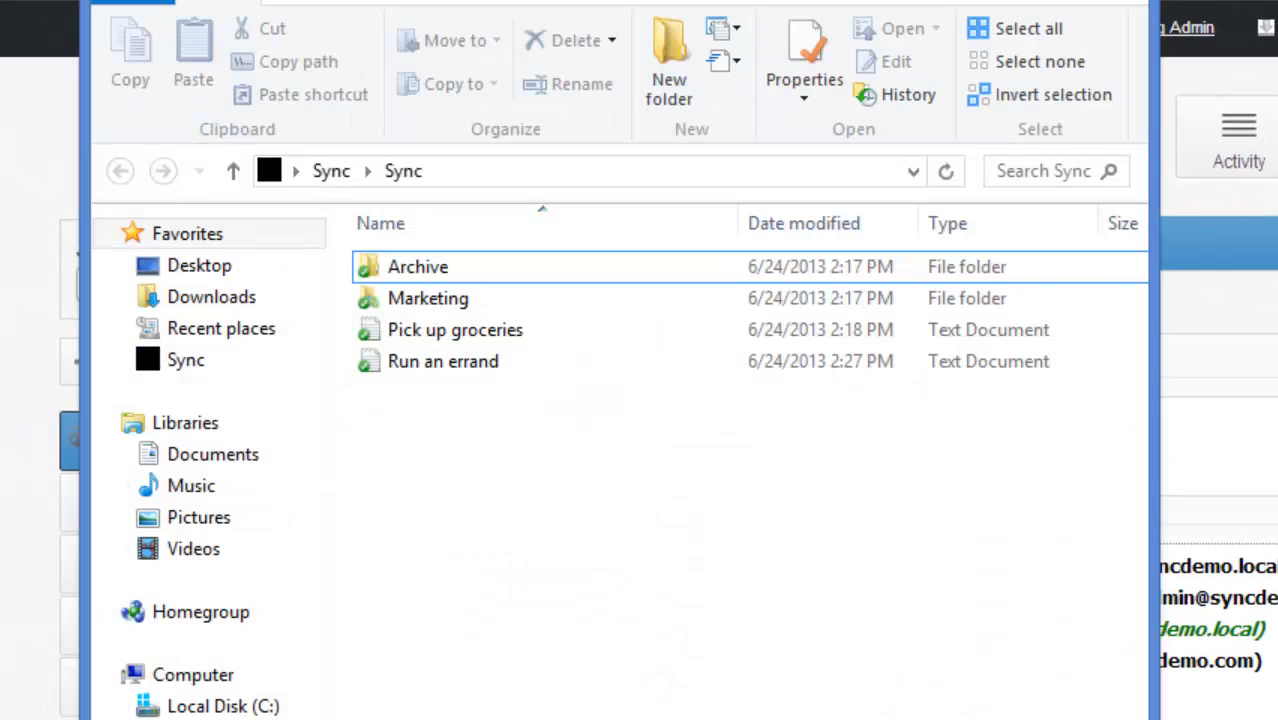
- View the contents of the local Sync folder in File Explorer and return to the team share form
left_click(700, 450)
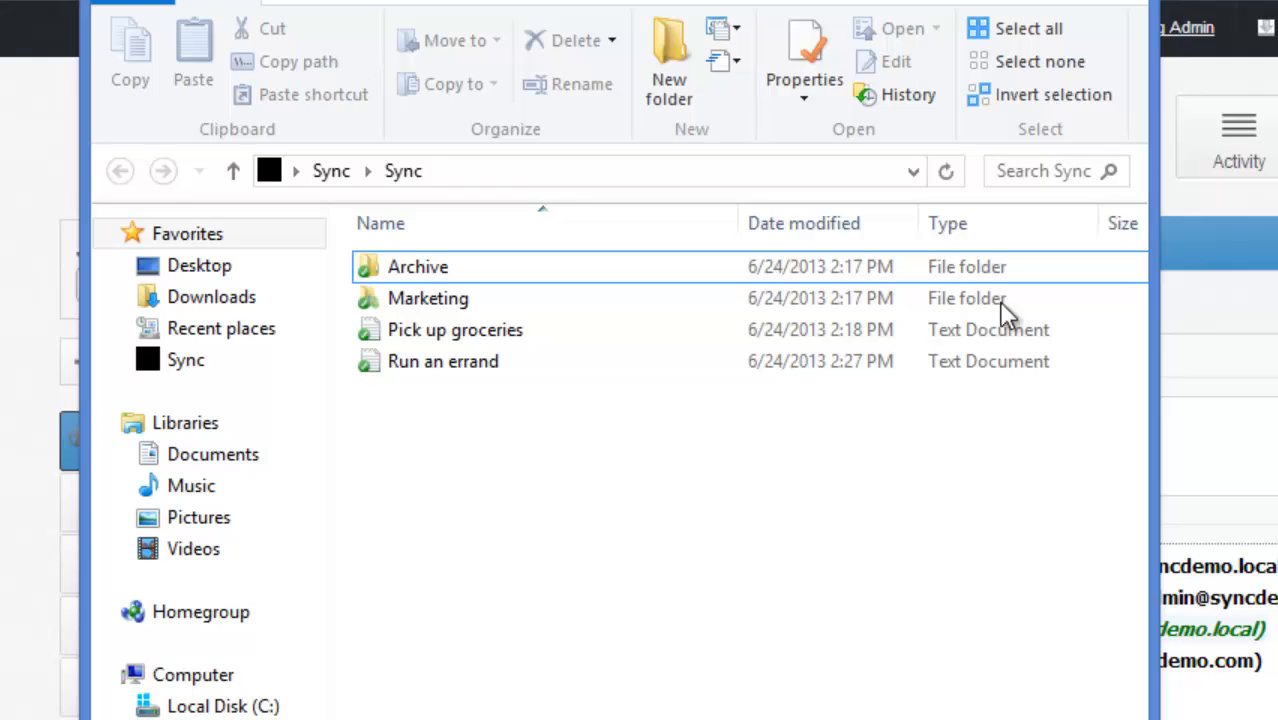
left_click(1030, 2)
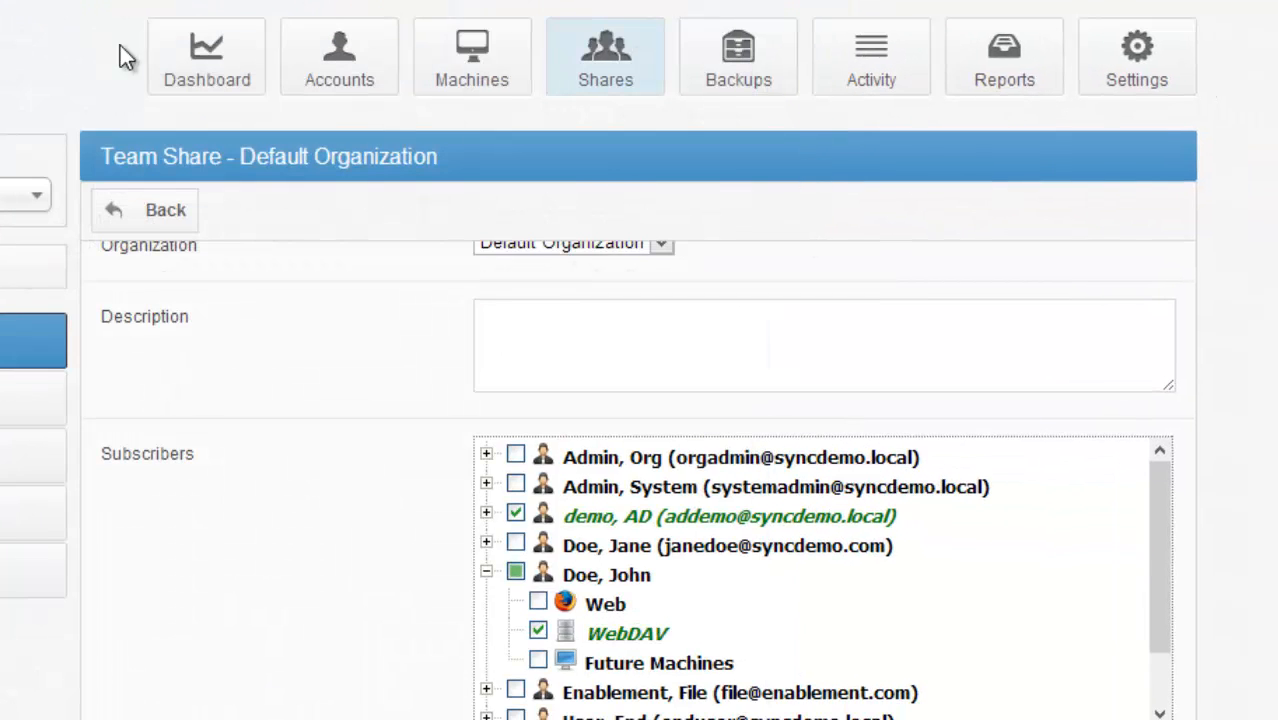
- Examine the account and machine counts and the allocated and physical space on the Default Organization's dashboard
left_click(180, 63)
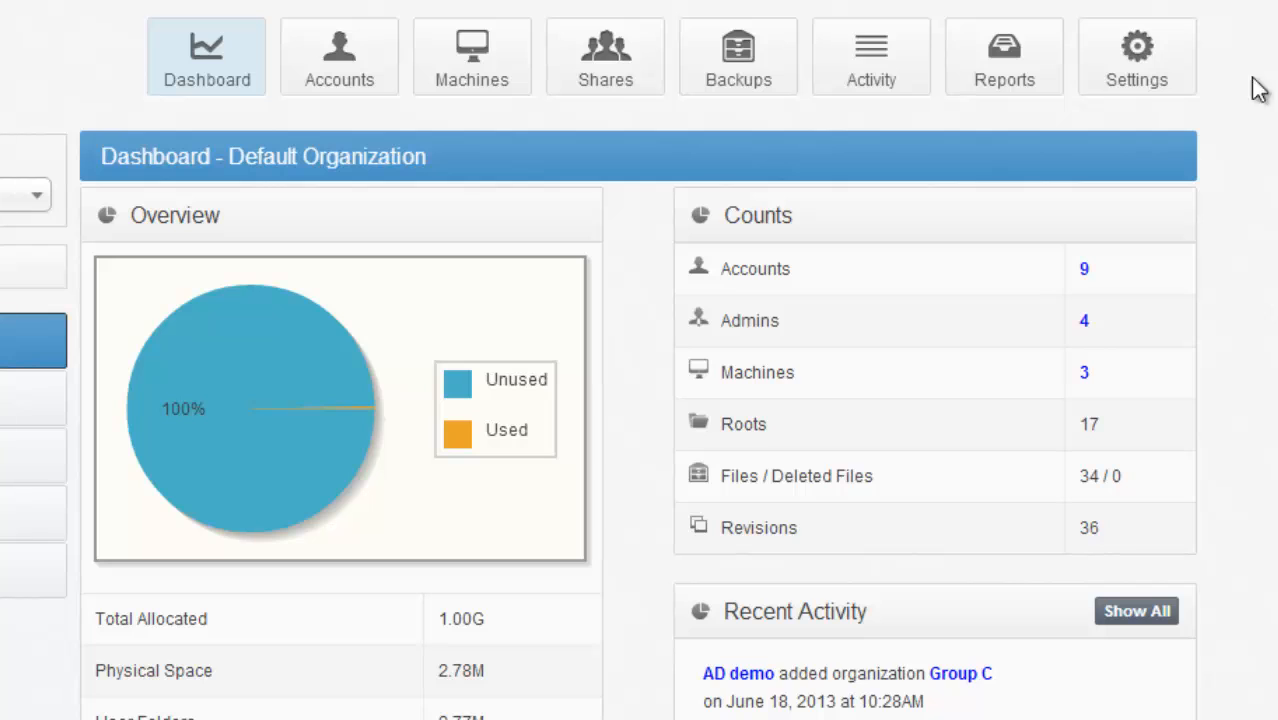
left_click_drag(1118, 268, 716, 270)
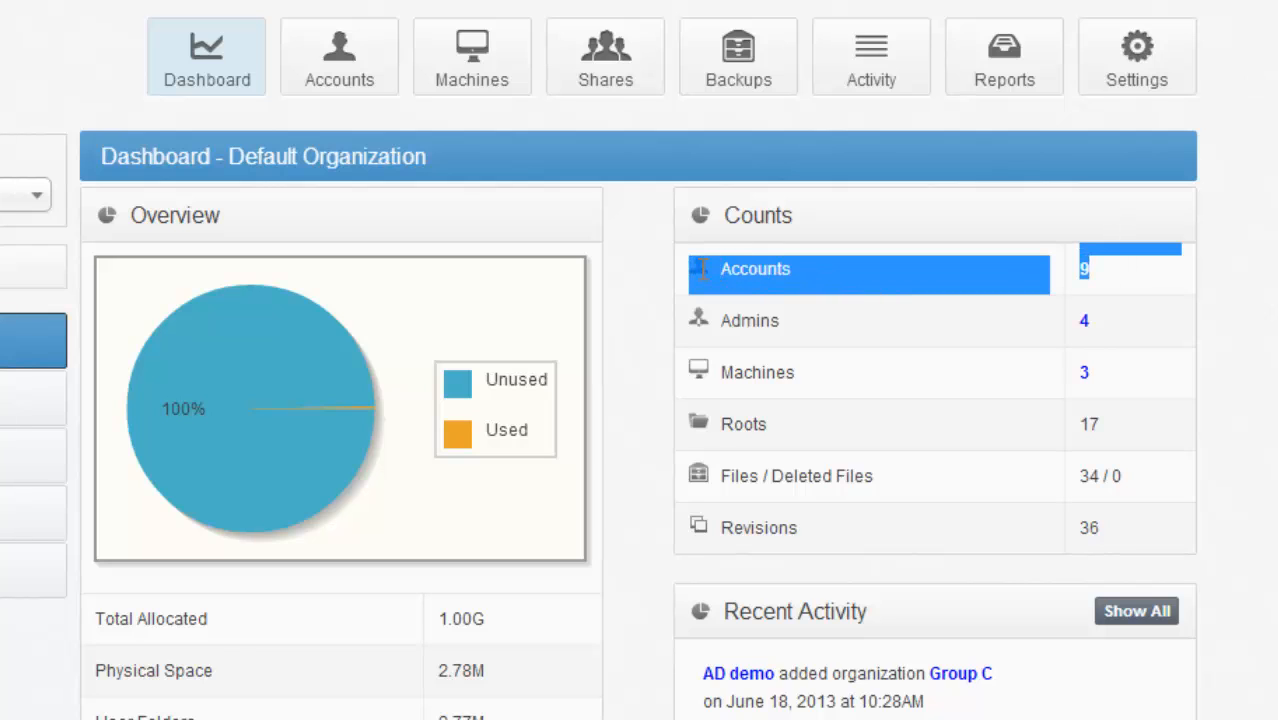
left_click(790, 294)
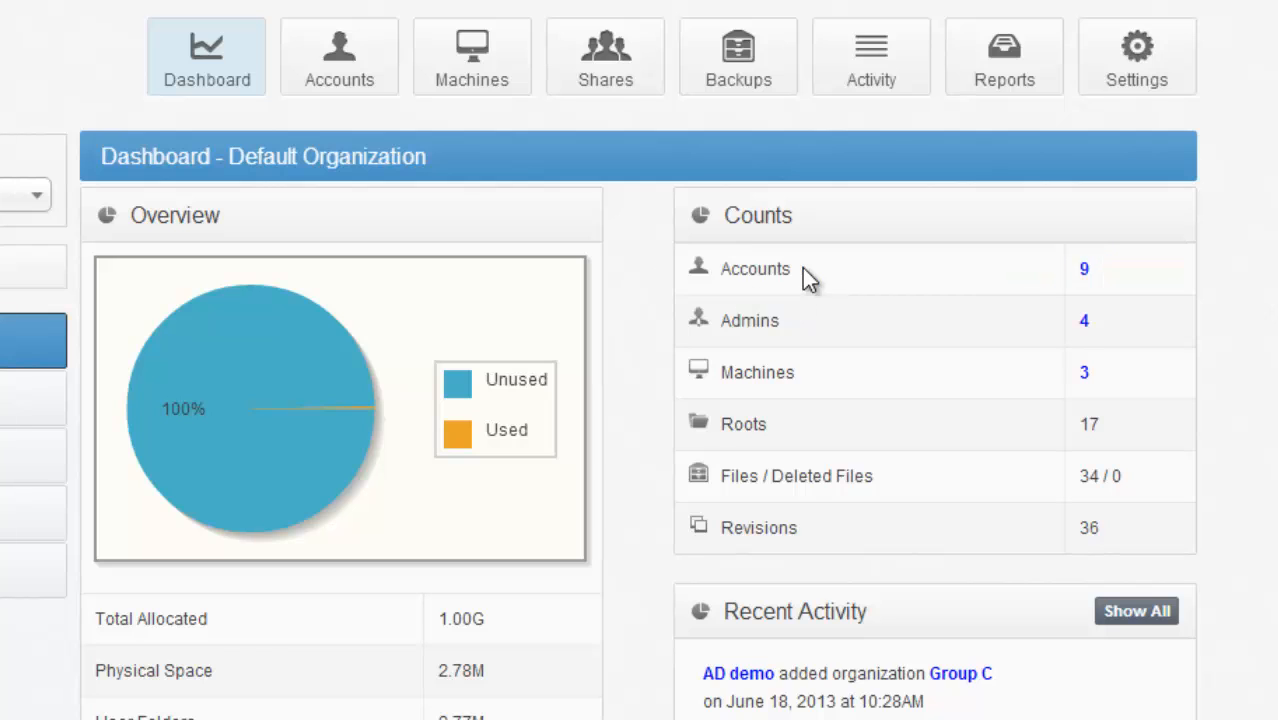
left_click_drag(1097, 372, 714, 362)
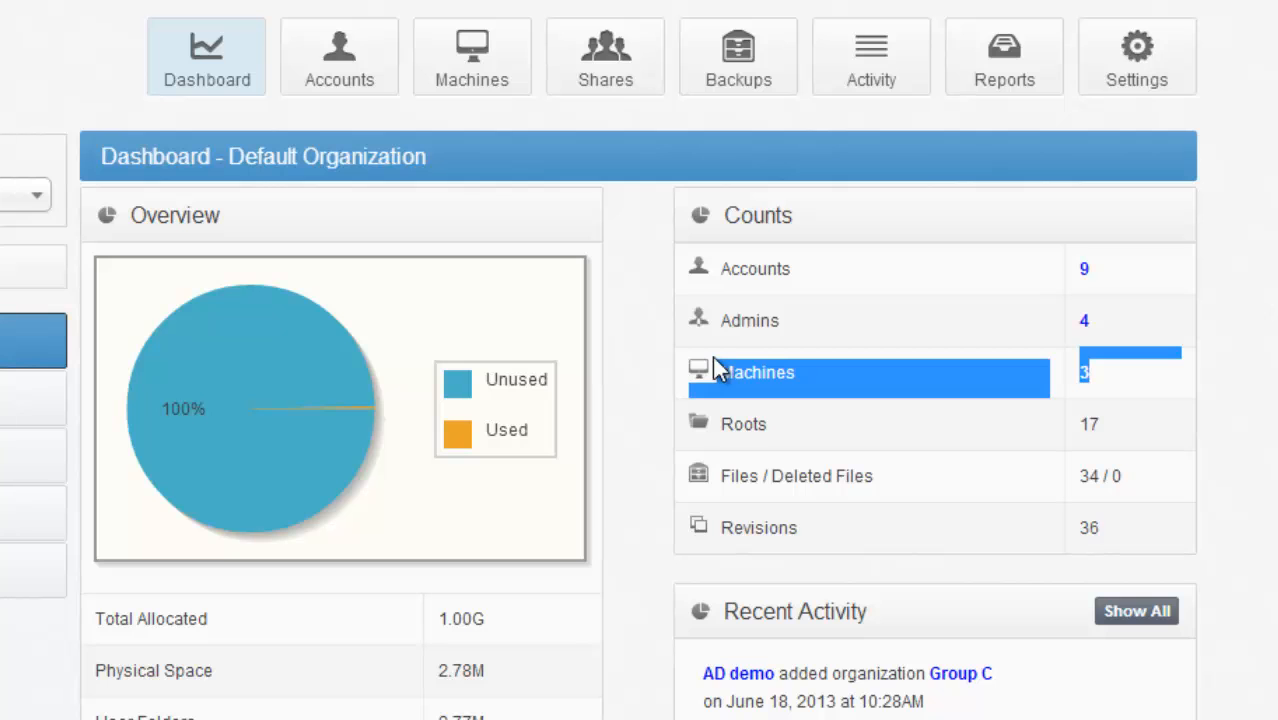
scroll(791, 258, "down", 2)
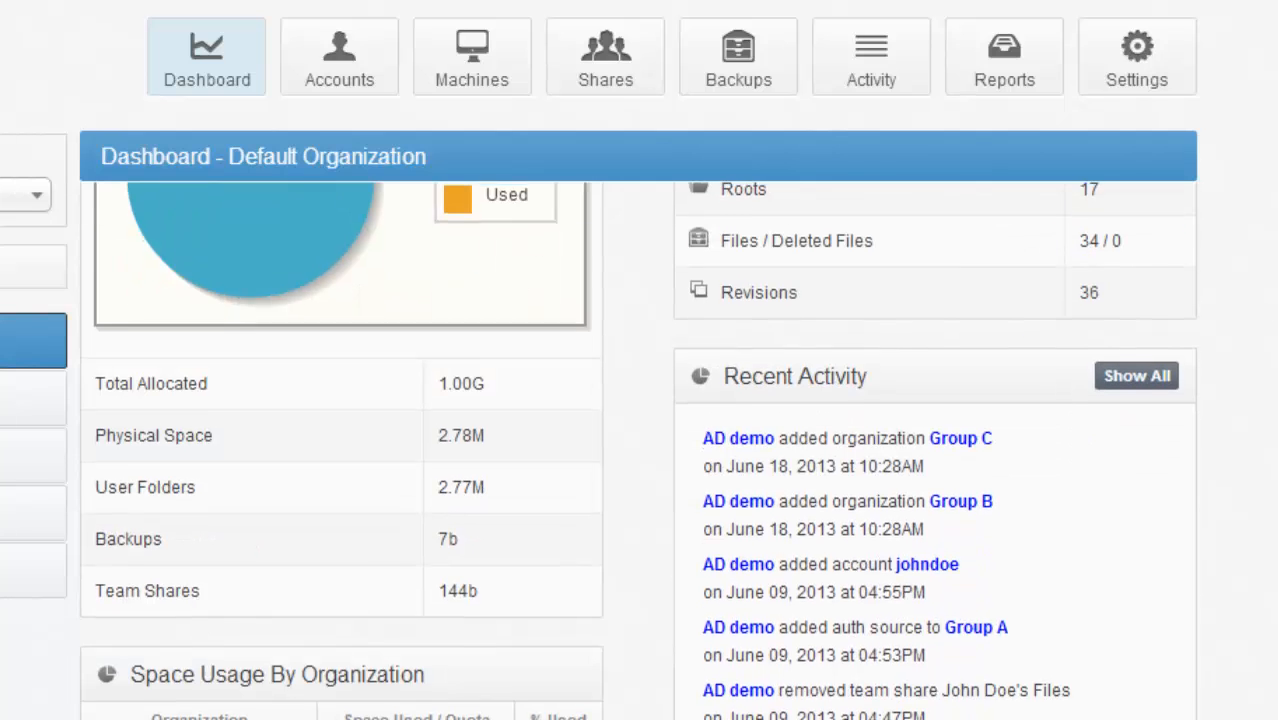
left_click_drag(526, 376, 112, 350)
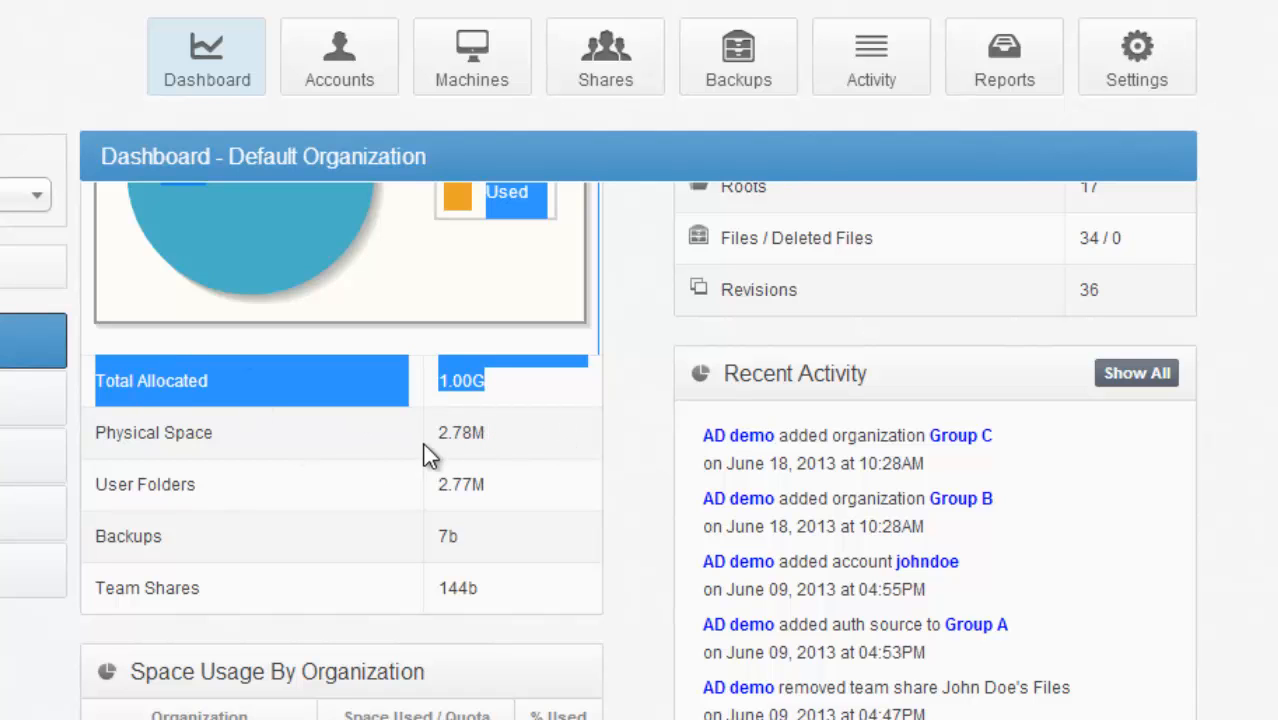
left_click_drag(513, 443, 346, 432)
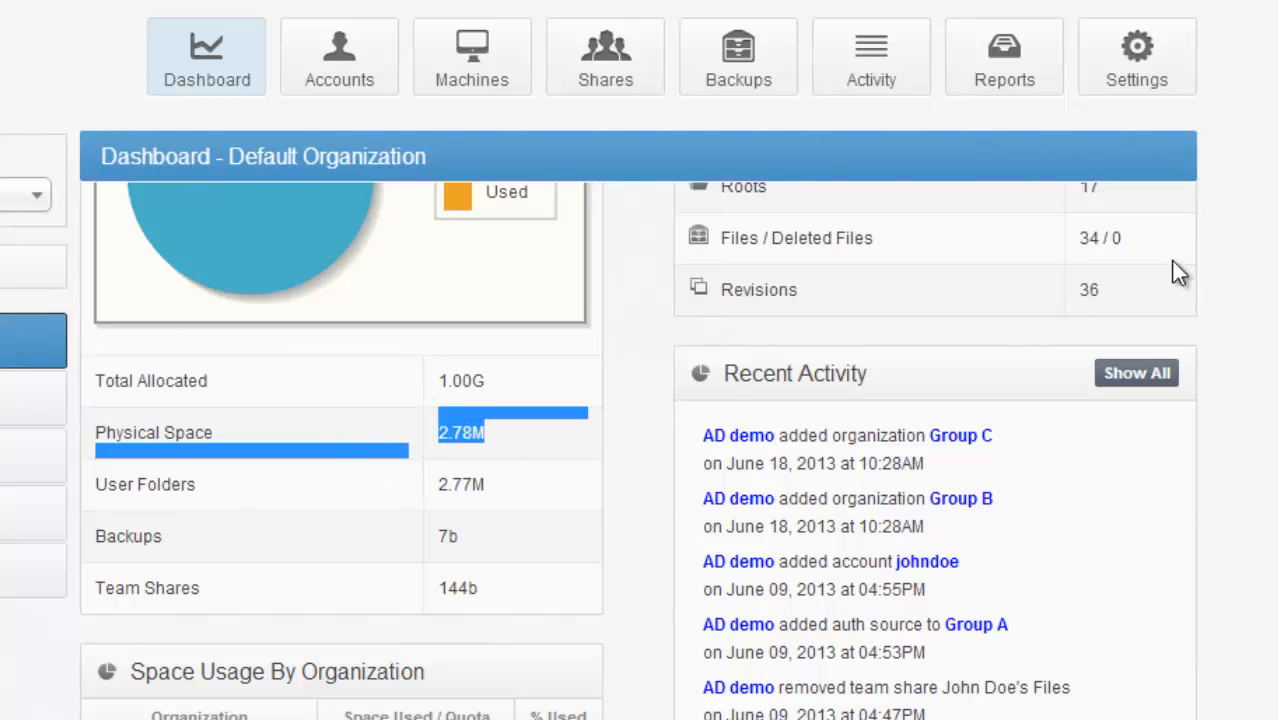
- Review the dashboard's bandwidth, alerts, space usage, top storage users and top bandwidth machines sections
scroll(638, 451, "down", 8)
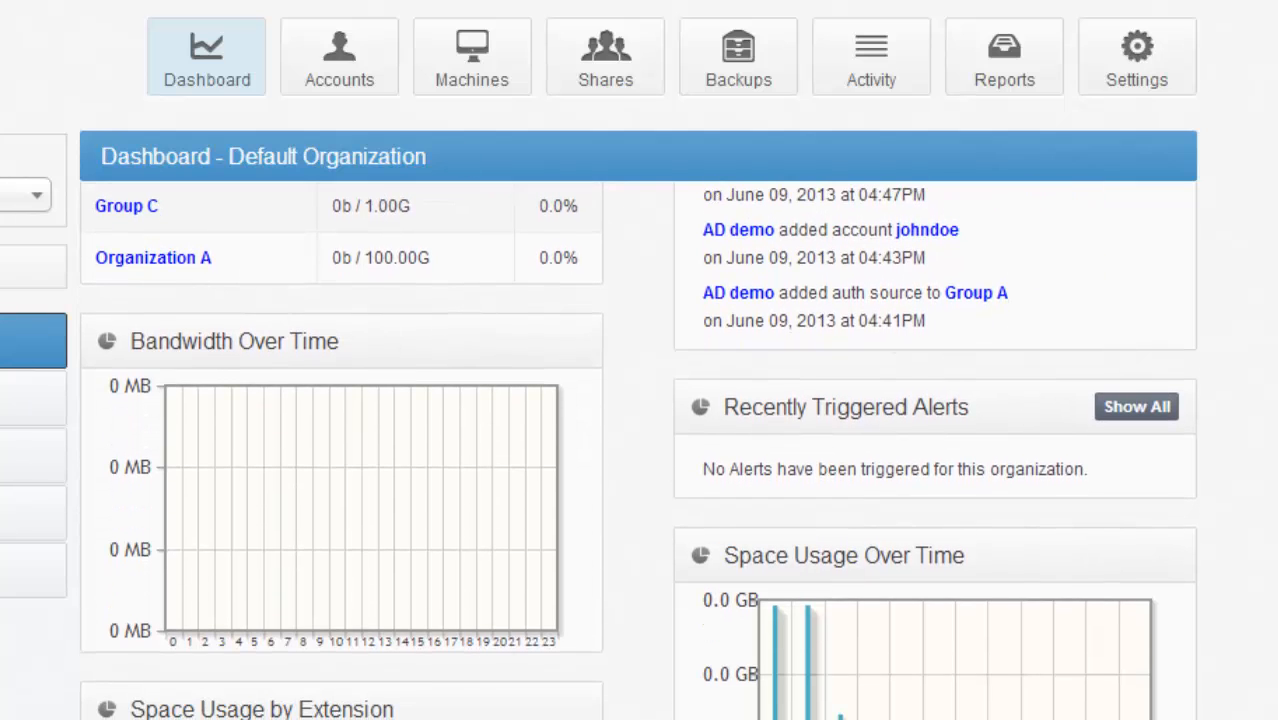
scroll(638, 451, "down", 5)
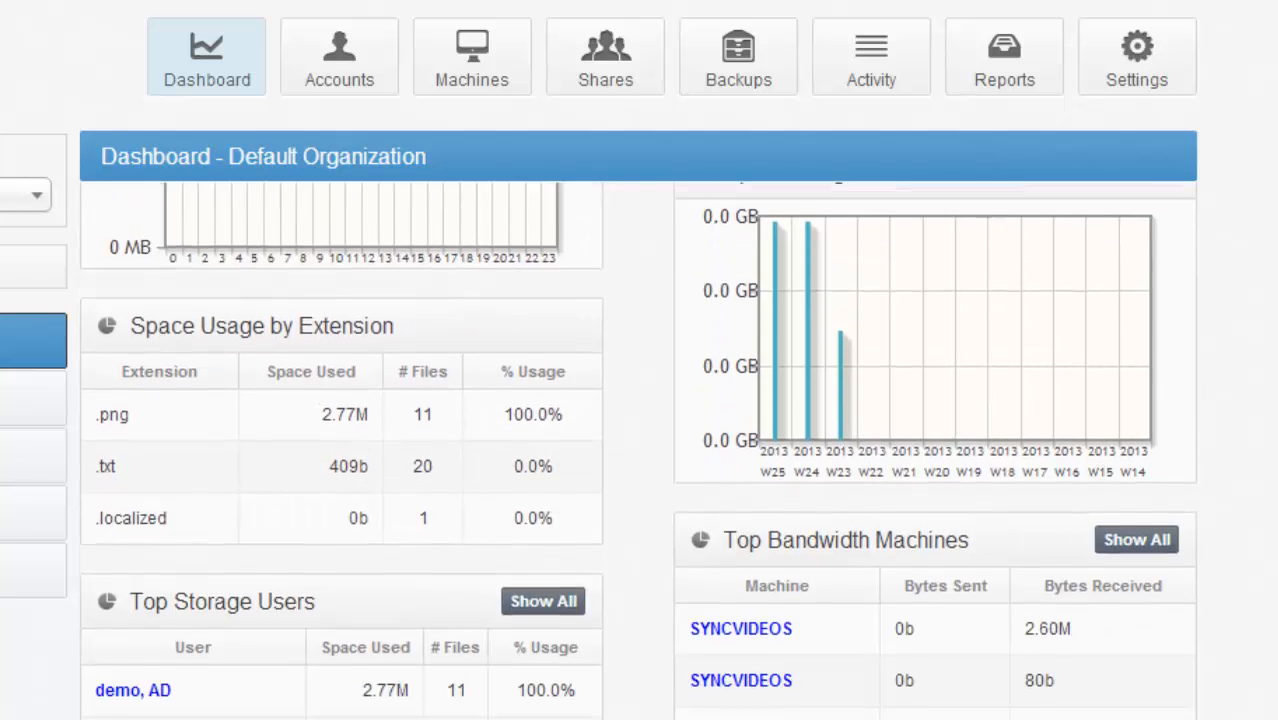
scroll(638, 451, "down", 3)
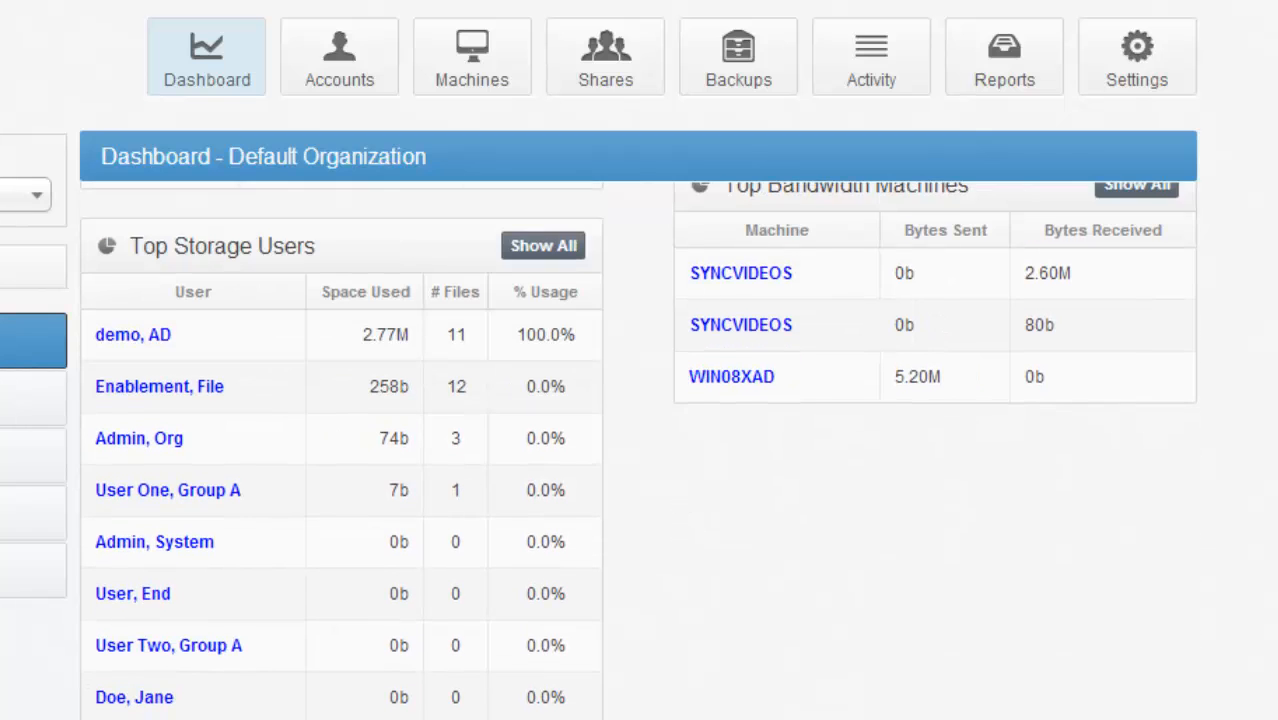
scroll(638, 451, "up", 10)
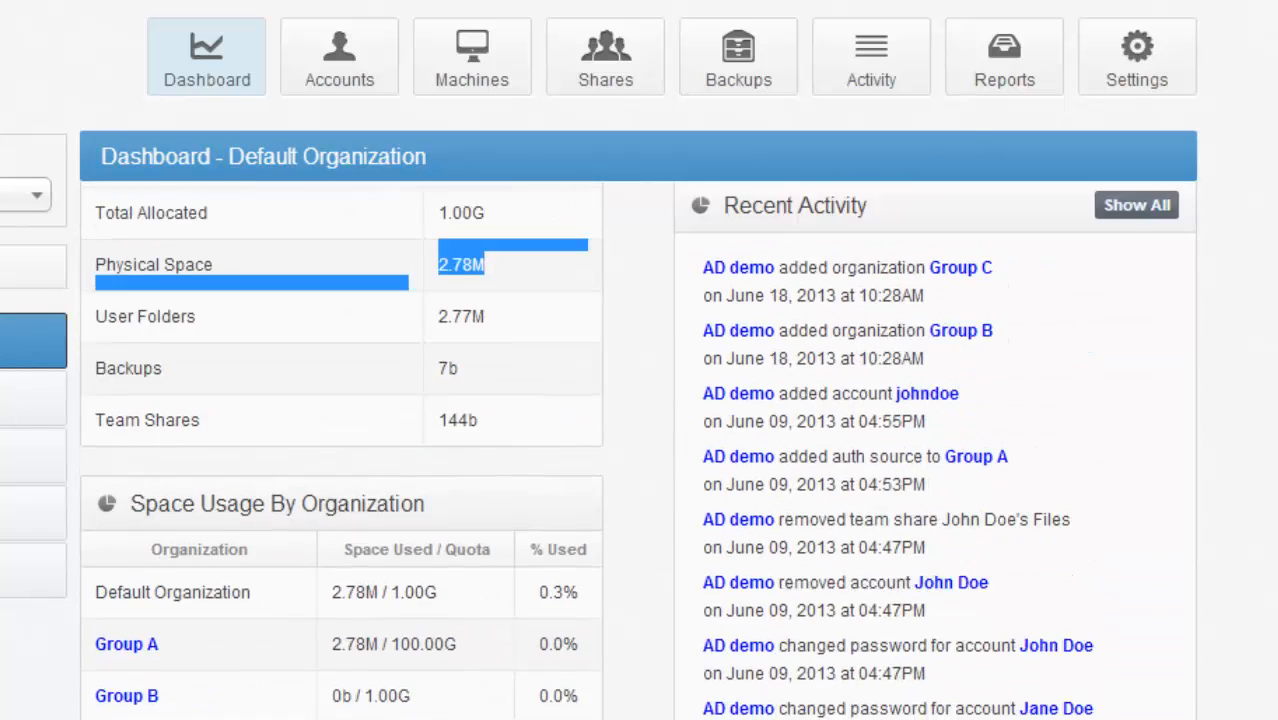
scroll(638, 451, "up", 4)
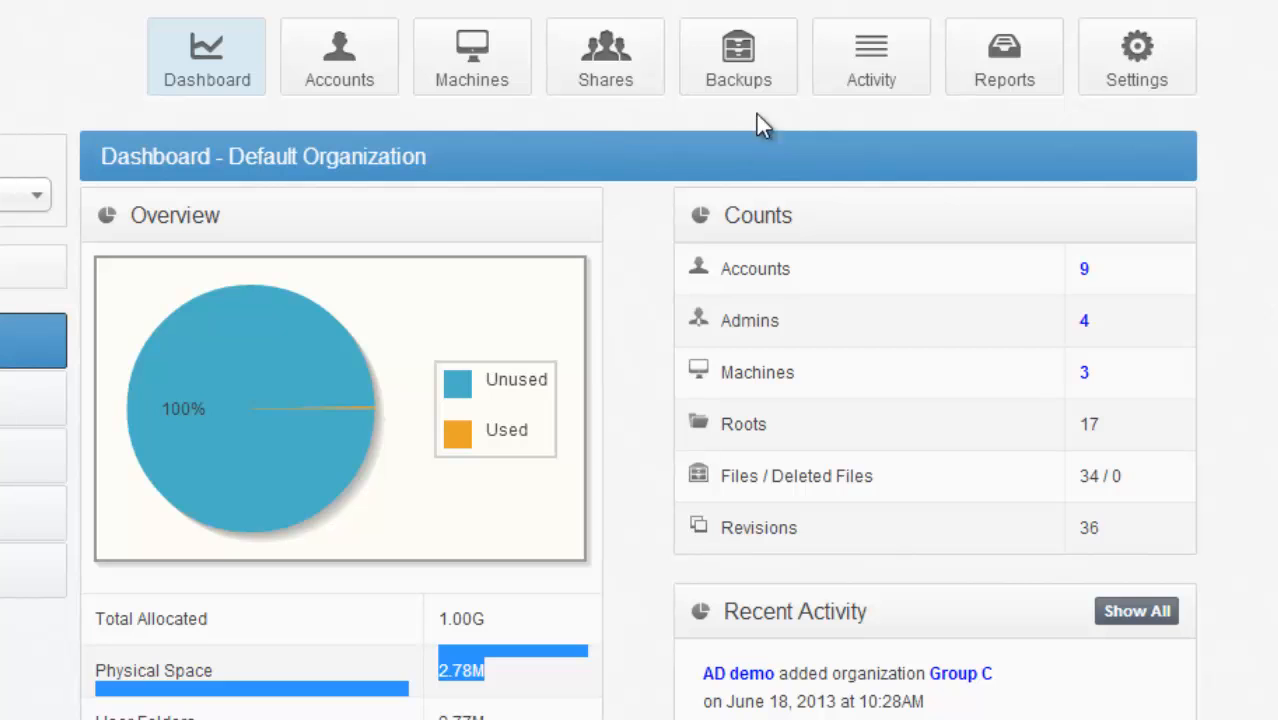
- Start a new recurring report with the gadgets for counts of accounts, admins, machines, roots, files and revisions, and for bandwidth usage
left_click(990, 60)
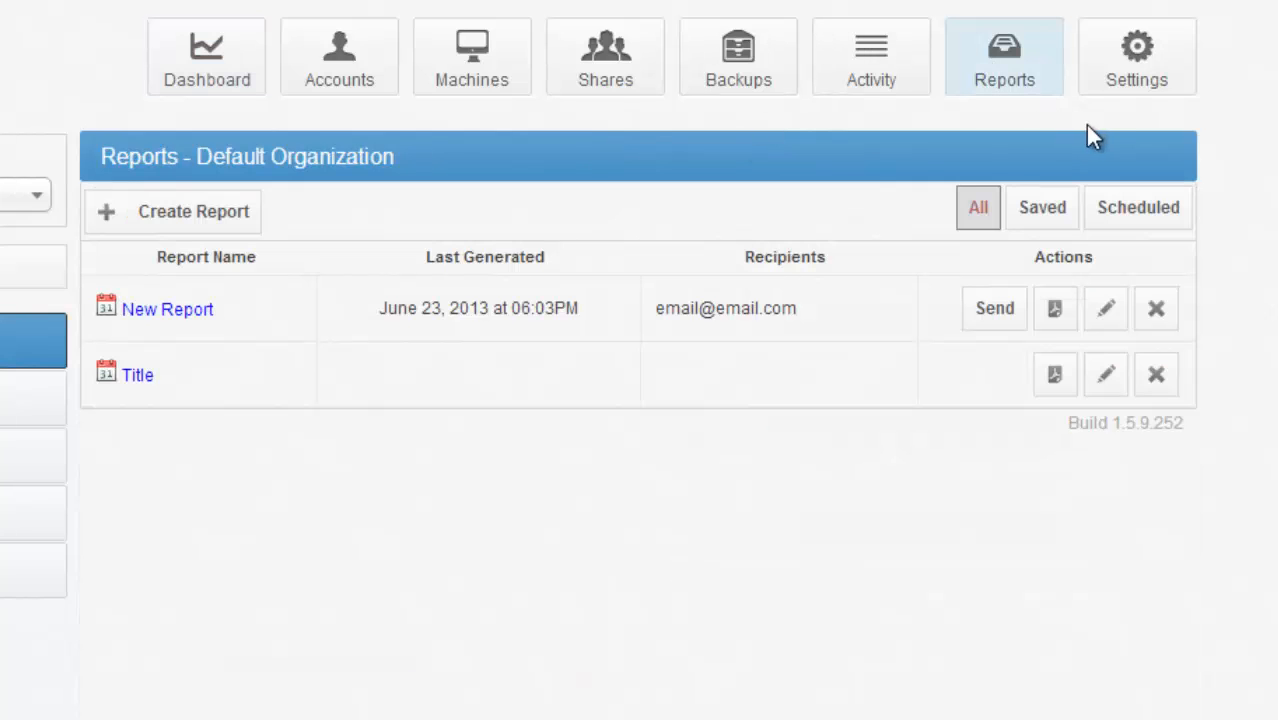
left_click(200, 215)
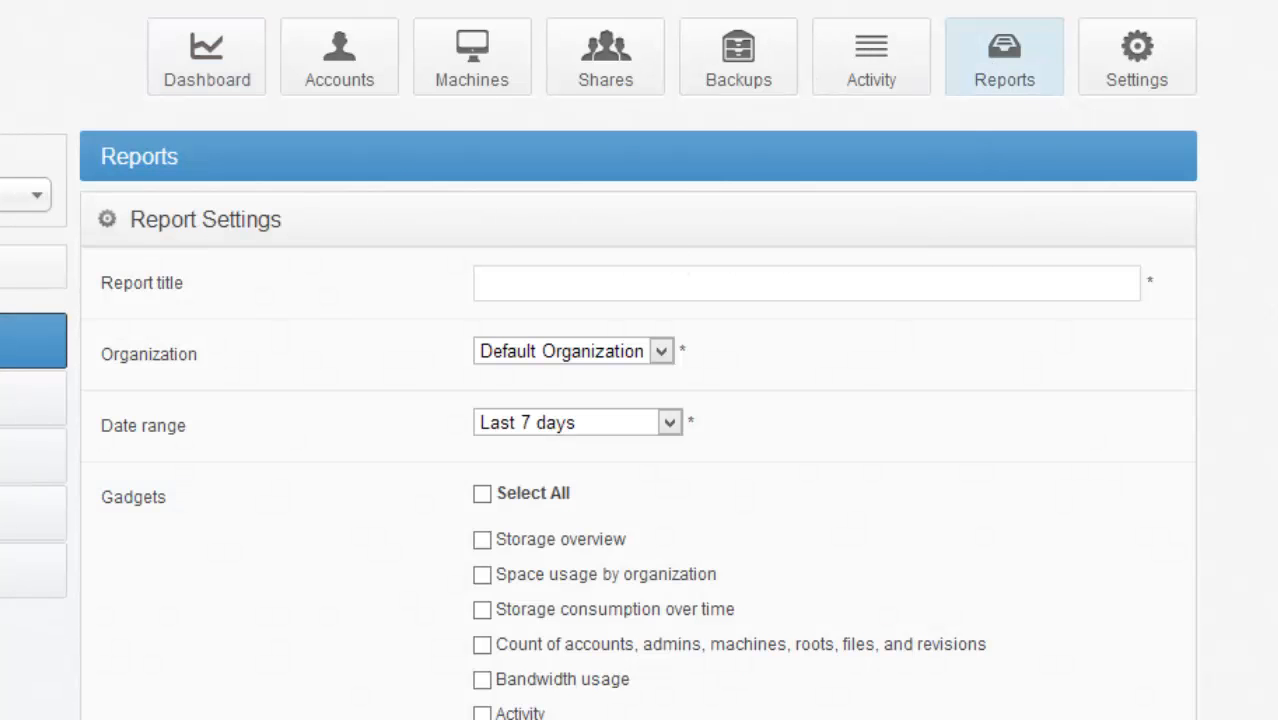
scroll(1192, 640, "down", 4)
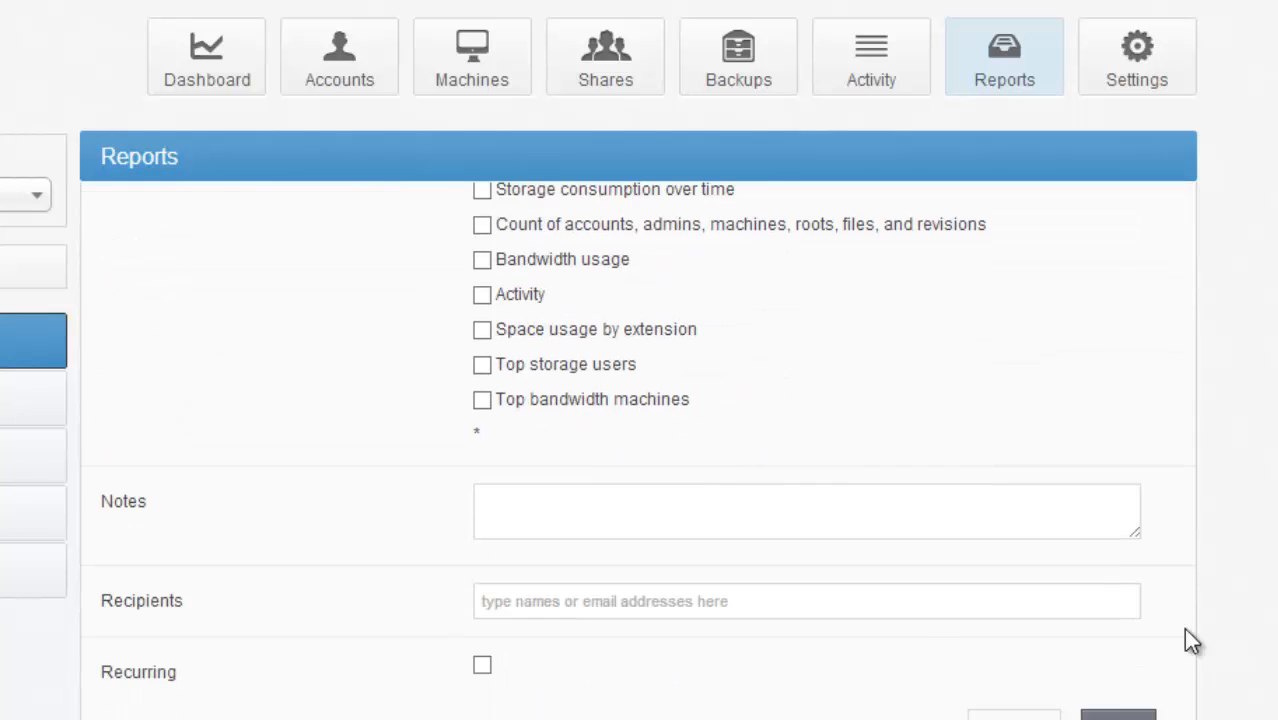
left_click(483, 667)
scroll(1075, 312, "up", 3)
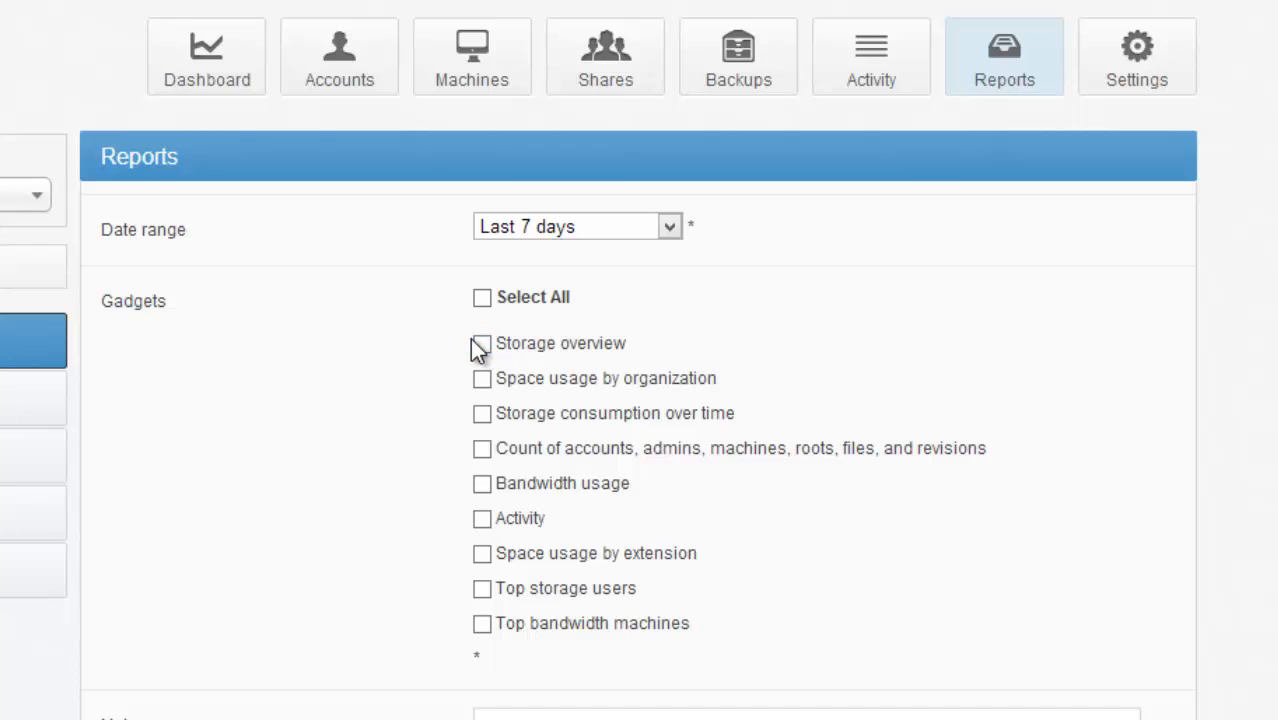
left_click(482, 449)
left_click(482, 484)
- Start a new backup for the Default Organization and expand the machines under the AD demo and Group A user accounts
left_click(786, 50)
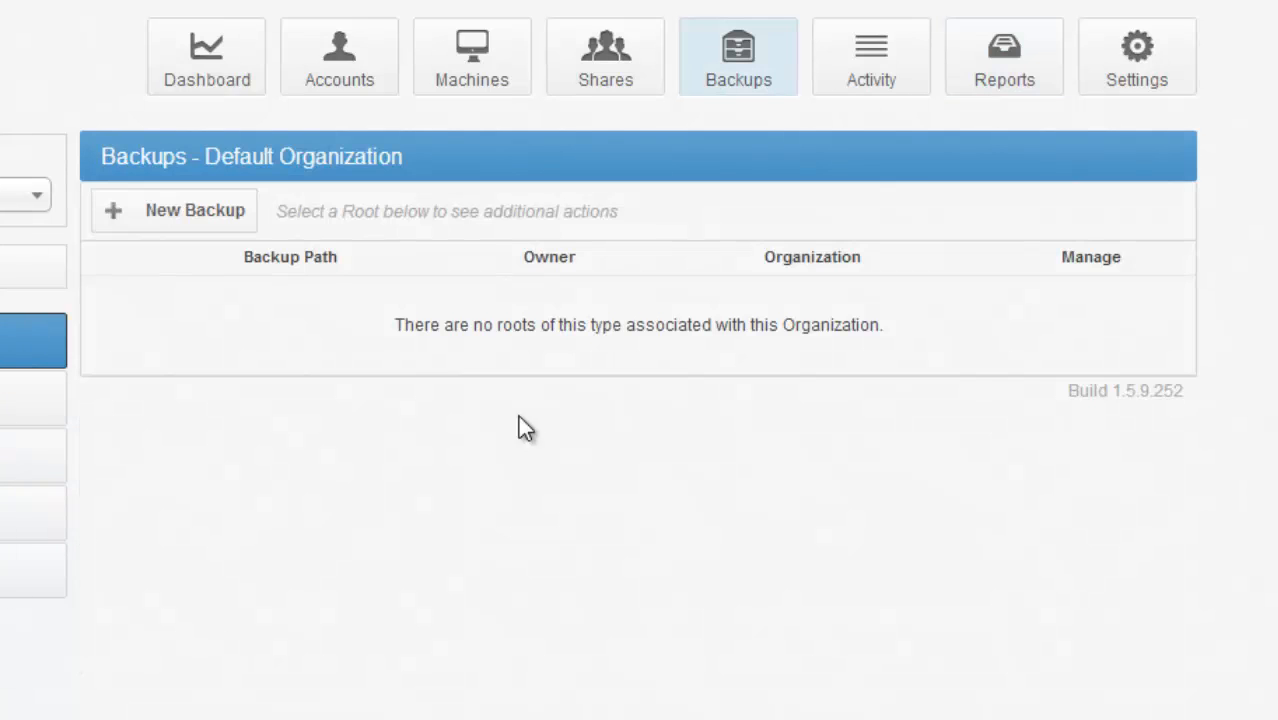
left_click(165, 211)
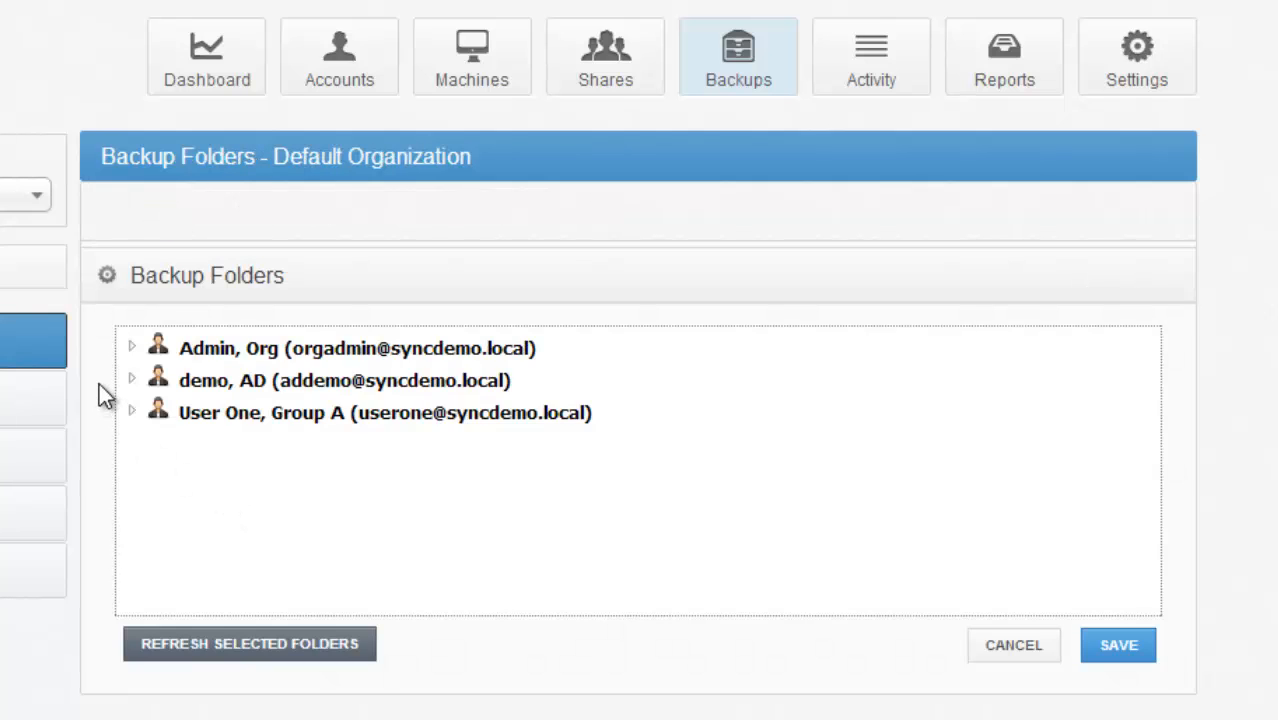
left_click(131, 380)
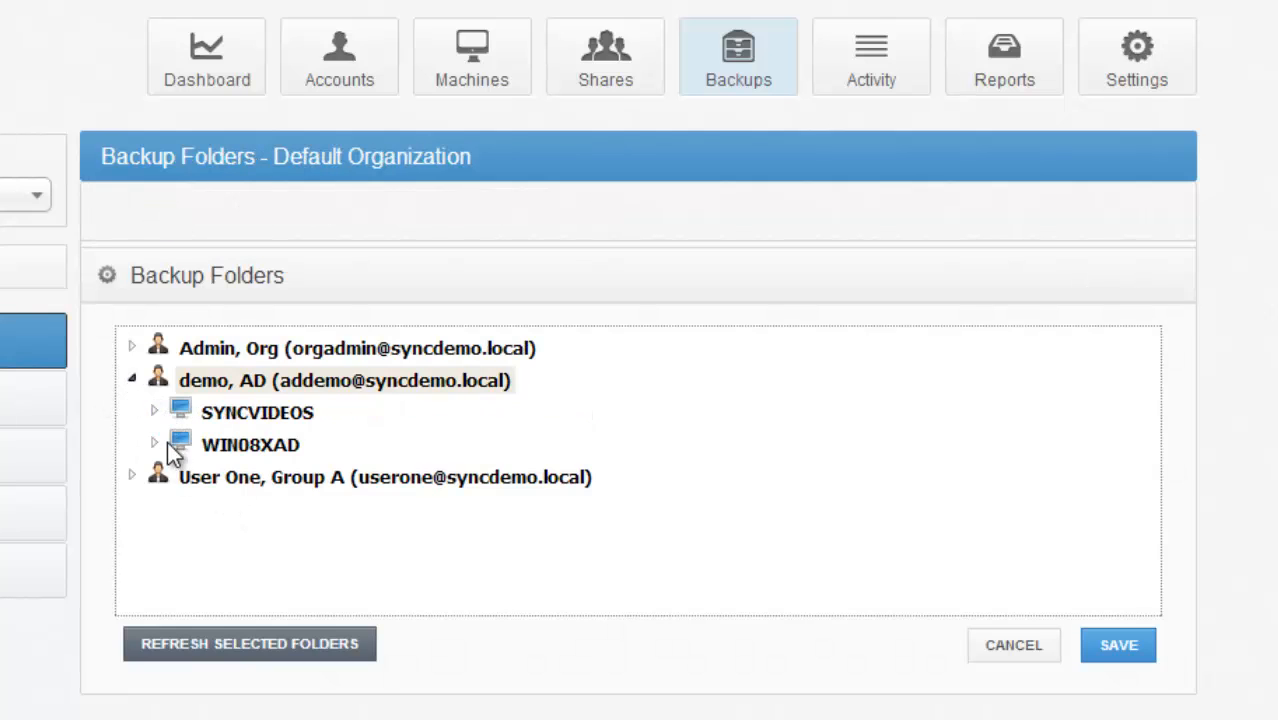
left_click(154, 411)
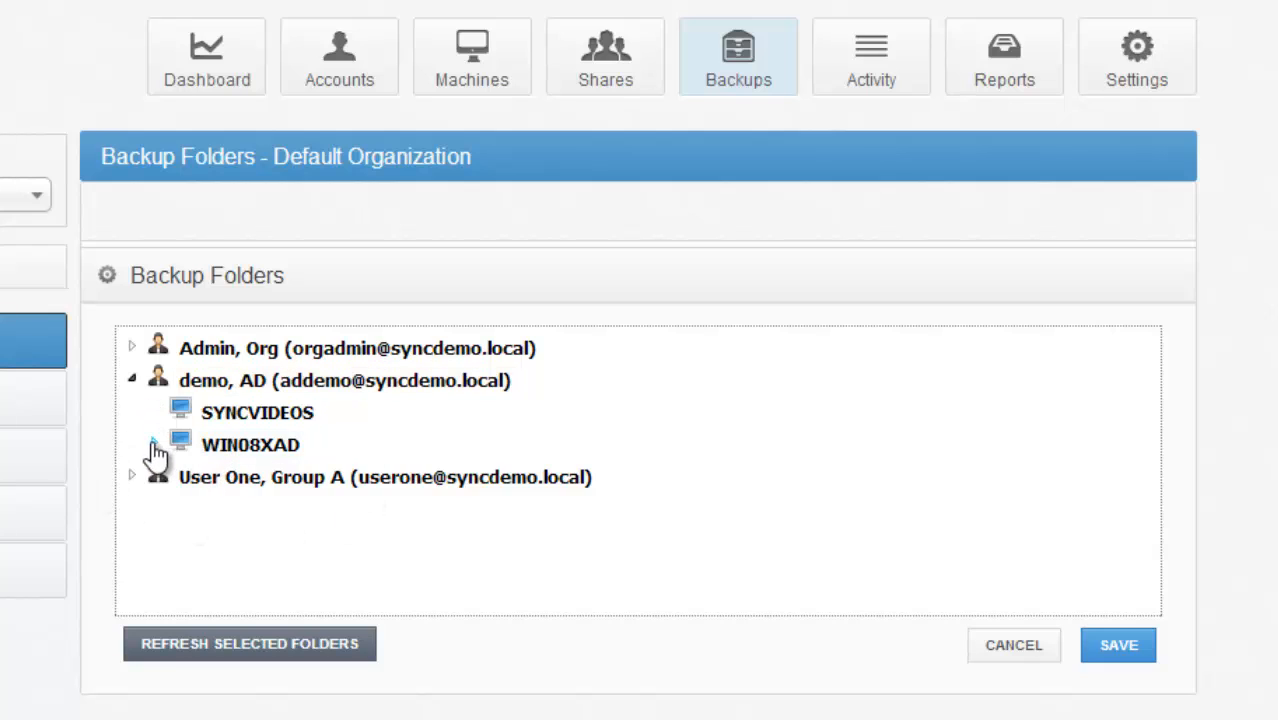
left_click(152, 442)
left_click(131, 476)
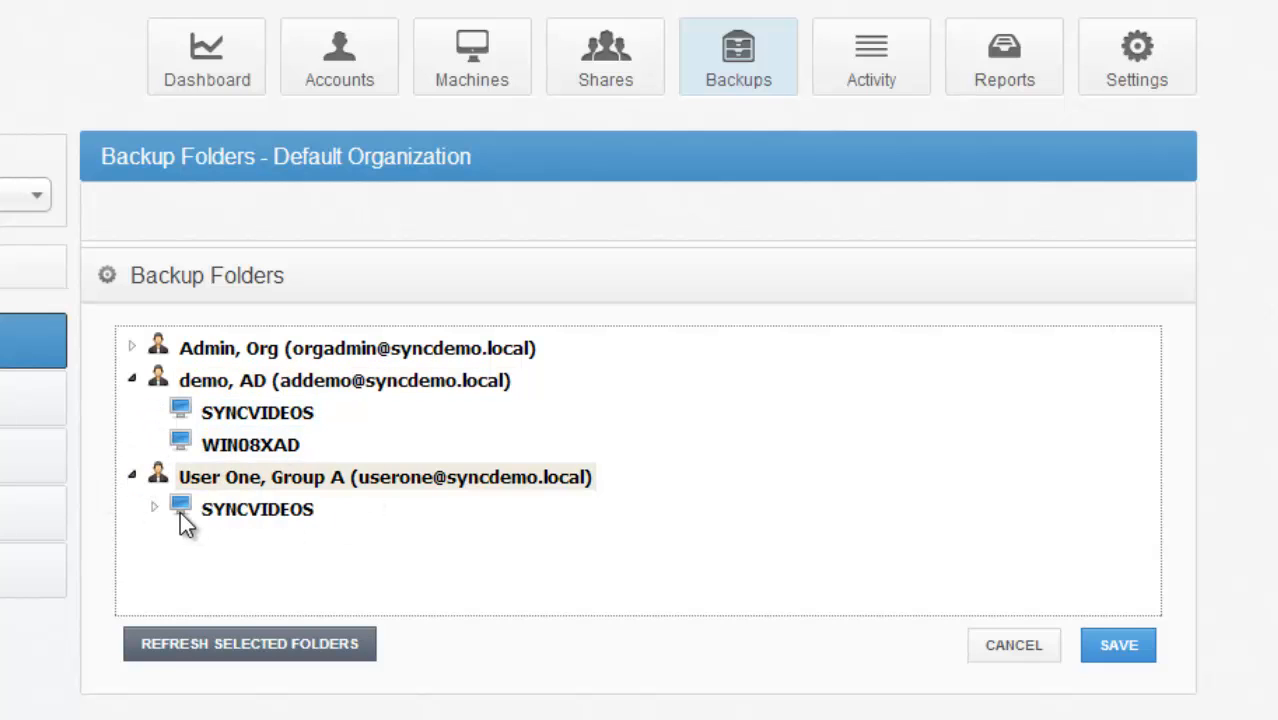
left_click(154, 508)
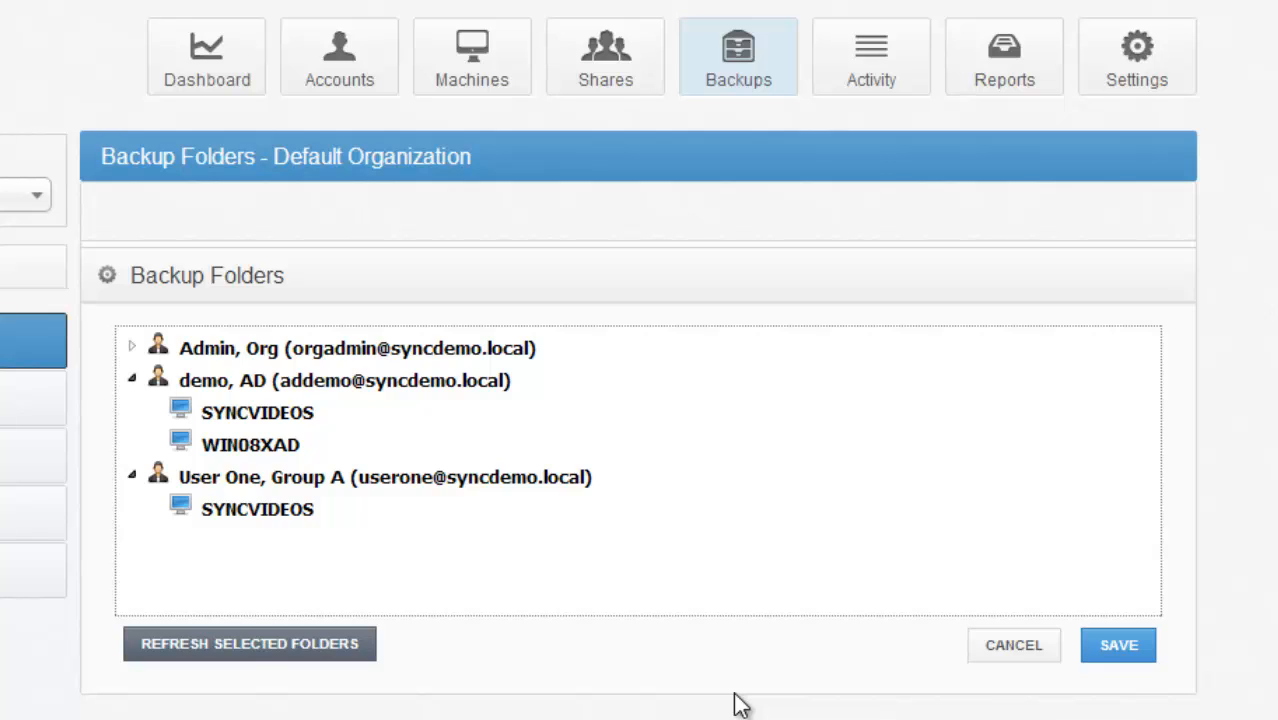
- Select the DELL folder on the C:\ drive of the organization admin's SYNCVIDEOS machine for backup
left_click(136, 348)
left_click(154, 379)
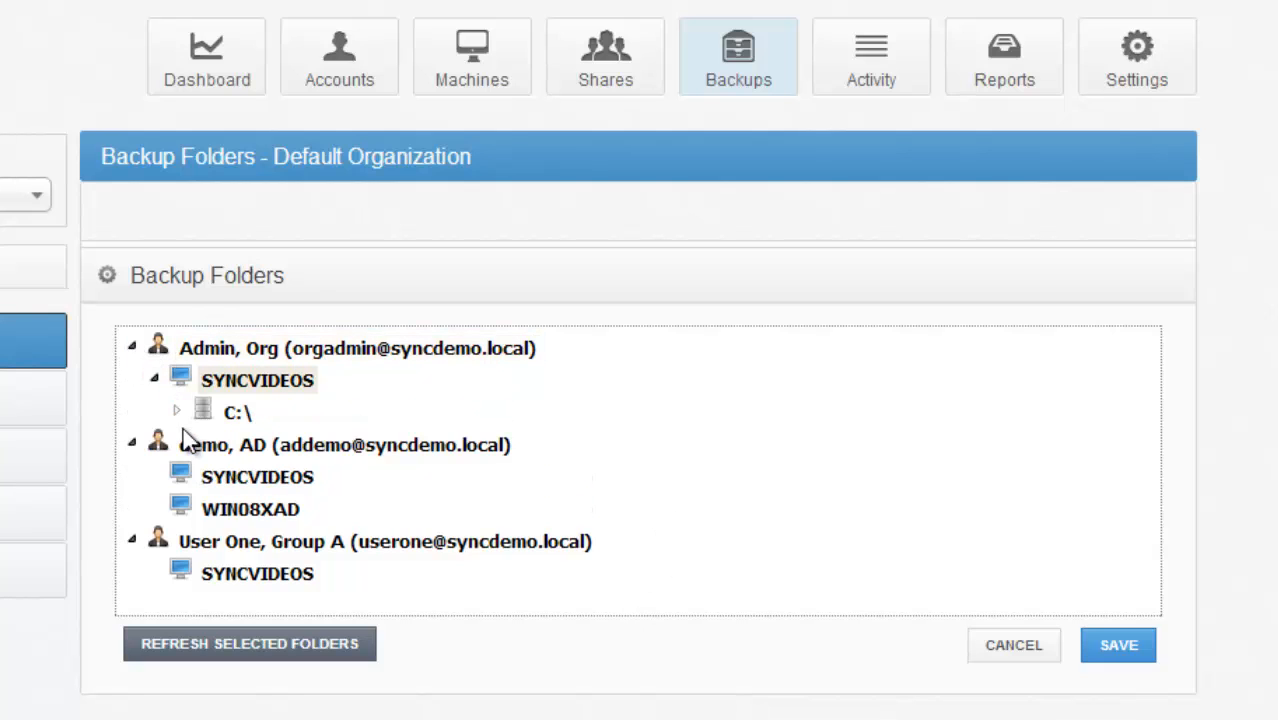
left_click(178, 411)
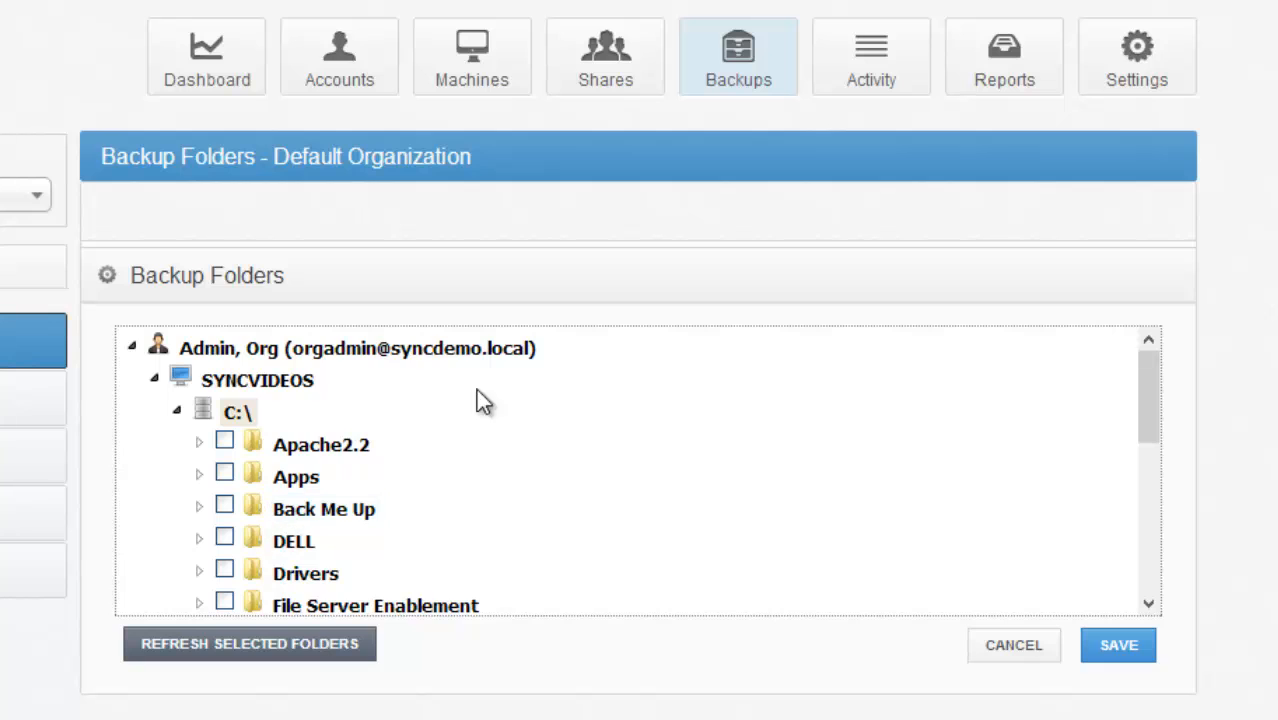
mouse_move(1158, 402)
left_mouse_down()
mouse_move(1145, 497)
mouse_move(1163, 477)
mouse_move(1165, 409)
left_mouse_up()
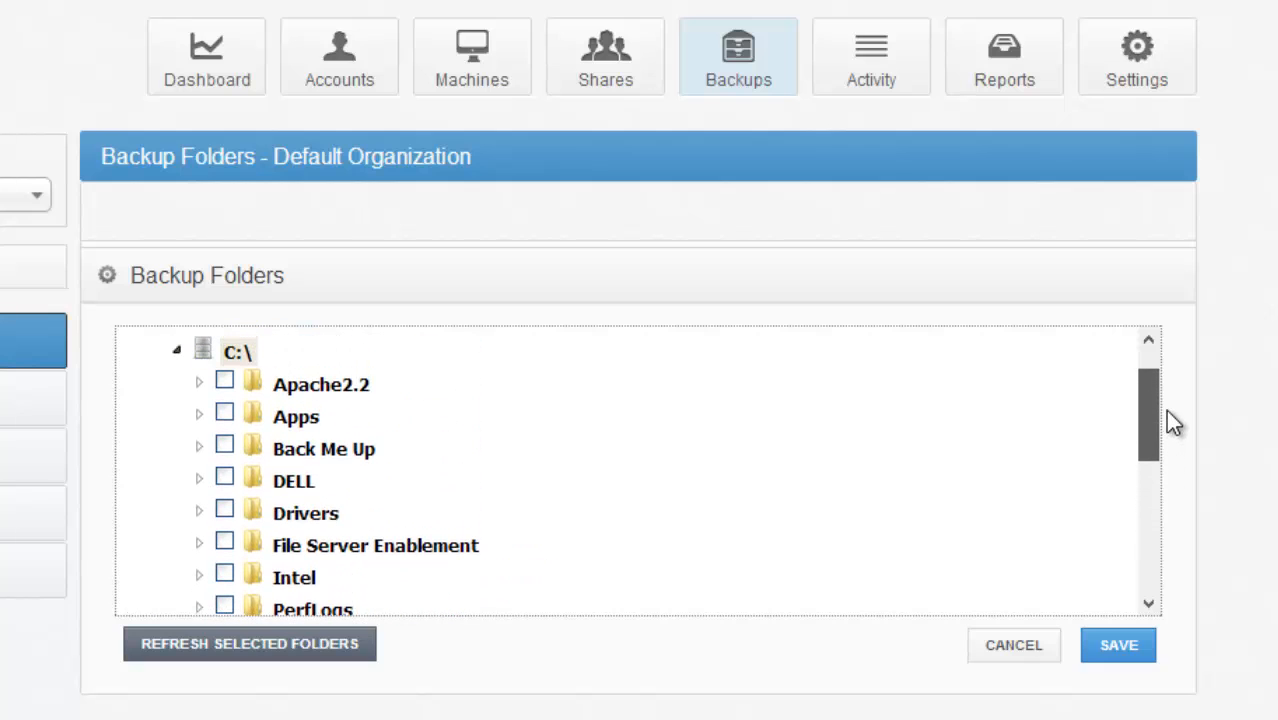
left_click(225, 478)
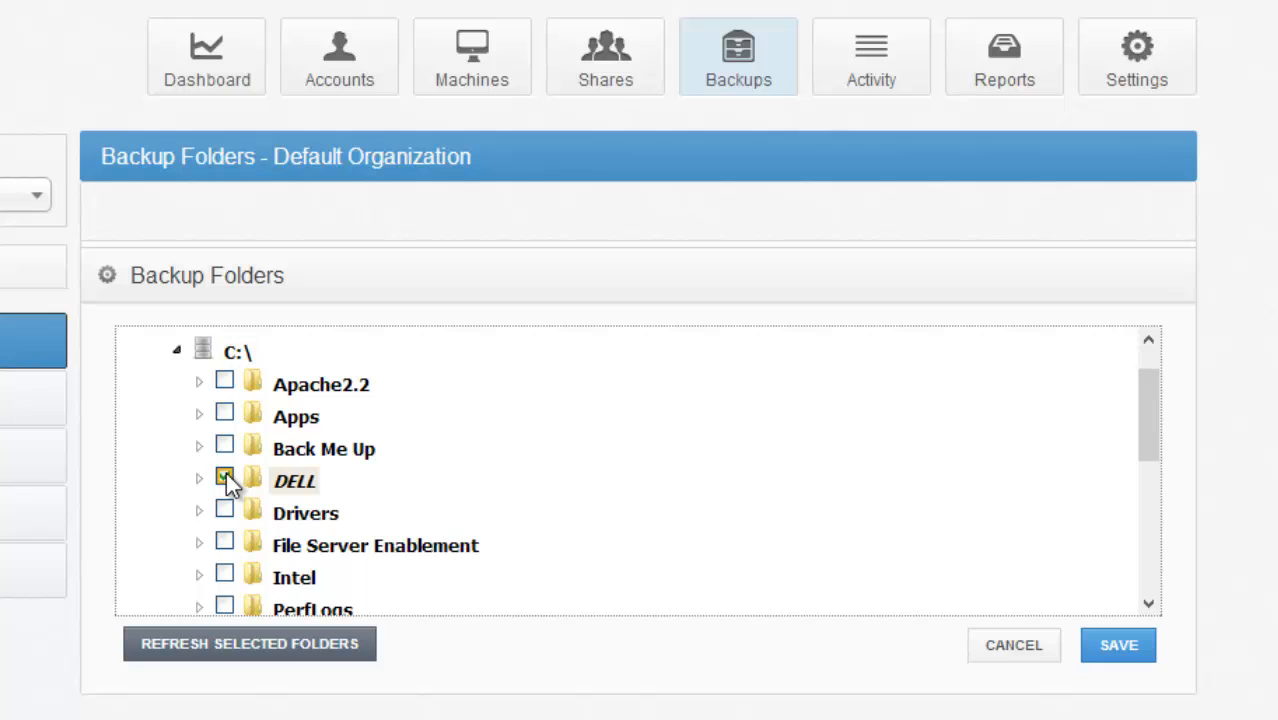